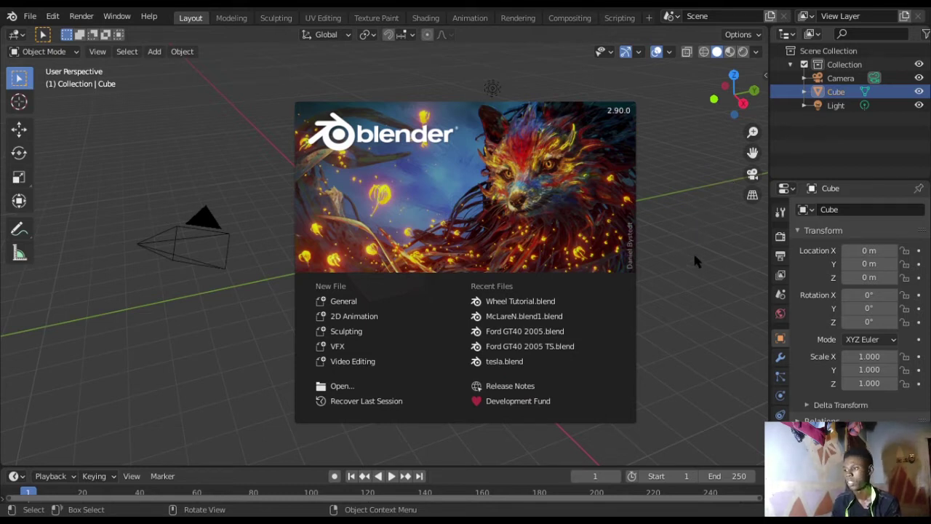
Dismiss the splash screen and delete the default cube, camera and light from the scene
{"action": "left_click", "coordinate": [706, 187]}
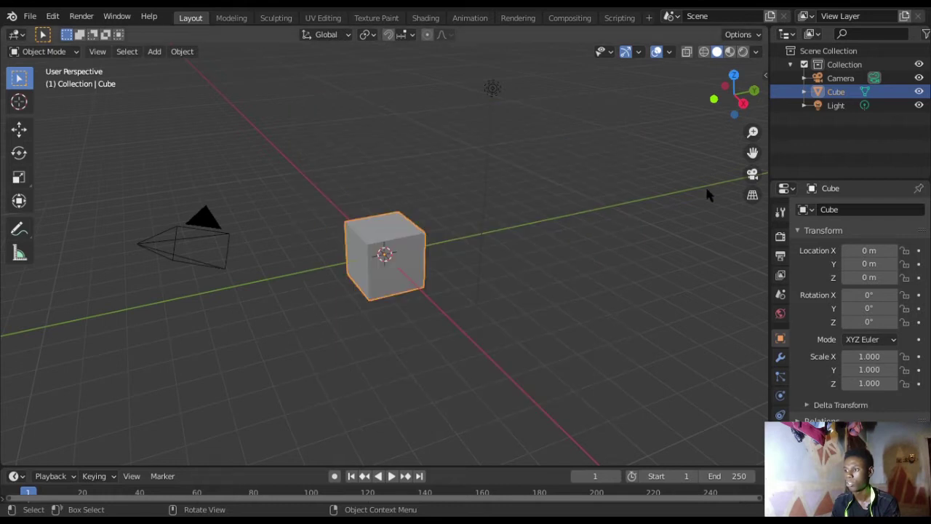
{"action": "middle_click_drag", "start_coordinate": [325, 285], "coordinate": [400, 266]}
{"action": "scroll", "coordinate": [401, 265], "scroll_direction": "down", "scroll_amount": 2}
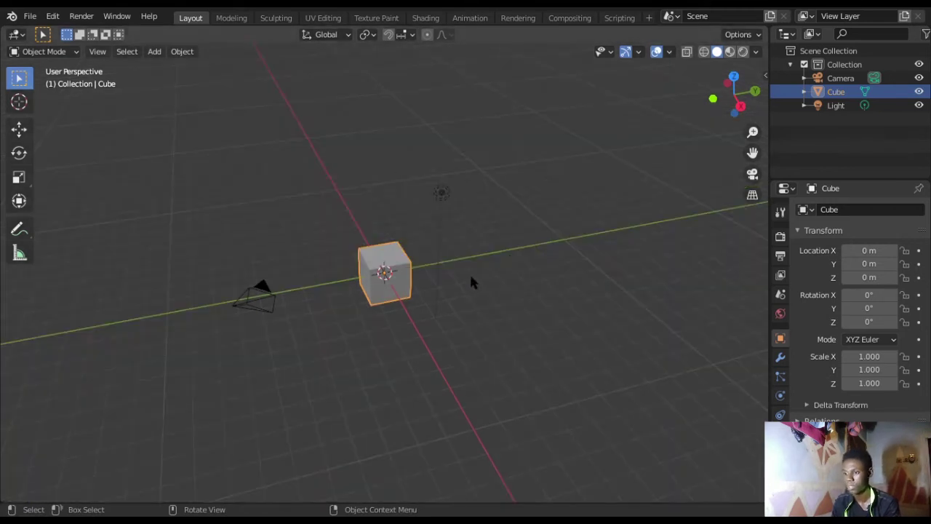
{"action": "mouse_move", "coordinate": [474, 280]}
{"action": "middle_mouse_down"}
{"action": "mouse_move", "coordinate": [422, 272]}
{"action": "mouse_move", "coordinate": [475, 284]}
{"action": "middle_mouse_up"}
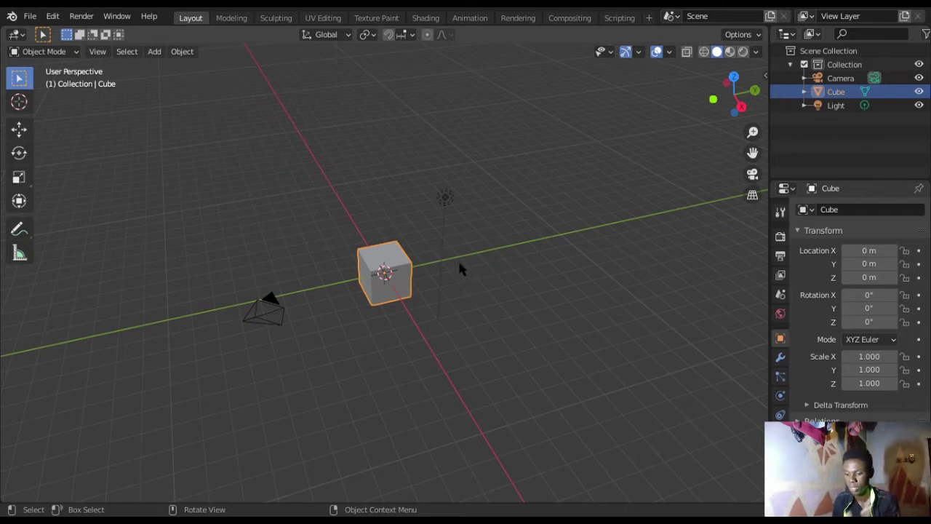
{"action": "left_click_drag", "start_coordinate": [460, 210], "coordinate": [209, 374]}
{"action": "key", "text": "Delete"}
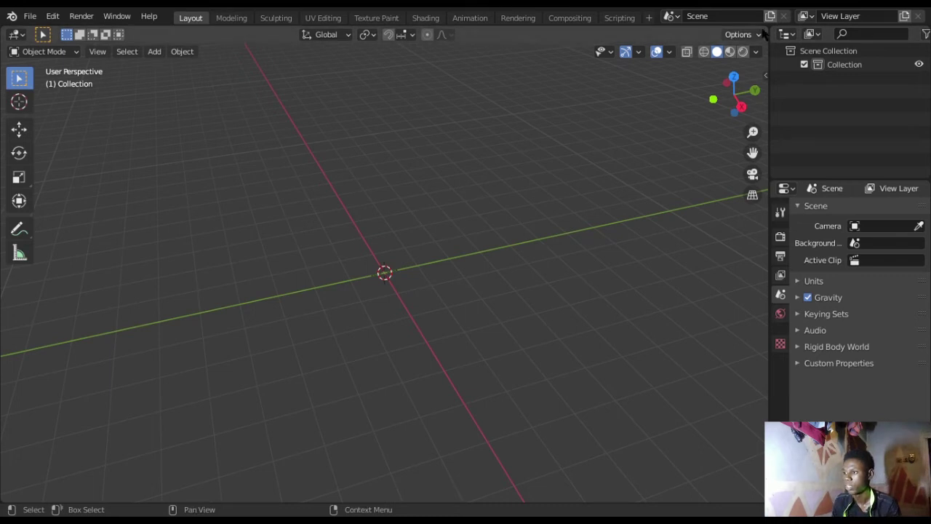
{"action": "left_click_drag", "start_coordinate": [763, 34], "coordinate": [557, 62]}
{"action": "left_click", "coordinate": [567, 34]}
{"action": "left_click", "coordinate": [568, 35]}
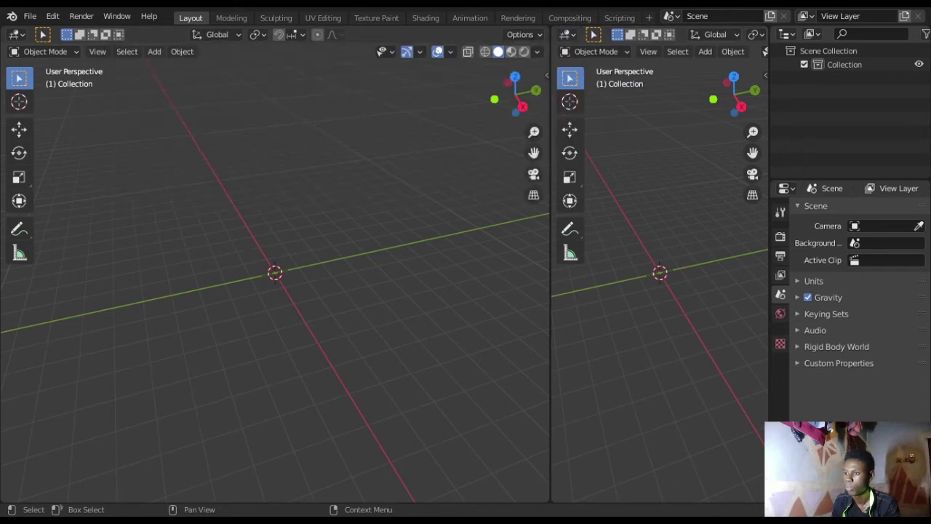
{"action": "left_click", "coordinate": [567, 36]}
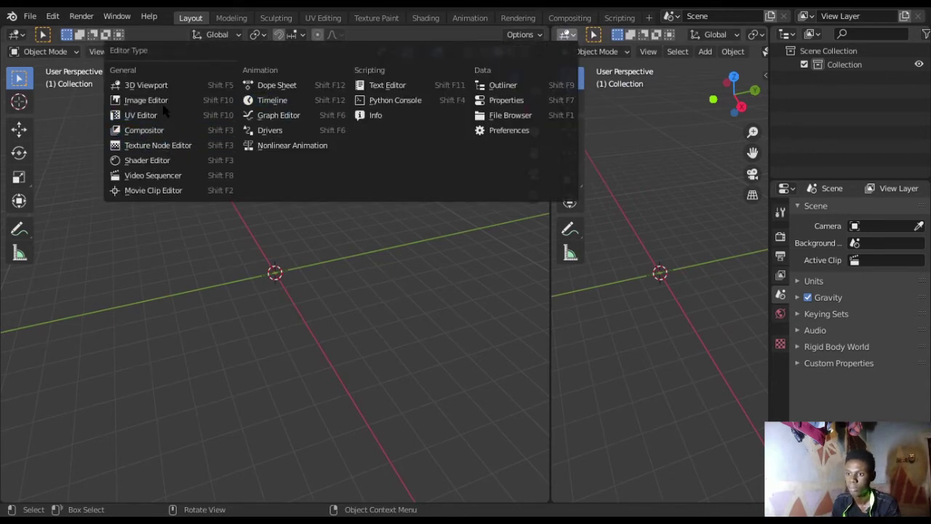
{"action": "left_click", "coordinate": [165, 115]}
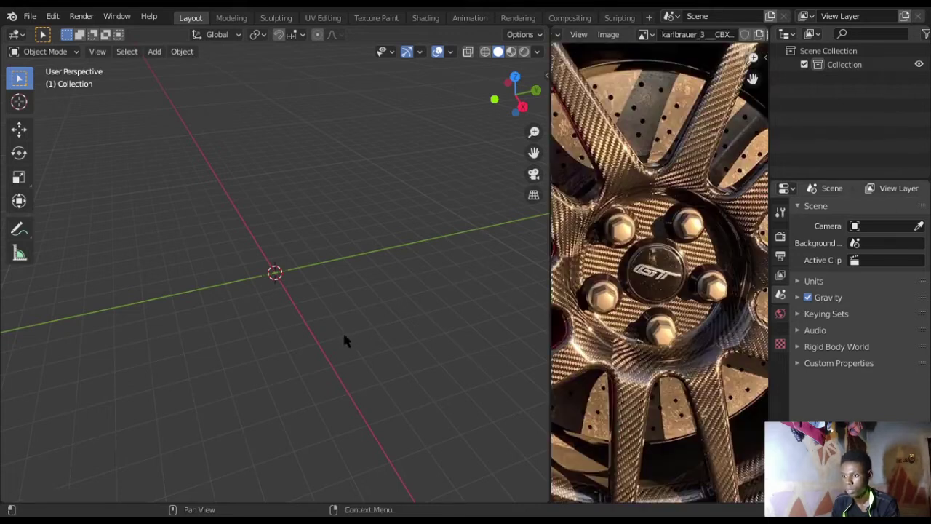
Examine the wheel reference photo, including the brake caliper, spokes, hub and tyre, then frame the whole wheel
{"action": "scroll", "coordinate": [695, 257], "scroll_direction": "down", "scroll_amount": 2}
{"action": "middle_click_drag", "start_coordinate": [696, 257], "coordinate": [695, 256]}
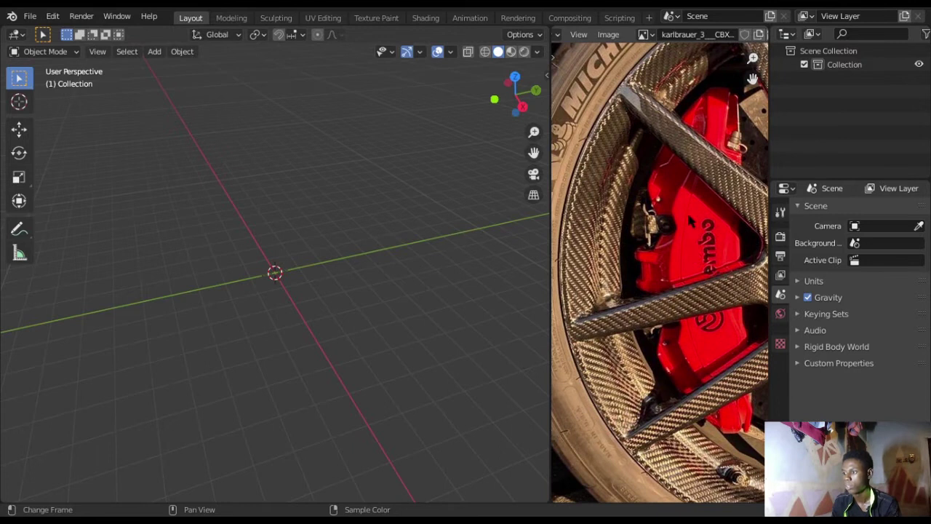
{"action": "scroll", "coordinate": [687, 218], "scroll_direction": "down", "scroll_amount": 3}
{"action": "scroll", "coordinate": [634, 206], "scroll_direction": "up", "scroll_amount": 5}
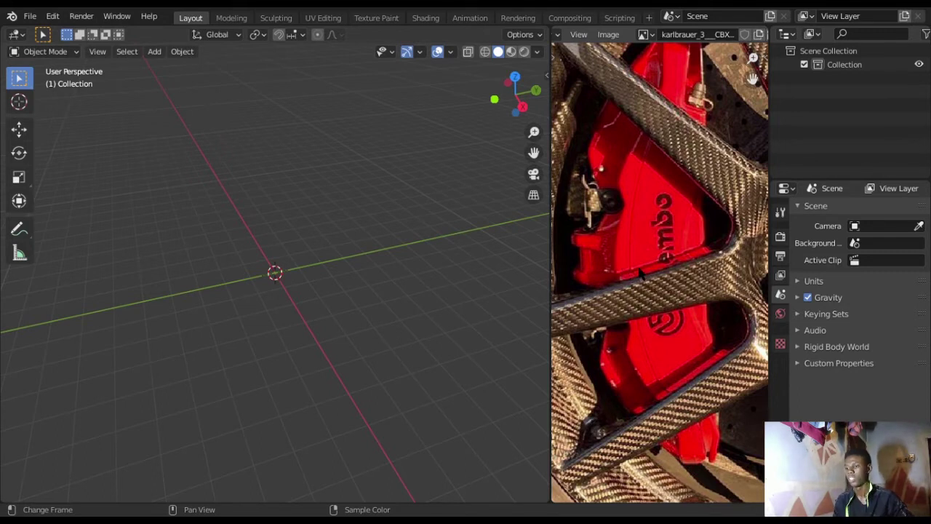
{"action": "scroll", "coordinate": [640, 273], "scroll_direction": "down", "scroll_amount": 5}
{"action": "middle_click_drag", "start_coordinate": [636, 250], "coordinate": [646, 273]}
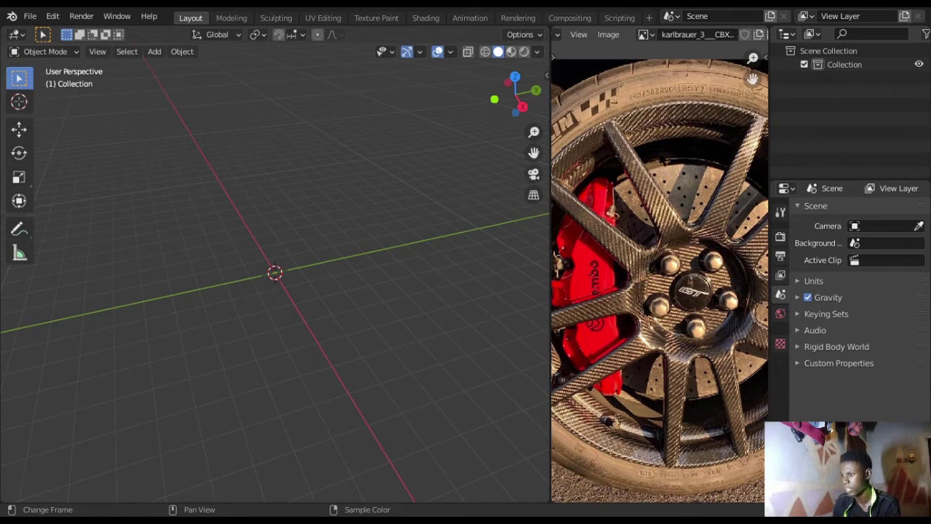
{"action": "middle_click_drag", "start_coordinate": [698, 310], "coordinate": [640, 287]}
{"action": "scroll", "coordinate": [640, 286], "scroll_direction": "down", "scroll_amount": 3}
{"action": "middle_click_drag", "start_coordinate": [654, 244], "coordinate": [696, 274]}
{"action": "scroll", "coordinate": [697, 274], "scroll_direction": "up", "scroll_amount": 4}
{"action": "scroll", "coordinate": [697, 274], "scroll_direction": "down", "scroll_amount": 5}
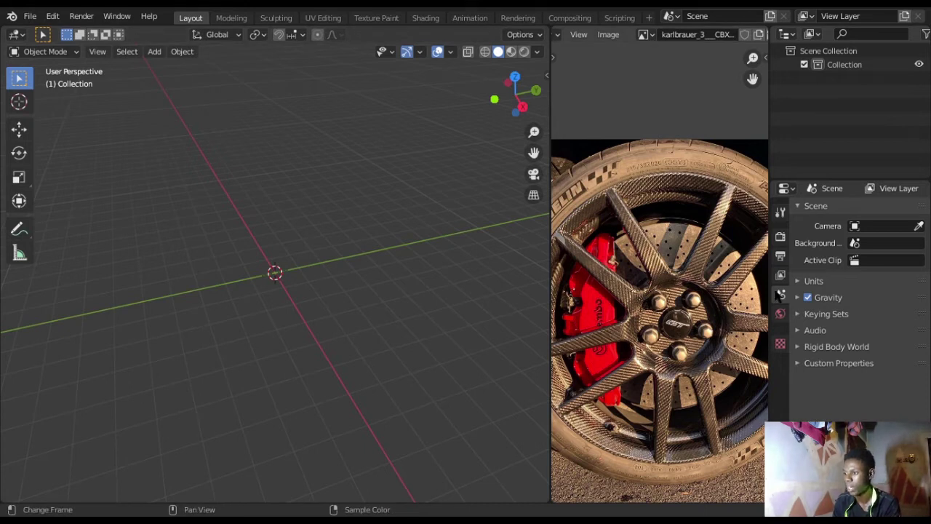
Add a cylinder mesh at the world origin
{"action": "middle_click_drag", "start_coordinate": [322, 264], "coordinate": [331, 287]}
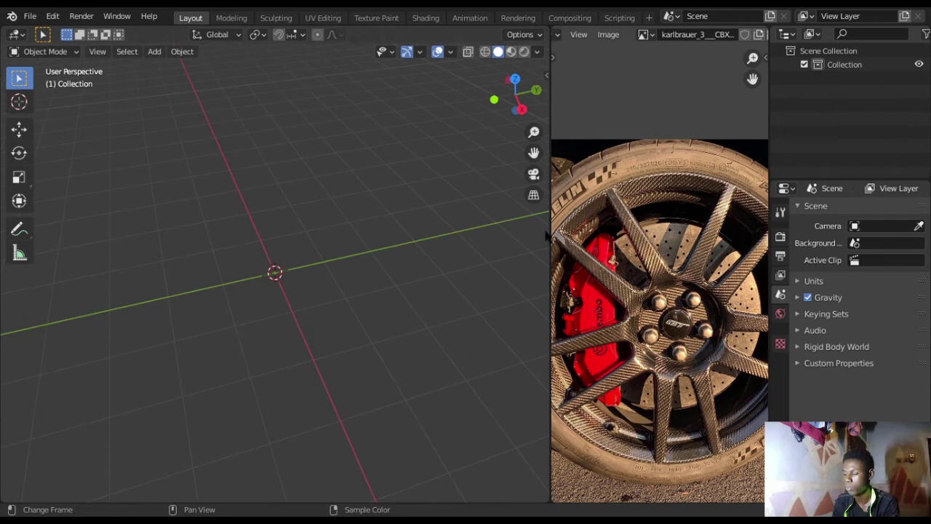
{"action": "middle_click_drag", "start_coordinate": [412, 271], "coordinate": [395, 275]}
{"action": "key", "text": "shift+a"}
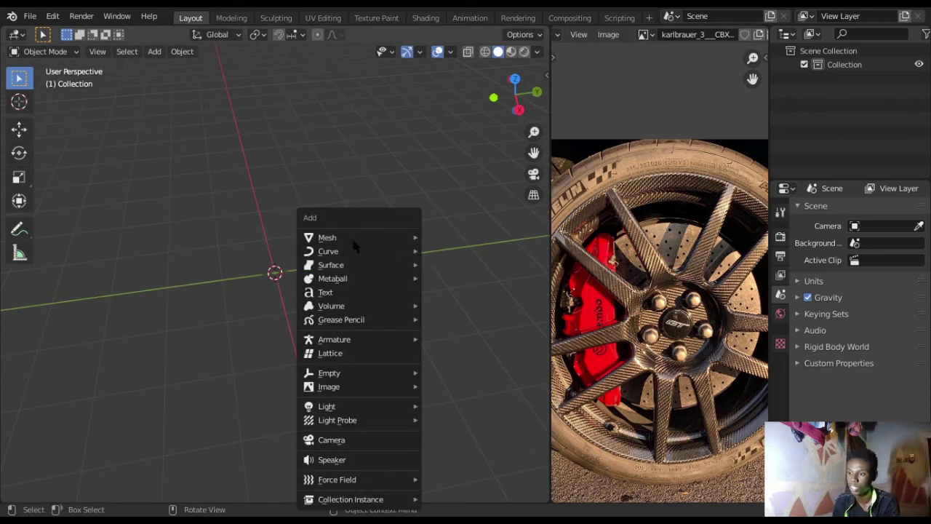
{"action": "mouse_move", "coordinate": [351, 237]}
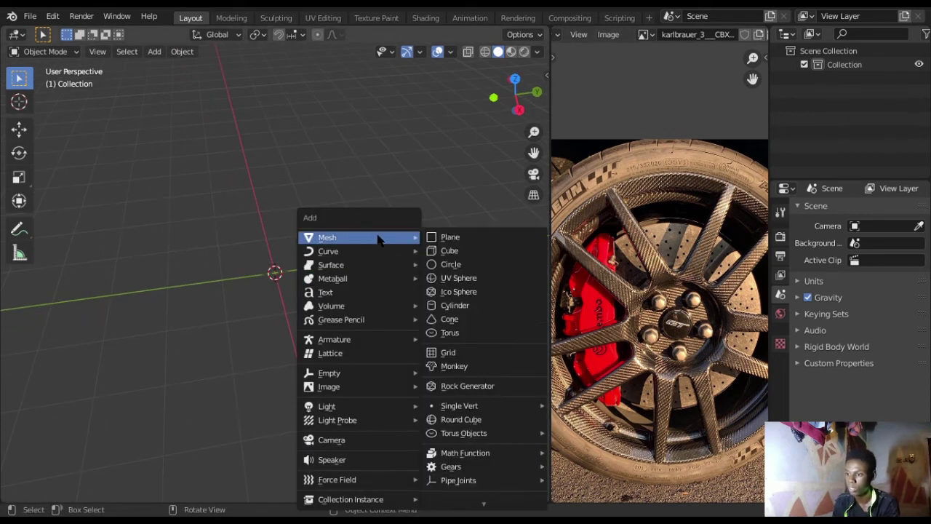
{"action": "left_click", "coordinate": [483, 305]}
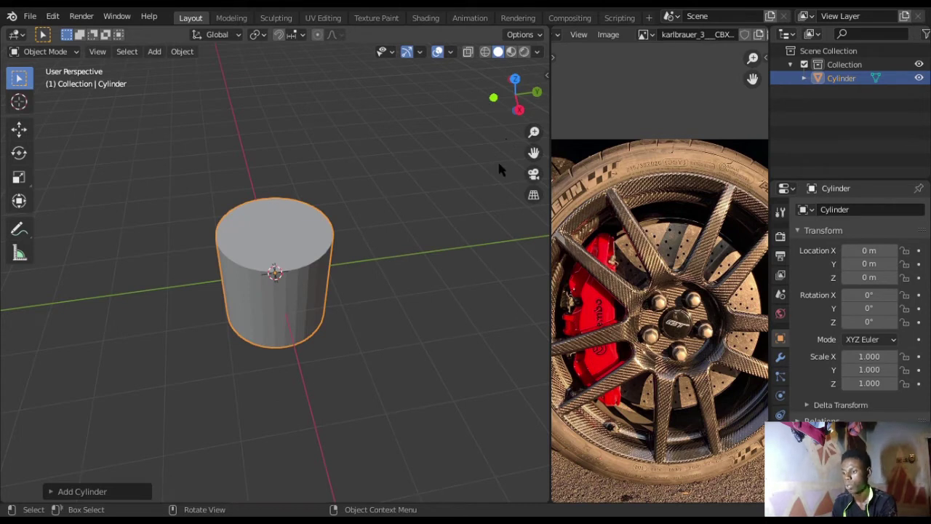
Enable the Screencast Keys display in the 3D viewport
{"action": "key", "text": "n"}
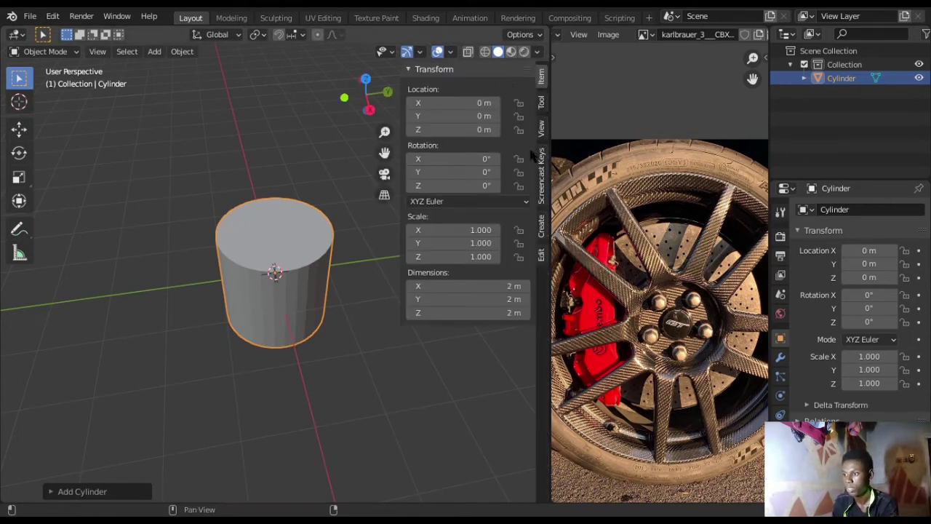
{"action": "left_click", "coordinate": [542, 185]}
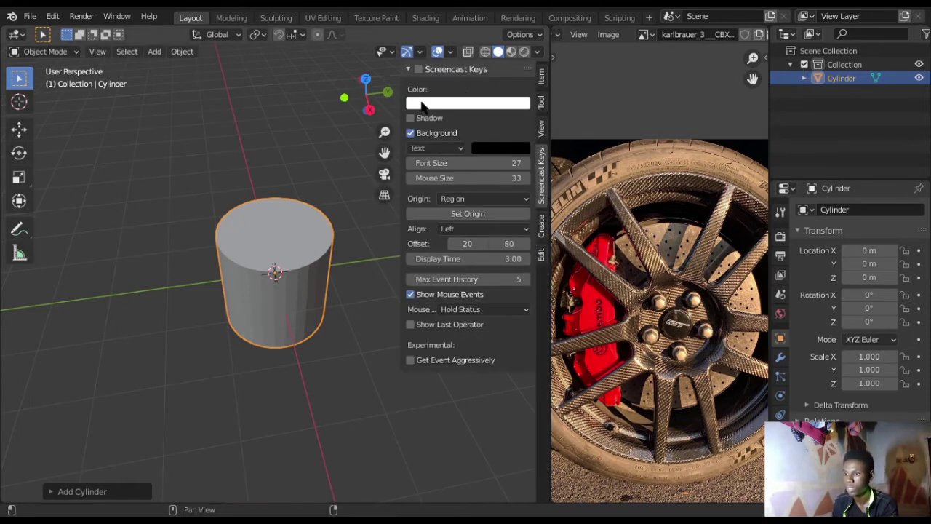
{"action": "left_click", "coordinate": [436, 68]}
{"action": "left_click", "coordinate": [418, 68]}
{"action": "key", "text": "n"}
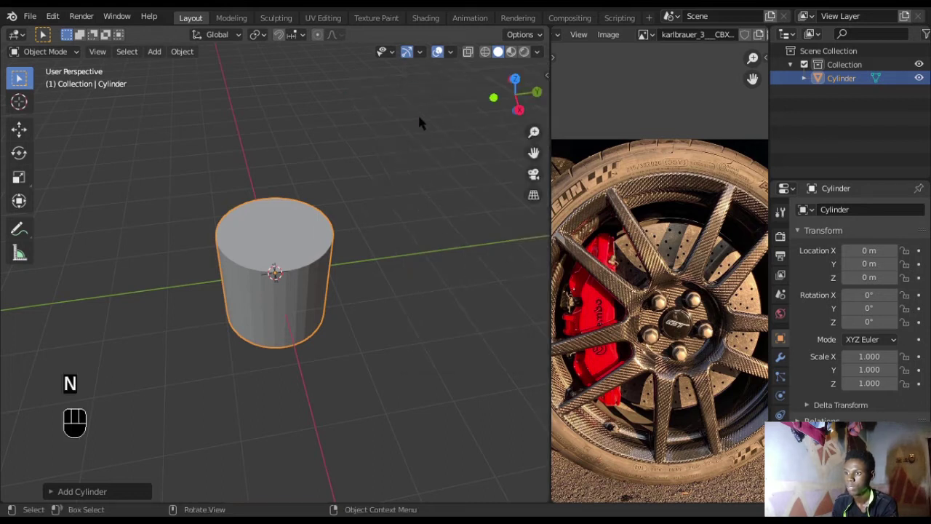
Inspect the cylinder's creation settings, then undo back to before the cylinder was added
{"action": "left_click", "coordinate": [51, 492]}
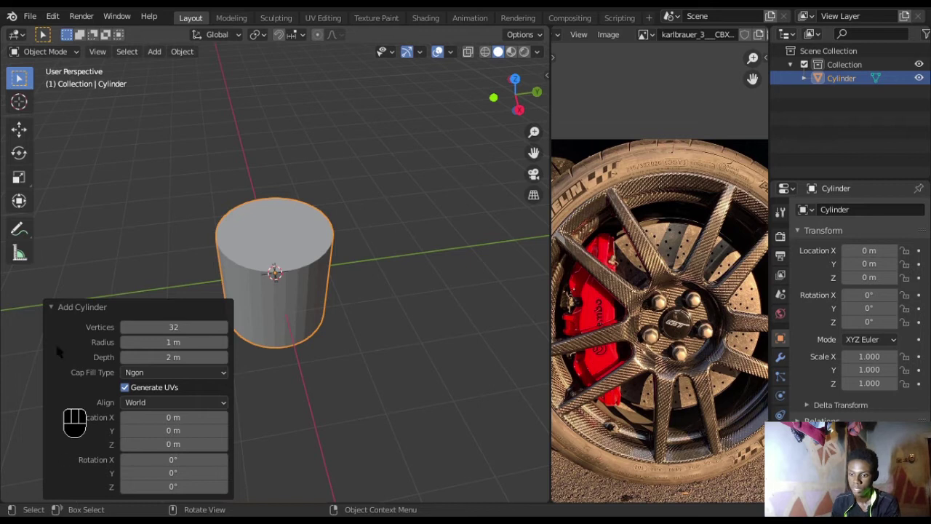
{"action": "left_click", "coordinate": [56, 298]}
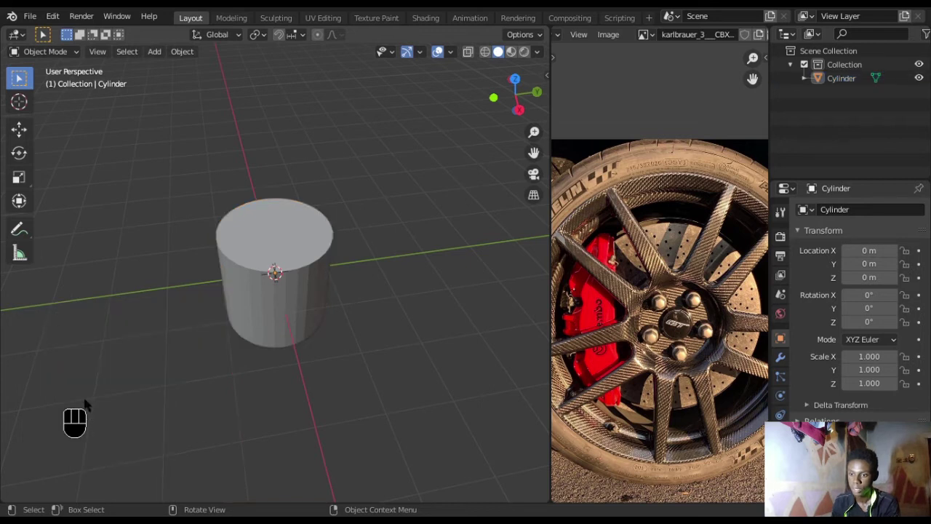
{"action": "left_click", "coordinate": [288, 303]}
{"action": "key", "text": "ctrl+z"}
{"action": "key", "text": "ctrl+z"}
{"action": "key", "text": "ctrl+z"}
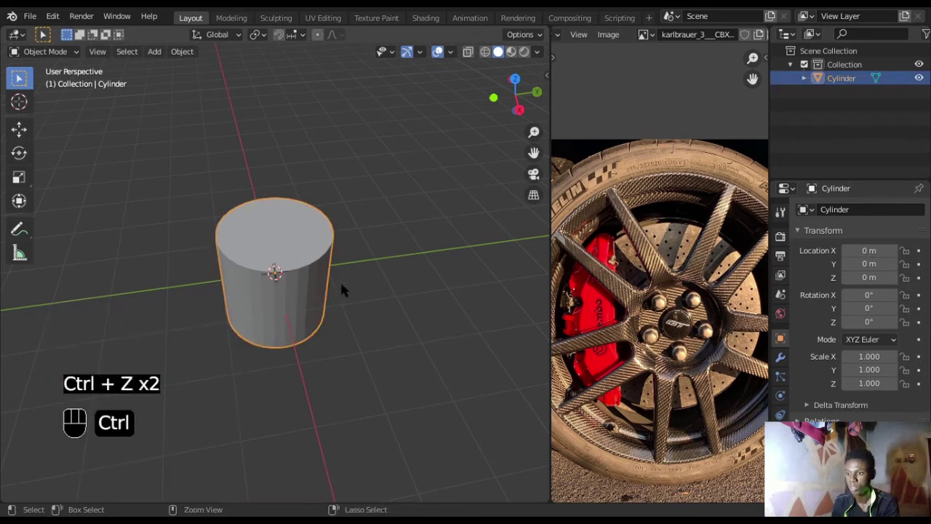
Add a cylinder mesh at the world origin with 24 vertices
{"action": "key", "text": "shift+a"}
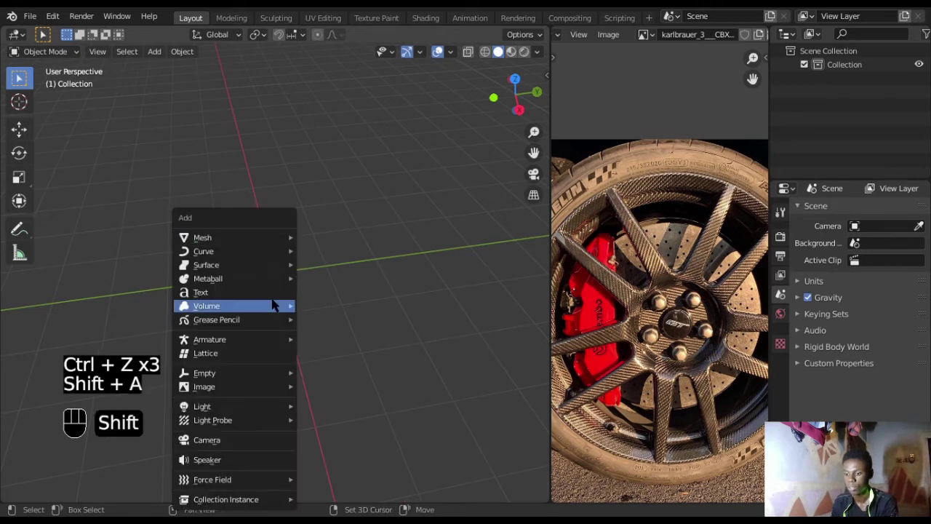
{"action": "mouse_move", "coordinate": [237, 237]}
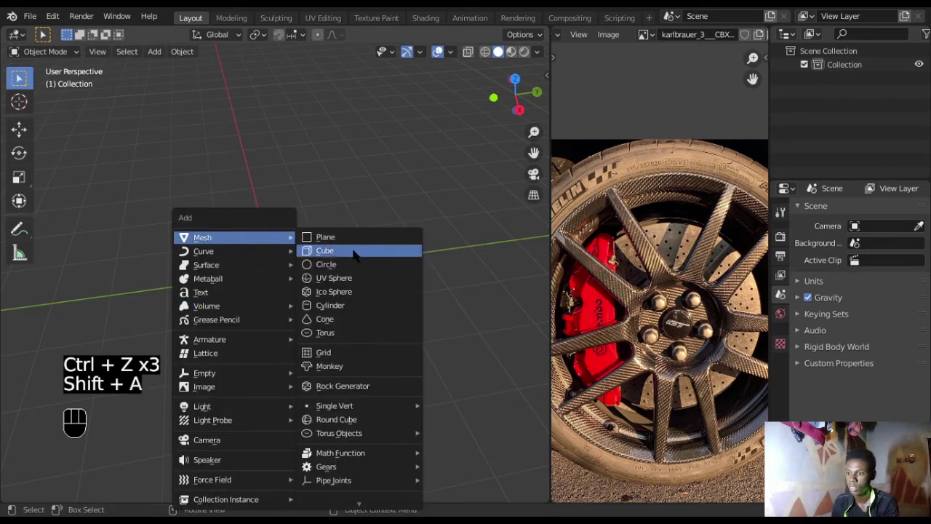
{"action": "left_click", "coordinate": [350, 305]}
{"action": "left_click", "coordinate": [196, 326]}
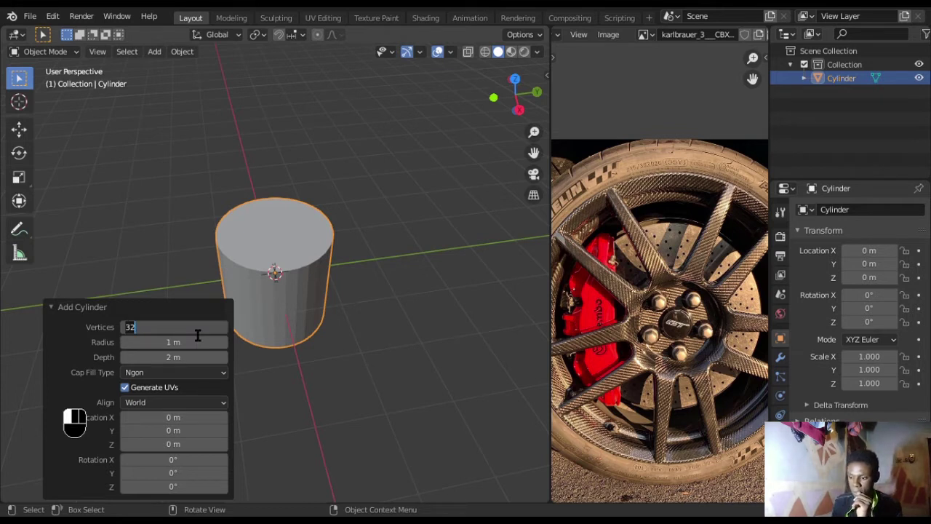
{"action": "type", "text": "24"}
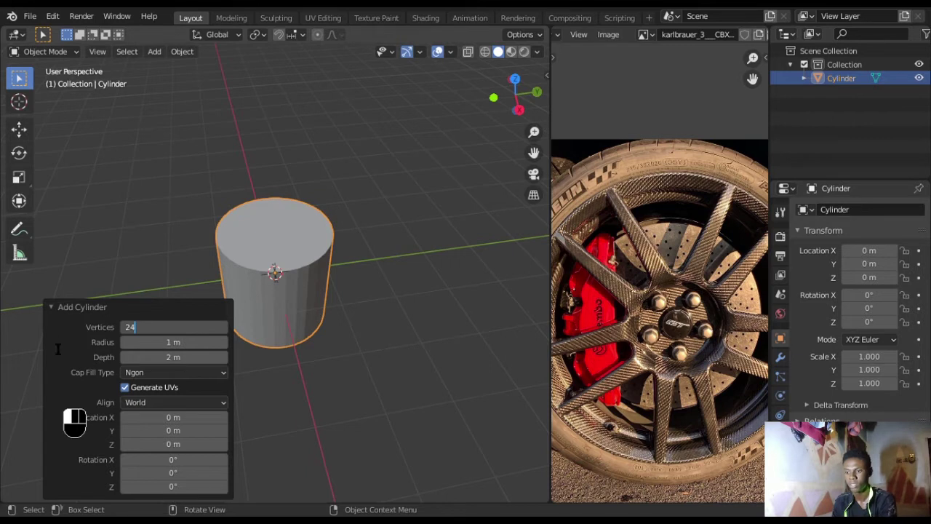
{"action": "key", "text": "Return"}
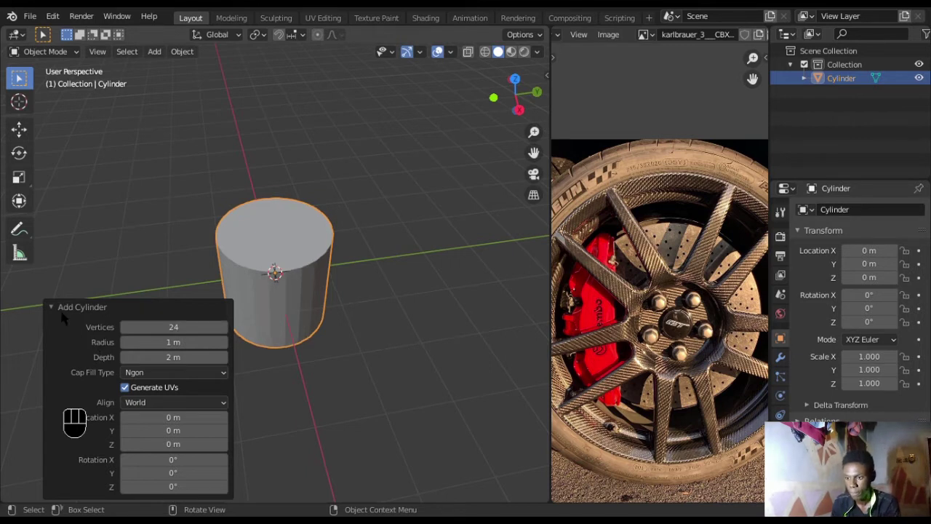
{"action": "left_click", "coordinate": [58, 309]}
Rotate the cylinder 90° around the Y axis
{"action": "scroll", "coordinate": [209, 265], "scroll_direction": "up", "scroll_amount": 3}
{"action": "middle_click_drag", "start_coordinate": [209, 264], "coordinate": [376, 345]}
{"action": "scroll", "coordinate": [403, 303], "scroll_direction": "down", "scroll_amount": 3}
{"action": "middle_click_drag", "start_coordinate": [403, 304], "coordinate": [393, 278]}
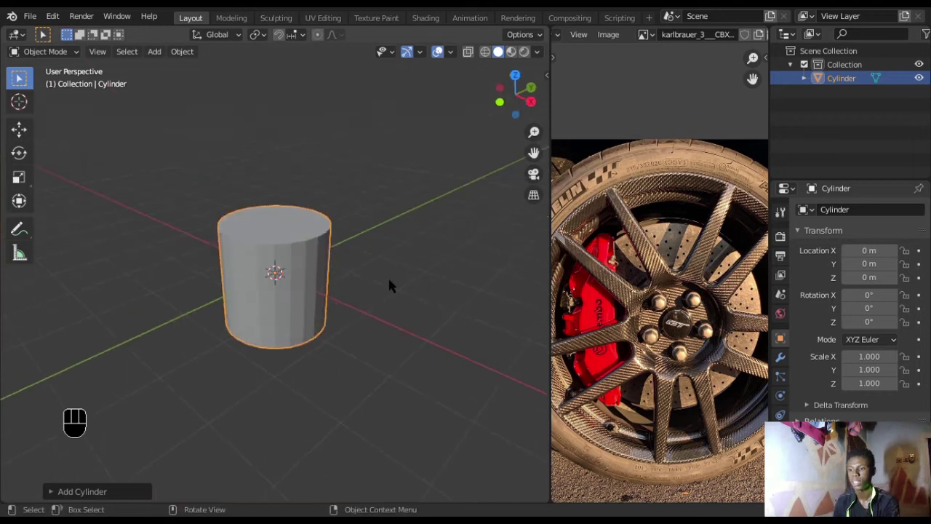
{"action": "key", "text": "r"}
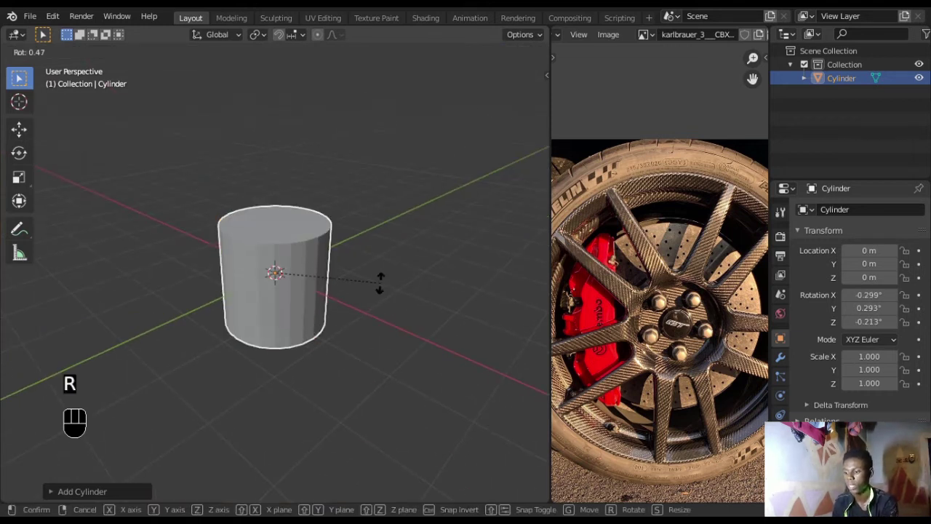
{"action": "type", "text": "y90"}
{"action": "key", "text": "Return"}
Scale the cylinder along the global X axis to about 0.053 of its length, forming a thin disc
{"action": "middle_click_drag", "start_coordinate": [378, 282], "coordinate": [368, 314]}
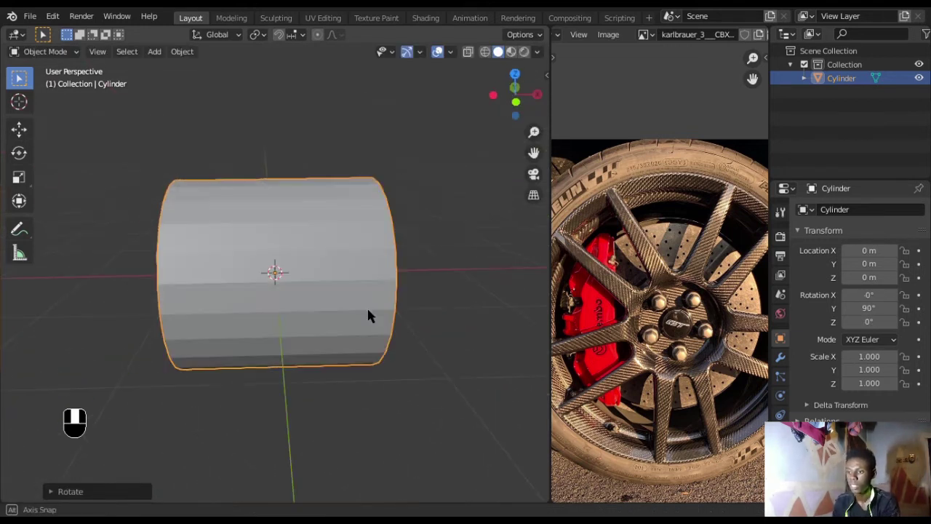
{"action": "key", "text": "s"}
{"action": "key", "text": "x"}
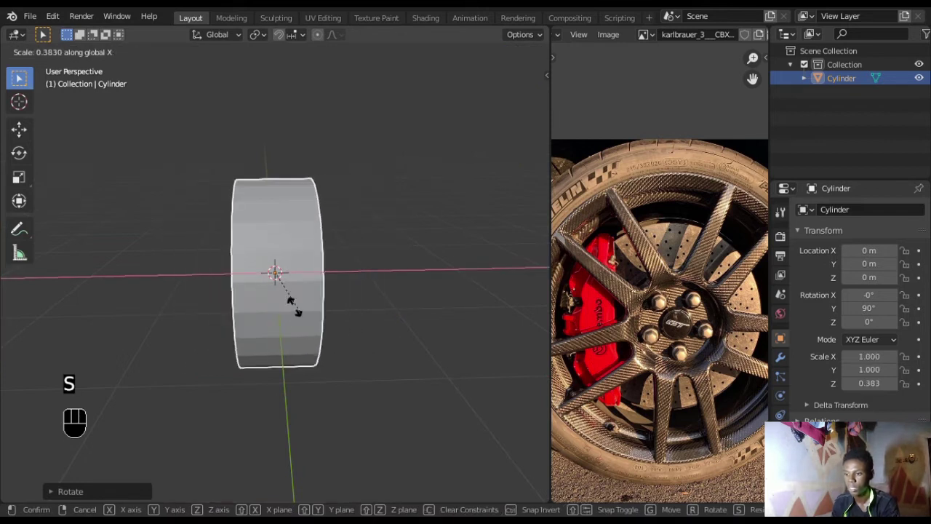
{"action": "left_click", "coordinate": [275, 277]}
{"action": "middle_click_drag", "start_coordinate": [299, 281], "coordinate": [436, 286]}
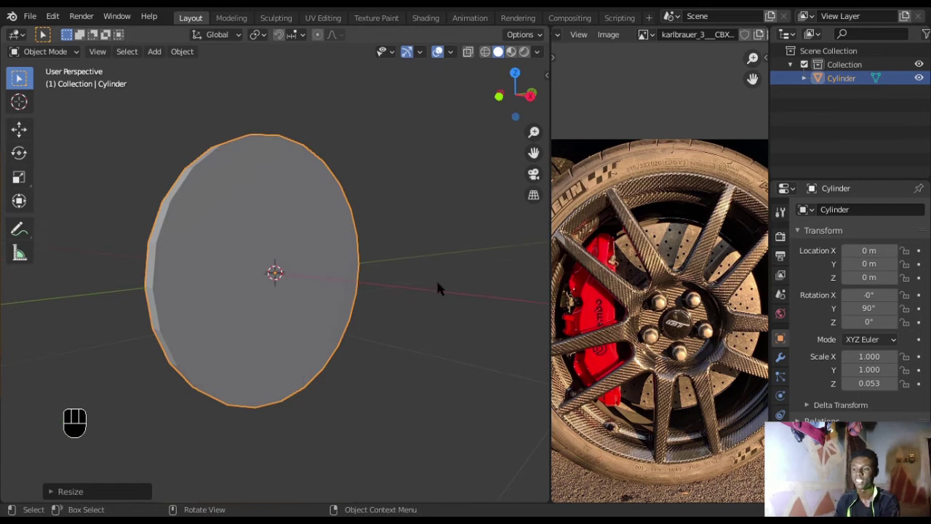
Fine-tune the disc's thickness along the global X axis to a scale of about 0.052
{"action": "middle_click_drag", "start_coordinate": [135, 245], "coordinate": [330, 343]}
{"action": "left_click", "coordinate": [413, 285]}
{"action": "left_click", "coordinate": [349, 277]}
{"action": "key", "text": "r"}
{"action": "right_click", "coordinate": [336, 339]}
{"action": "key", "text": "s"}
{"action": "key", "text": "x"}
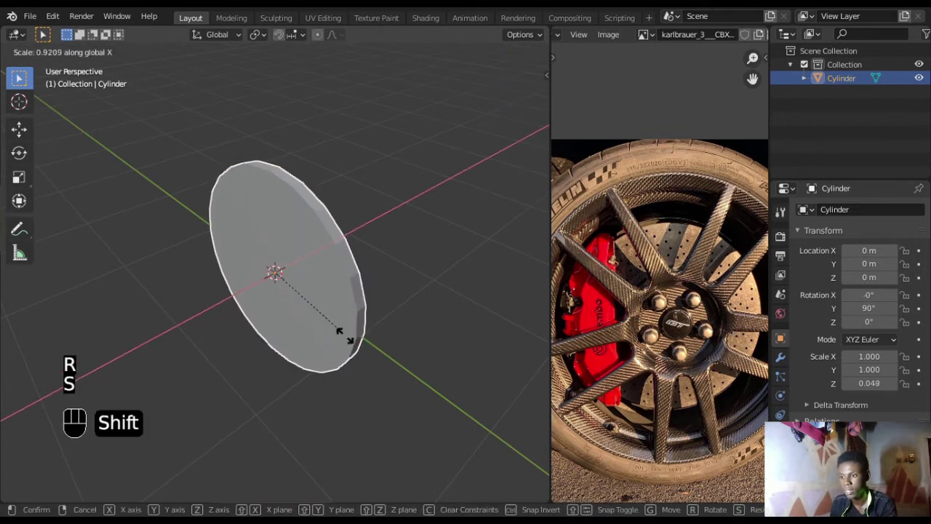
{"action": "left_click", "coordinate": [371, 387]}
Thicken the disc slightly along the global X axis to a scale of about 0.056
{"action": "middle_click_drag", "start_coordinate": [357, 386], "coordinate": [48, 351]}
{"action": "scroll", "coordinate": [299, 255], "scroll_direction": "up", "scroll_amount": 2}
{"action": "middle_click_drag", "start_coordinate": [298, 254], "coordinate": [360, 266]}
{"action": "key", "text": "s"}
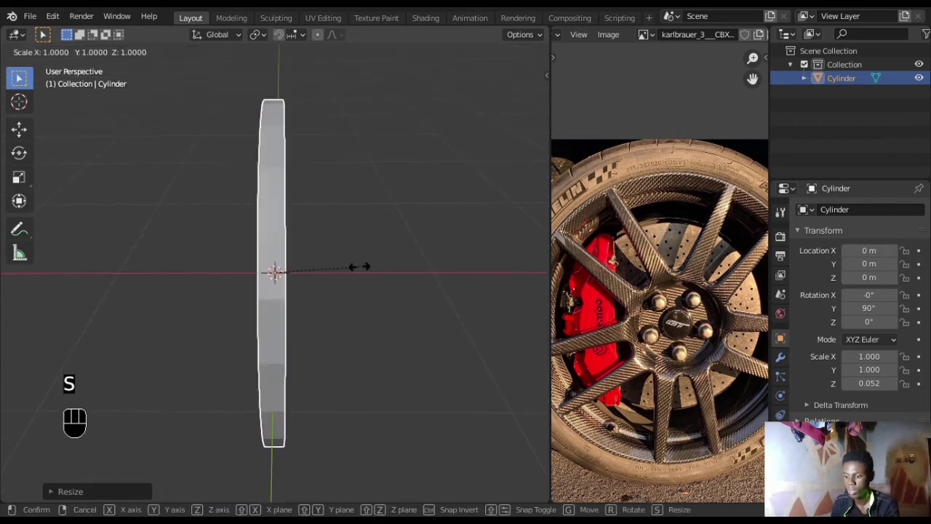
{"action": "key", "text": "x"}
{"action": "left_click", "coordinate": [407, 272]}
{"action": "middle_click_drag", "start_coordinate": [276, 277], "coordinate": [341, 265]}
{"action": "scroll", "coordinate": [281, 276], "scroll_direction": "down", "scroll_amount": 2}
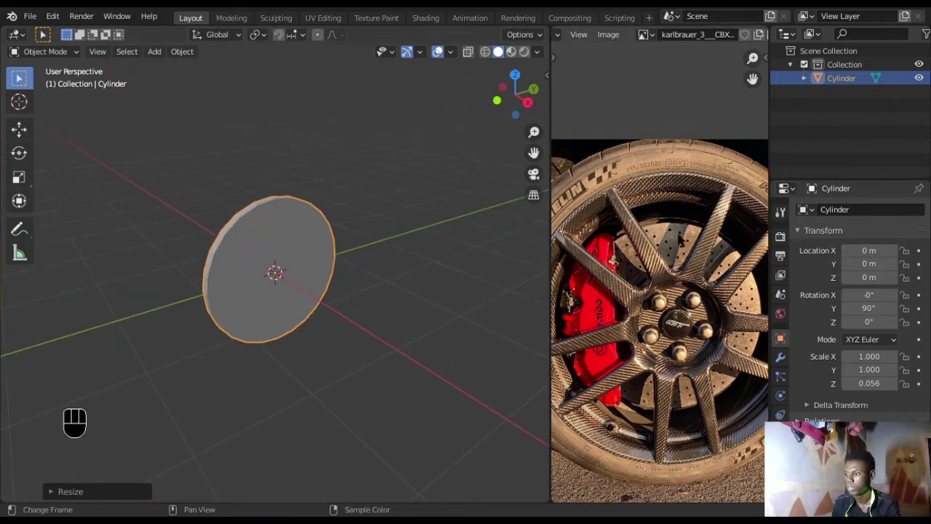
In Edit Mode, select the disc's cap face on the negative X side and duplicate it in place
{"action": "middle_click_drag", "start_coordinate": [272, 305], "coordinate": [308, 191]}
{"action": "key", "text": "Tab"}
{"action": "left_click", "coordinate": [308, 191]}
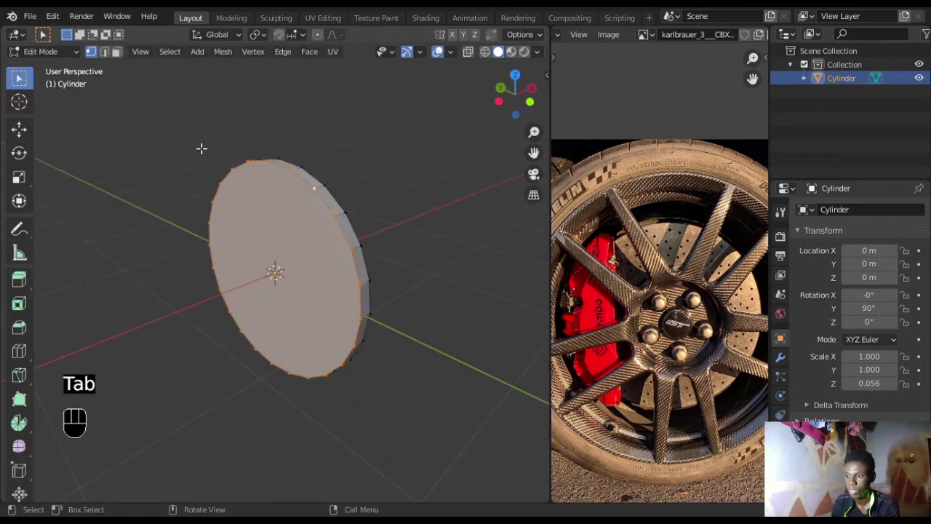
{"action": "middle_click_drag", "start_coordinate": [277, 213], "coordinate": [349, 245]}
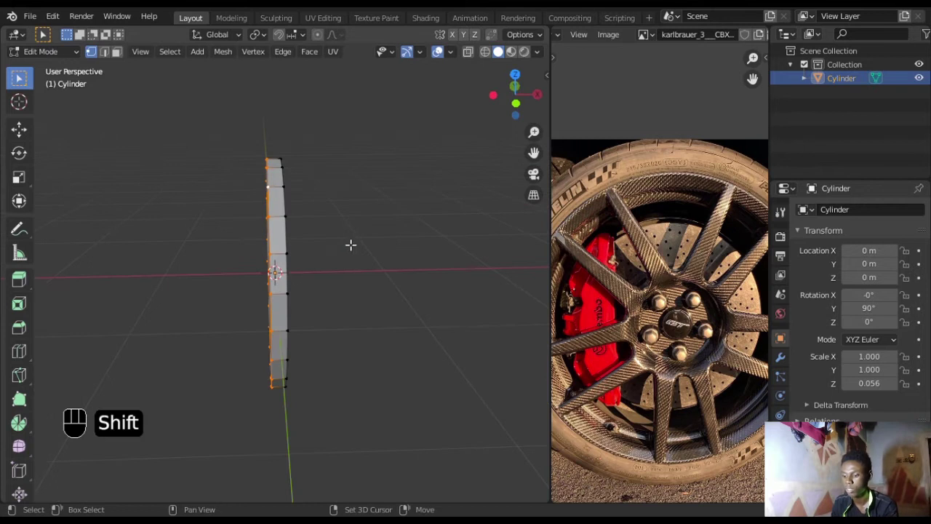
{"action": "key", "text": "shift+d"}
{"action": "right_click", "coordinate": [359, 244]}
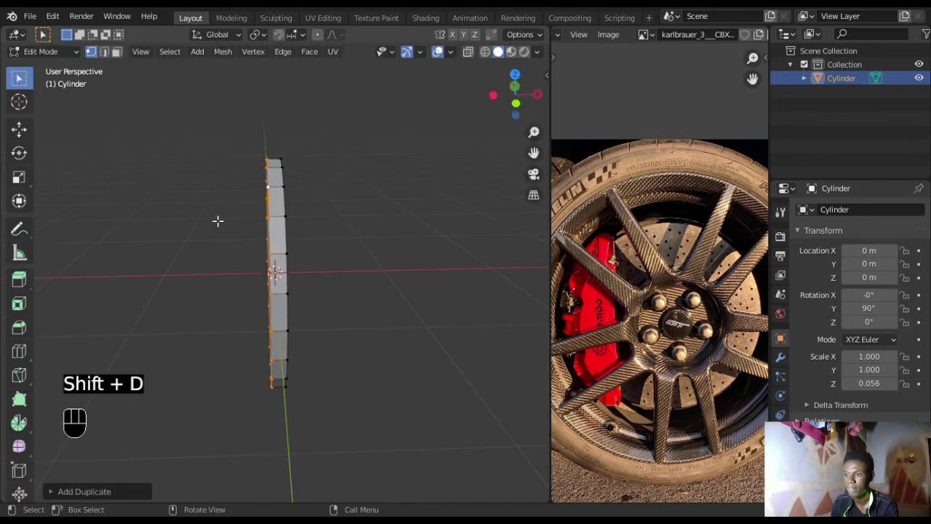
Move the duplicated cap face along the negative X axis until it stands well clear behind the disc
{"action": "left_click", "coordinate": [19, 129]}
{"action": "left_click_drag", "start_coordinate": [333, 279], "coordinate": [171, 281]}
{"action": "middle_click_drag", "start_coordinate": [312, 308], "coordinate": [230, 272]}
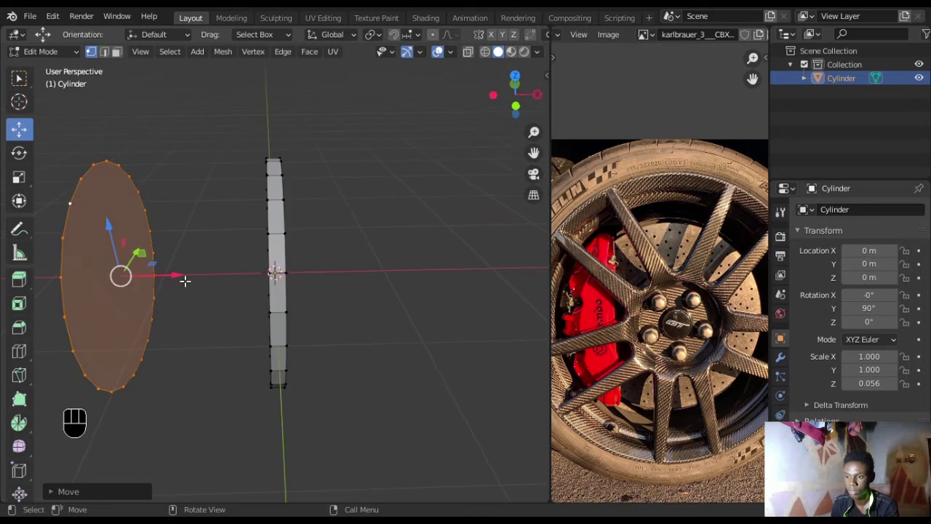
{"action": "left_click_drag", "start_coordinate": [185, 281], "coordinate": [150, 296]}
{"action": "middle_click_drag", "start_coordinate": [150, 295], "coordinate": [340, 308]}
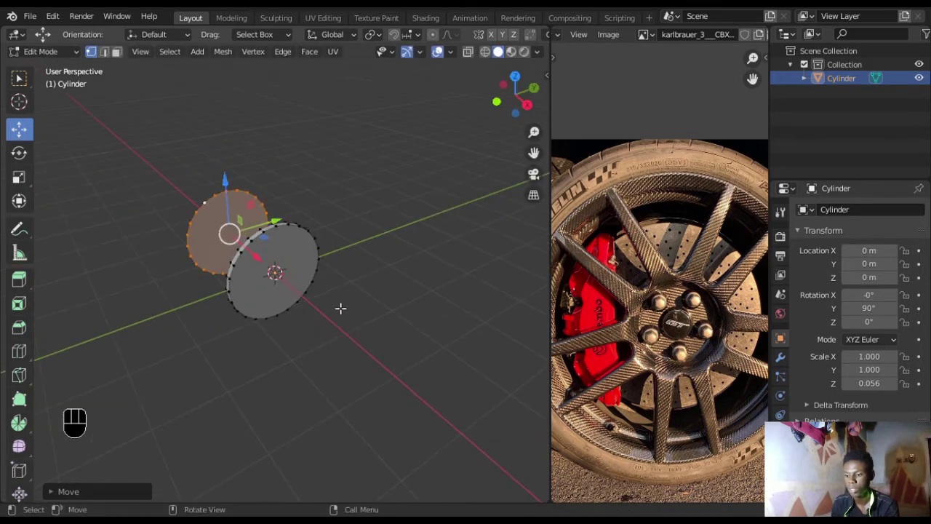
Deselect everything and add a new cylinder at the disc's centre within the same mesh
{"action": "scroll", "coordinate": [426, 333], "scroll_direction": "down", "scroll_amount": 3}
{"action": "left_click", "coordinate": [425, 337]}
{"action": "key", "text": "shift"}
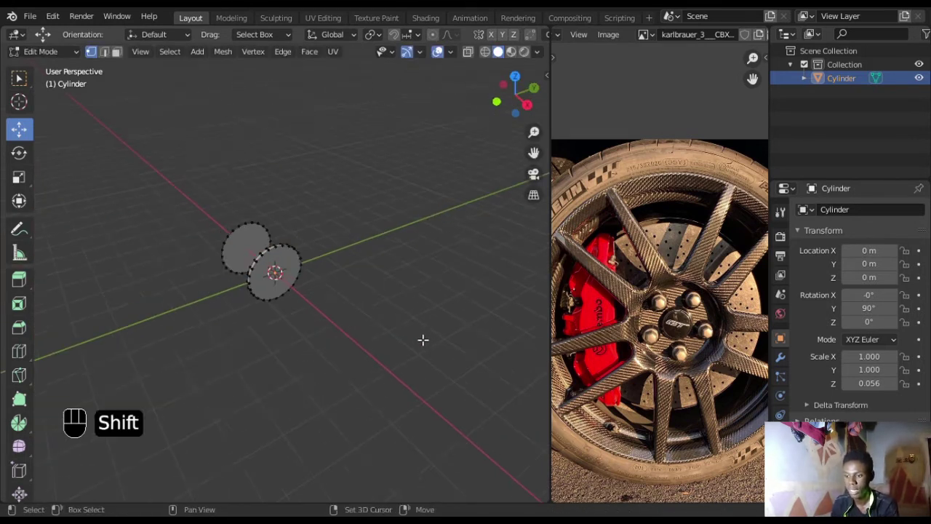
{"action": "key", "text": "shift+a"}
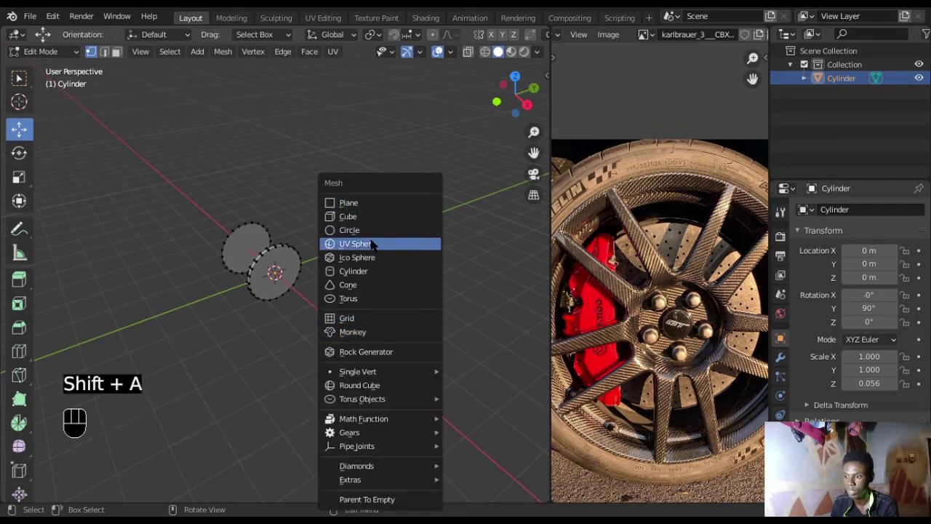
{"action": "left_click", "coordinate": [372, 272]}
{"action": "middle_click_drag", "start_coordinate": [322, 307], "coordinate": [390, 295]}
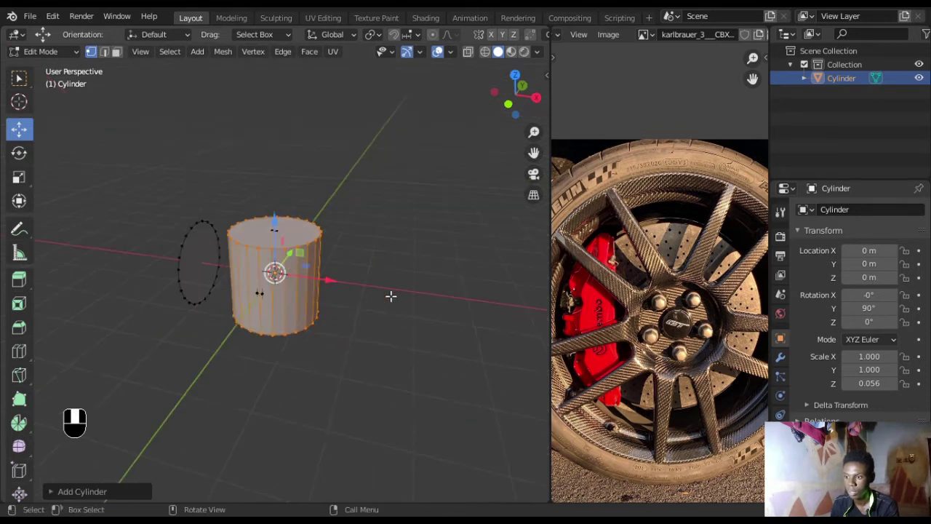
Rotate the new cylinder 90° around the Y axis
{"action": "key", "text": "r"}
{"action": "key", "text": "y"}
{"action": "key", "text": "9"}
{"action": "key", "text": "0"}
{"action": "key", "text": "Return"}
Shorten the new cylinder along the global X axis so it protrudes only moderately from both sides of the disc
{"action": "middle_click_drag", "start_coordinate": [390, 295], "coordinate": [448, 374]}
{"action": "key", "text": "s"}
{"action": "key", "text": "x"}
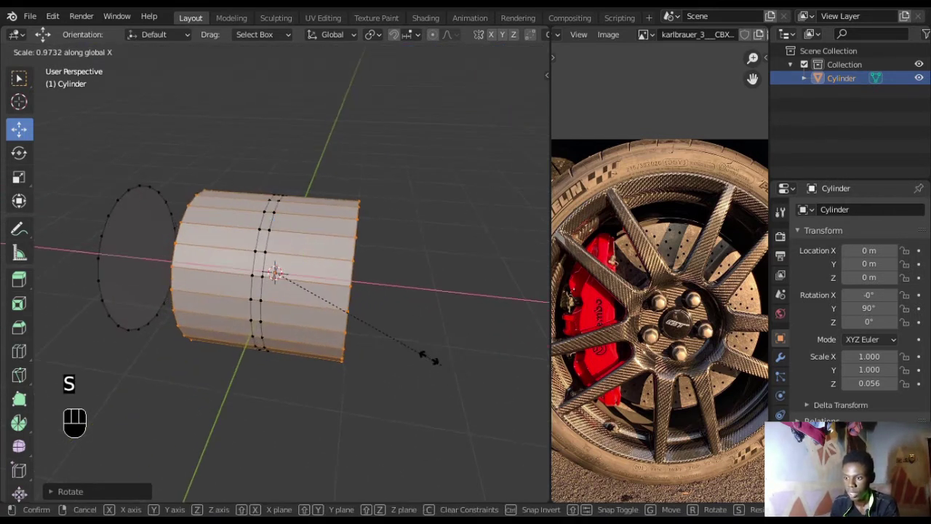
{"action": "left_click", "coordinate": [336, 306]}
{"action": "middle_click_drag", "start_coordinate": [339, 307], "coordinate": [274, 297]}
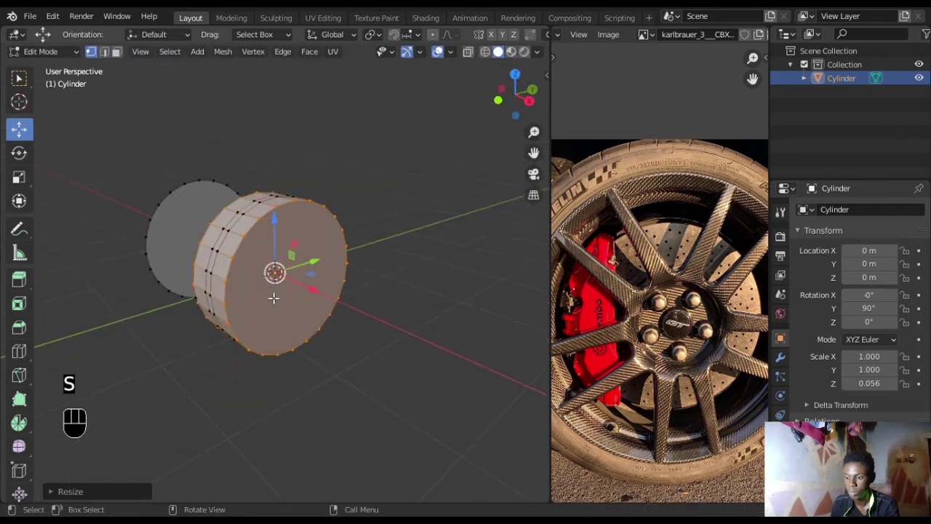
In the right orthographic view, scale the new cylinder down with X locked, making a narrow rod at the disc's centre
{"action": "key", "text": "KP_1"}
{"action": "key", "text": "KP_3"}
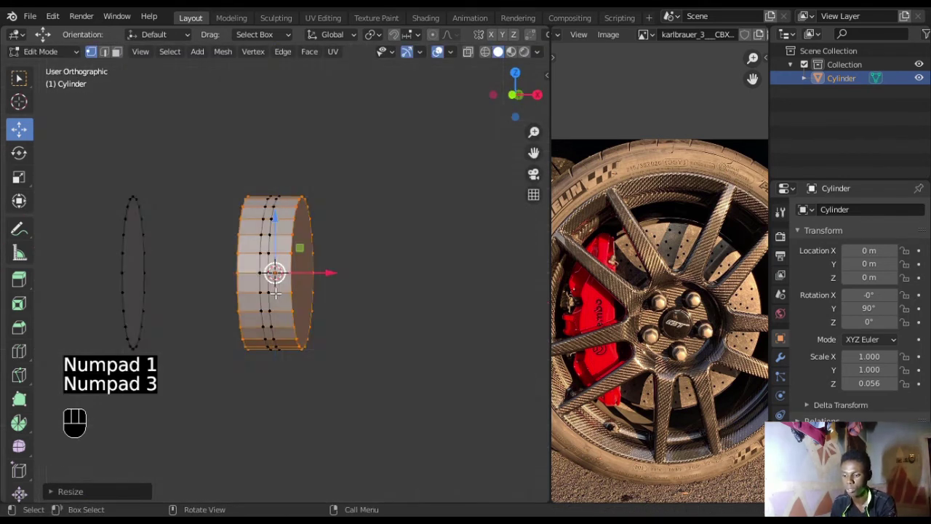
{"action": "scroll", "coordinate": [275, 292], "scroll_direction": "up", "scroll_amount": 3}
{"action": "middle_click_drag", "start_coordinate": [369, 331], "coordinate": [386, 322], "text": "shift"}
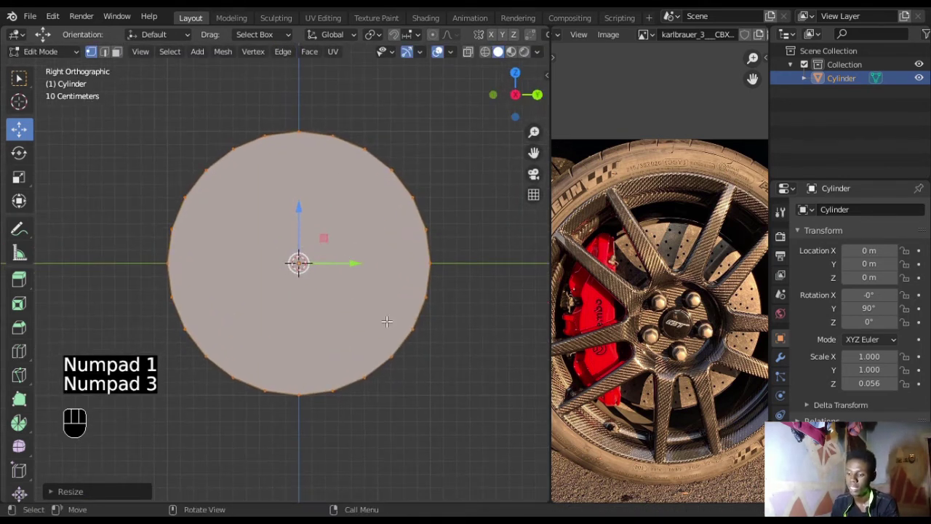
{"action": "key", "text": "s"}
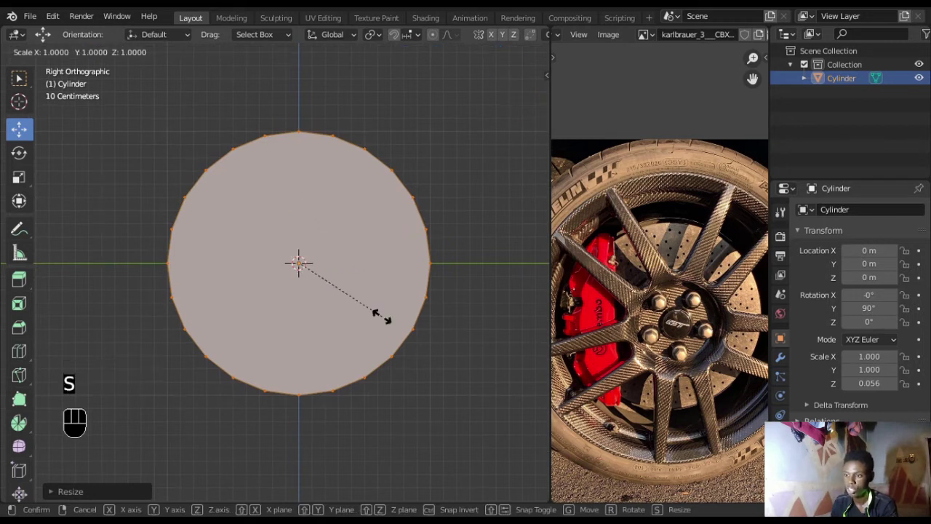
{"action": "key", "text": "shift+x"}
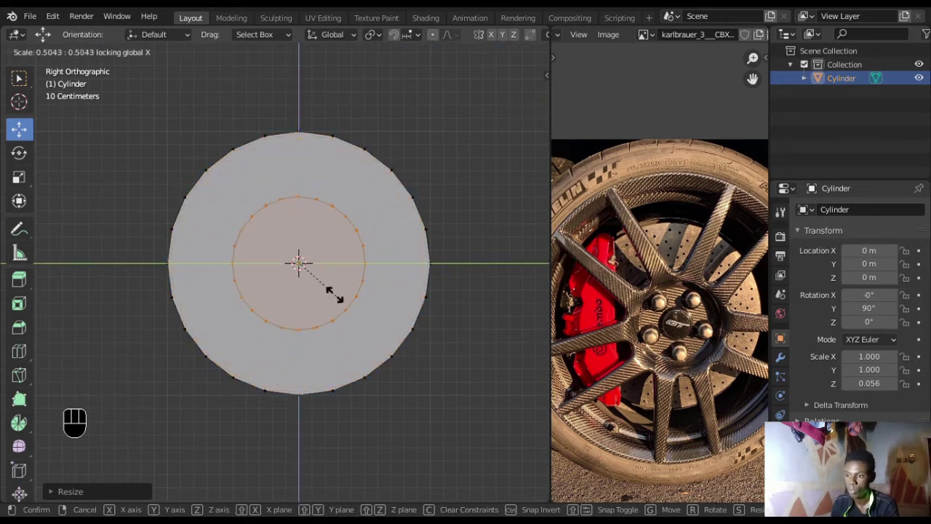
{"action": "left_click", "coordinate": [307, 271]}
{"action": "scroll", "coordinate": [320, 283], "scroll_direction": "up", "scroll_amount": 3}
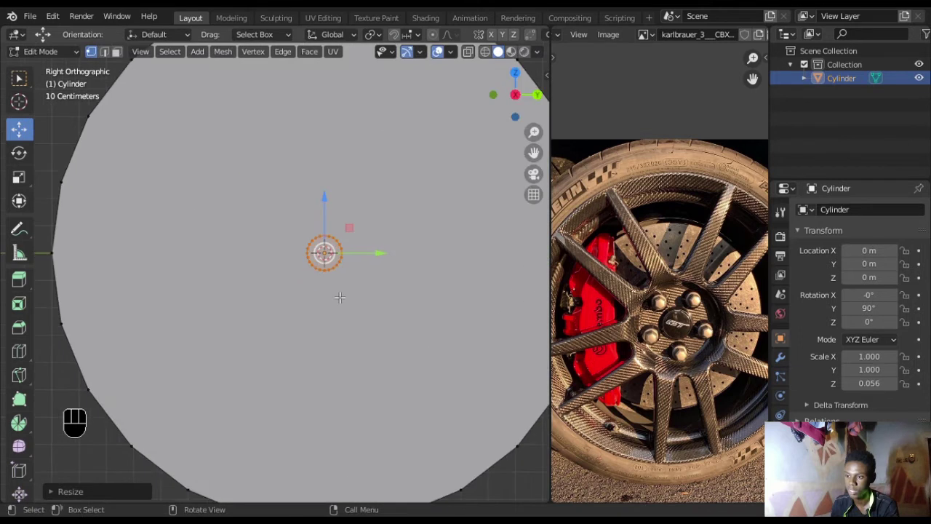
{"action": "scroll", "coordinate": [371, 296], "scroll_direction": "down", "scroll_amount": 2}
{"action": "key", "text": "shift"}
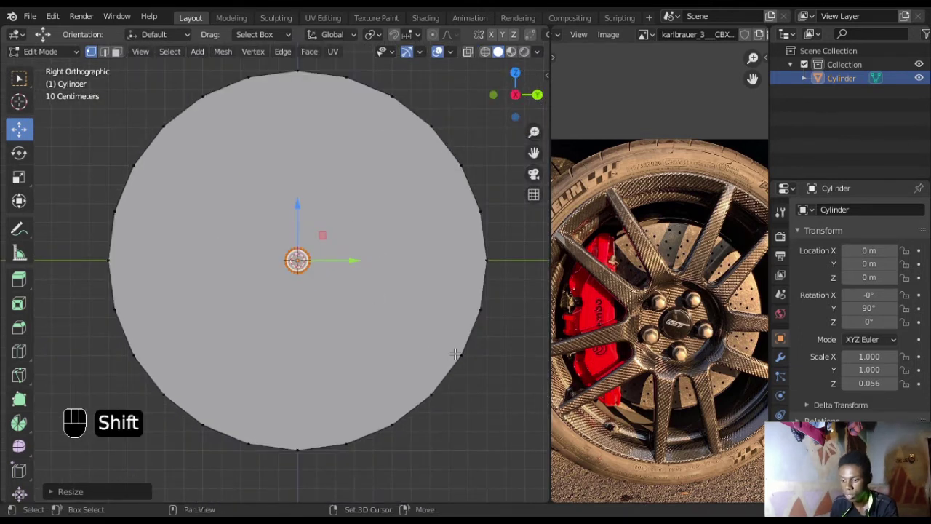
{"action": "key", "text": "shift+x"}
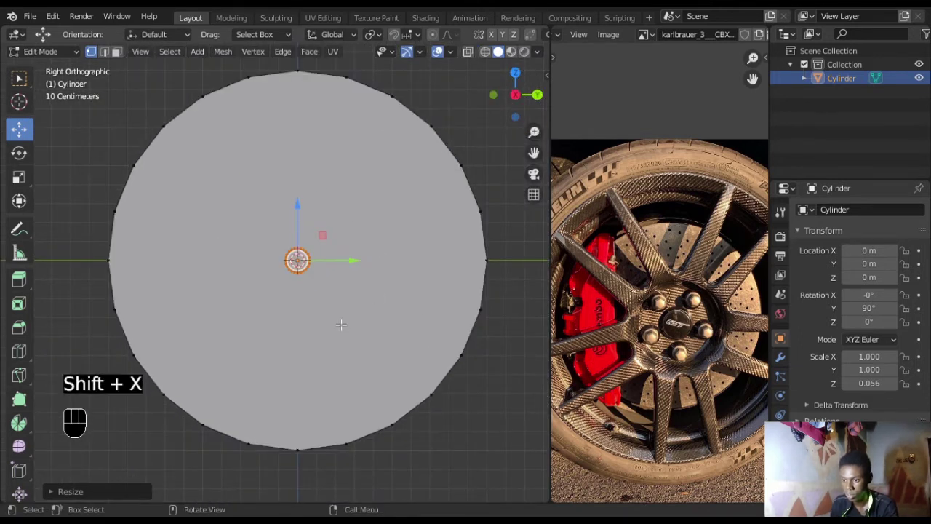
{"action": "key", "text": "ctrl+z"}
{"action": "key", "text": "ctrl+shift+z"}
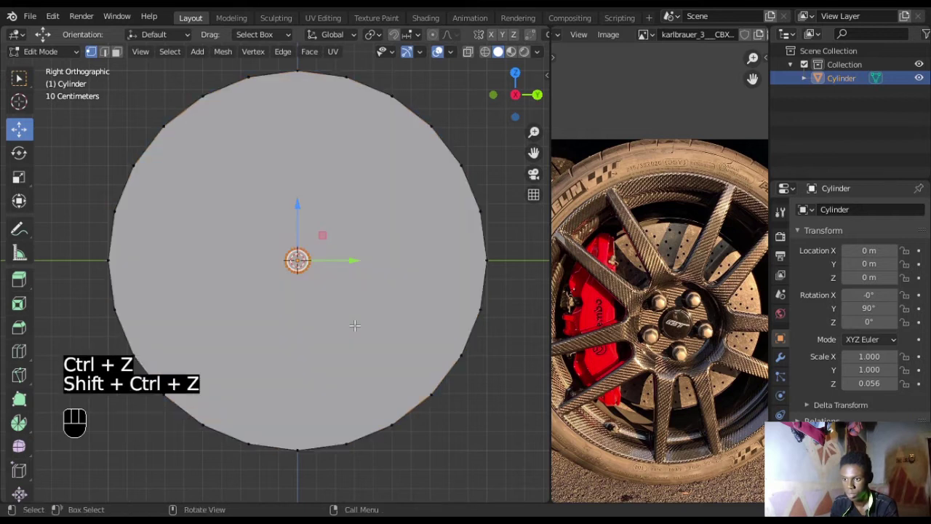
Scale the centre rod down further with the X axis locked, to roughly the width of a brake disc drill hole
{"action": "scroll", "coordinate": [354, 325], "scroll_direction": "down", "scroll_amount": 3}
{"action": "middle_click_drag", "start_coordinate": [354, 325], "coordinate": [365, 297]}
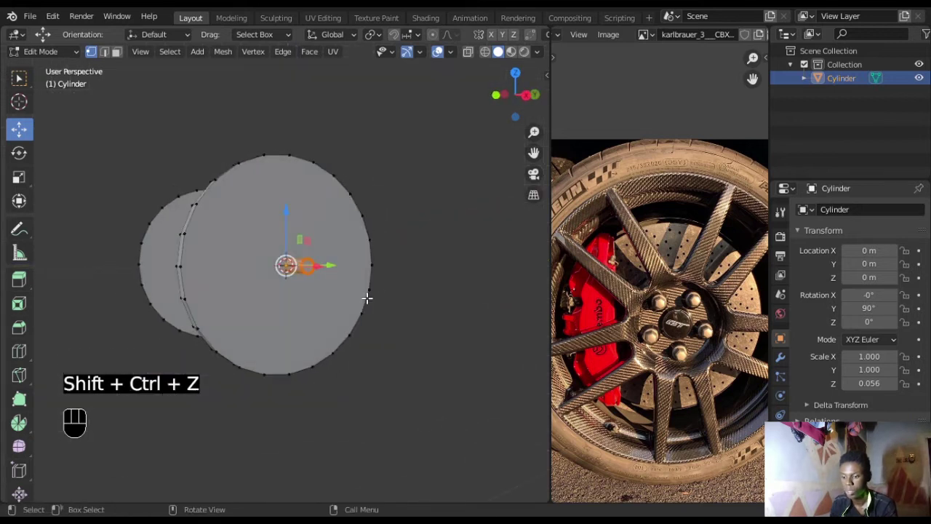
{"action": "key", "text": "KP_3"}
{"action": "scroll", "coordinate": [366, 297], "scroll_direction": "up", "scroll_amount": 4}
{"action": "key", "text": "s"}
{"action": "key", "text": "shift+x"}
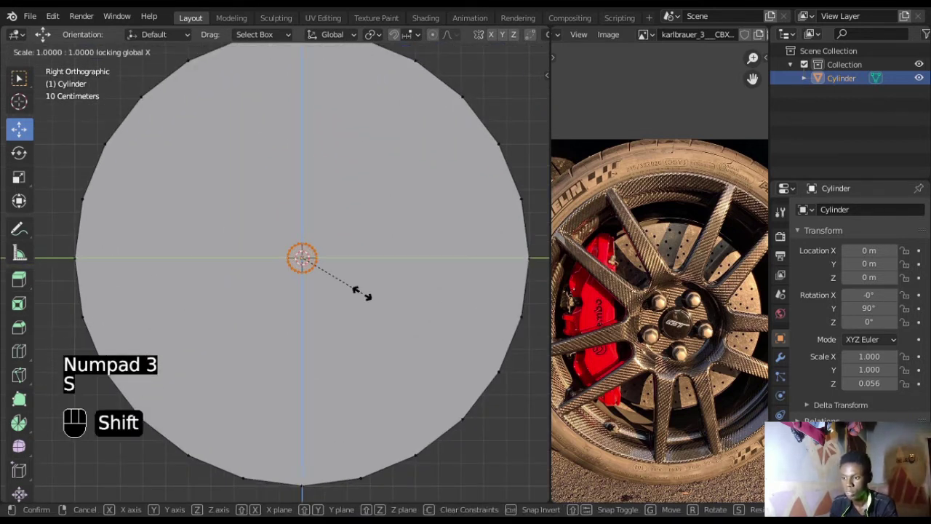
{"action": "left_click", "coordinate": [316, 266]}
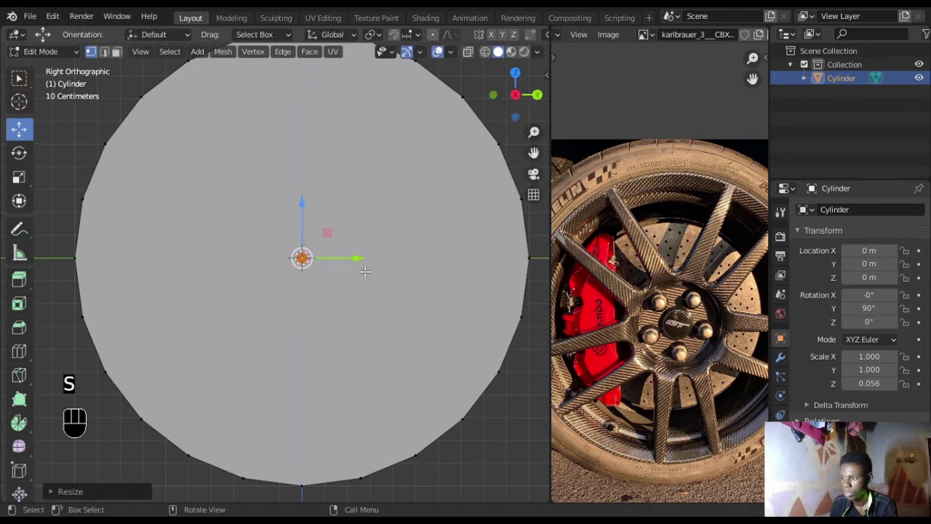
Move the thin rod close to the disc's rim, about 0.8 m along negative Y and 0.4 m up in Z
{"action": "scroll", "coordinate": [679, 236], "scroll_direction": "up", "scroll_amount": 5}
{"action": "scroll", "coordinate": [664, 226], "scroll_direction": "down", "scroll_amount": 3}
{"action": "scroll", "coordinate": [389, 271], "scroll_direction": "down", "scroll_amount": 2}
{"action": "key", "text": "g"}
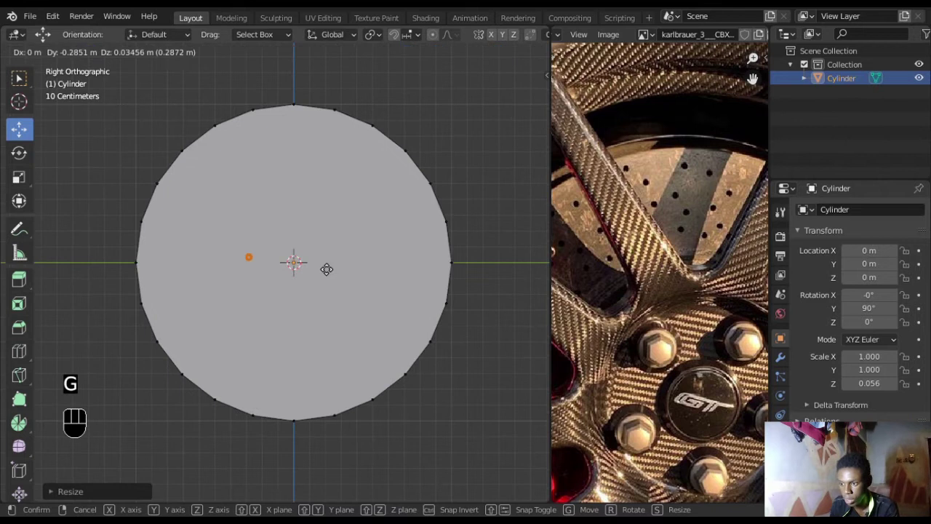
{"action": "key", "text": "shift"}
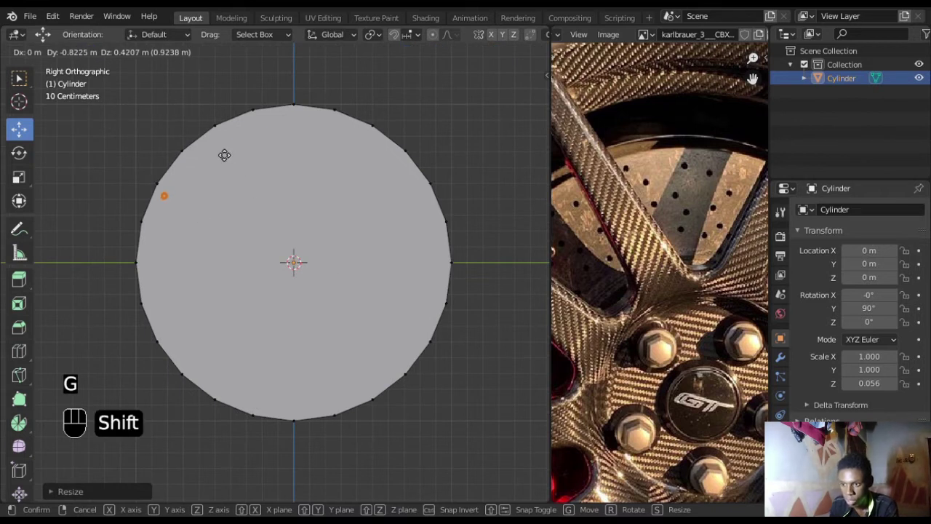
{"action": "left_click", "coordinate": [267, 215]}
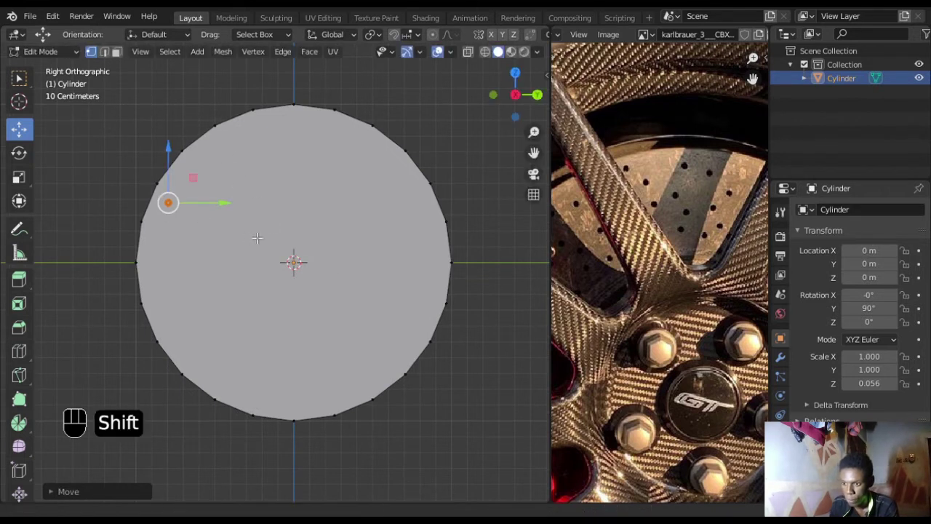
Fine-tune the thin rod's overall size near the rim with two uniform scalings
{"action": "middle_click_drag", "start_coordinate": [272, 222], "coordinate": [298, 260], "text": "shift"}
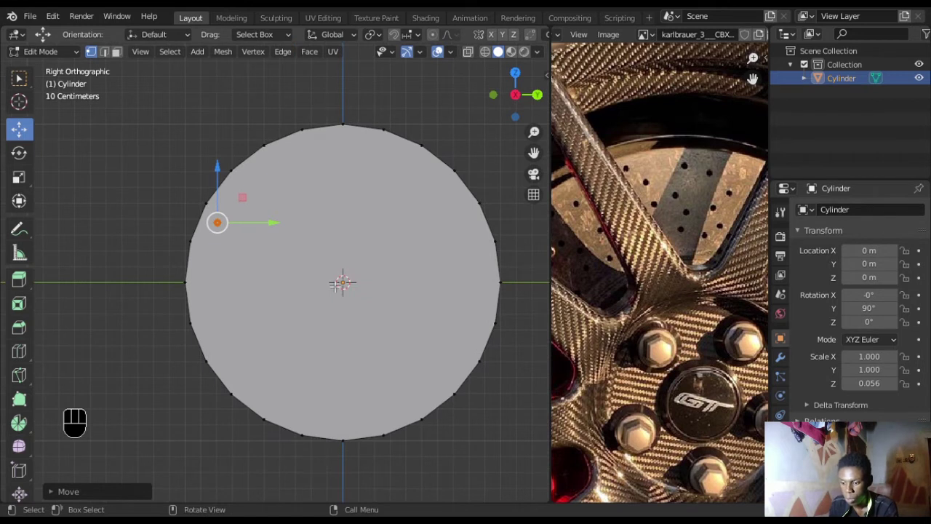
{"action": "key", "text": "s"}
{"action": "key", "text": "shift"}
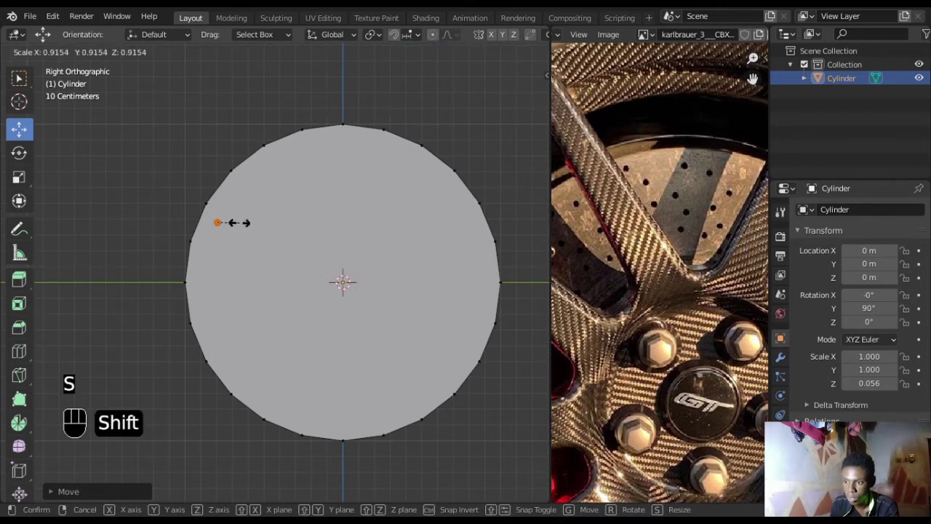
{"action": "left_click", "coordinate": [218, 224]}
{"action": "key", "text": "s"}
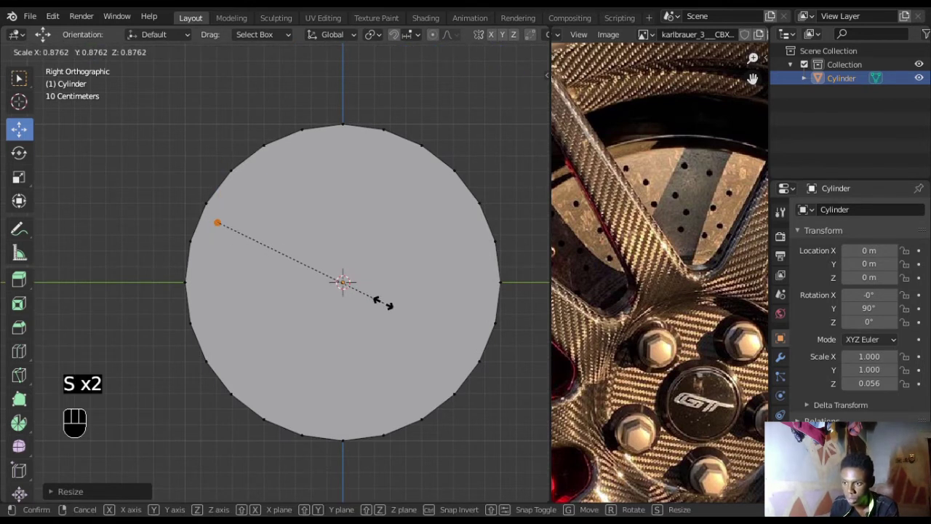
{"action": "key", "text": "shift"}
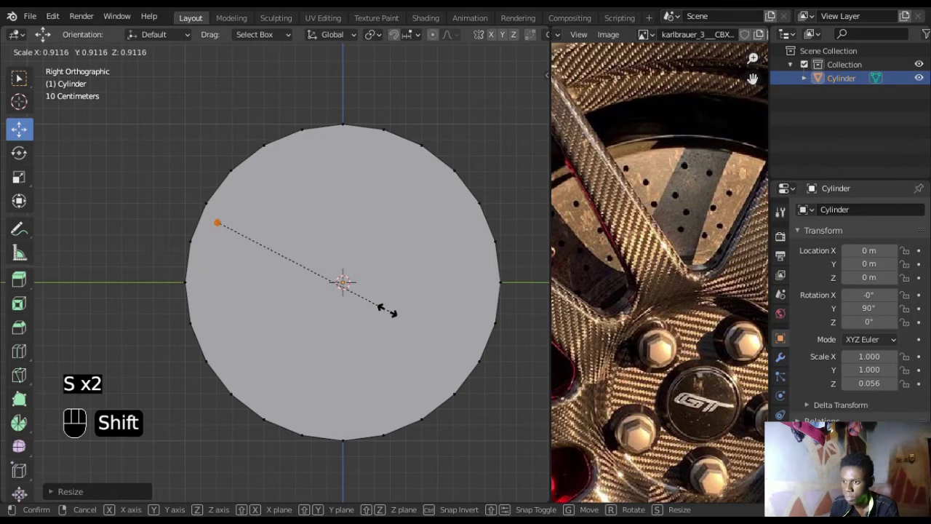
{"action": "left_click", "coordinate": [416, 351]}
Inspect the rod from an angle in Object Mode and rescale it uniformly in Edit Mode
{"action": "middle_click_drag", "start_coordinate": [416, 352], "coordinate": [306, 311]}
{"action": "key", "text": "Tab"}
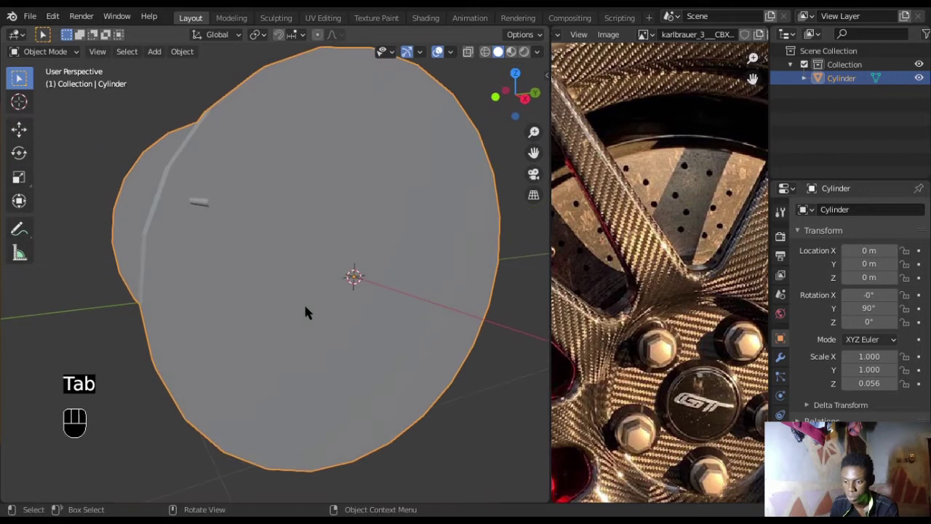
{"action": "key", "text": "KP_3"}
{"action": "key", "text": "Tab"}
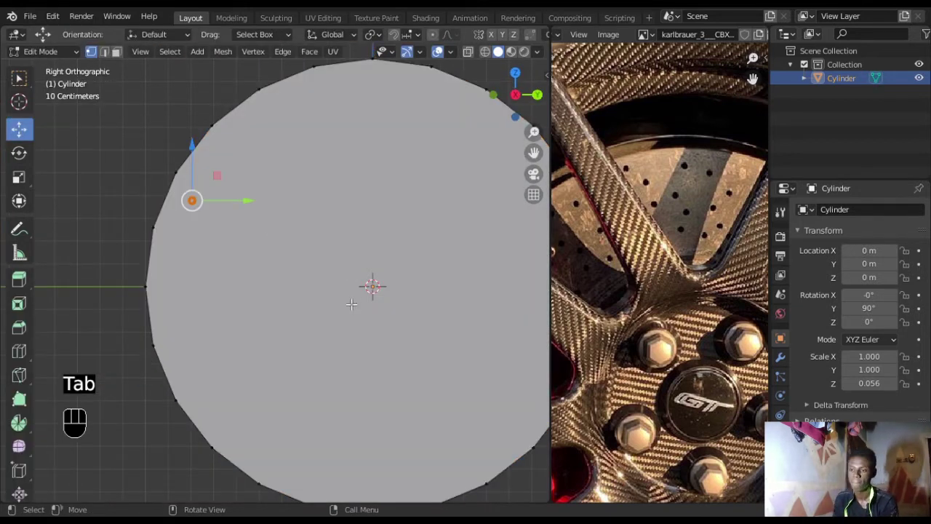
{"action": "key", "text": "s"}
{"action": "left_click", "coordinate": [294, 273]}
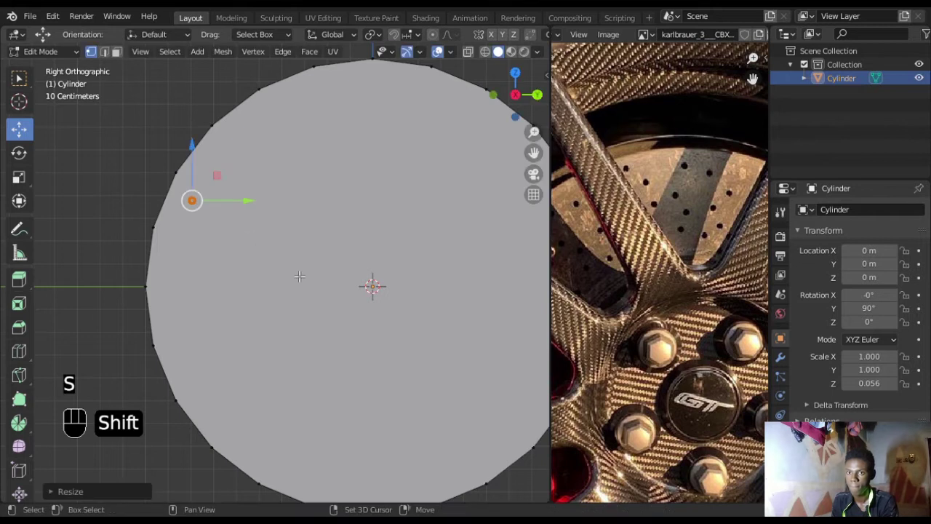
Select the disc's front cap face and try to inset it
{"action": "scroll", "coordinate": [647, 245], "scroll_direction": "down", "scroll_amount": 1}
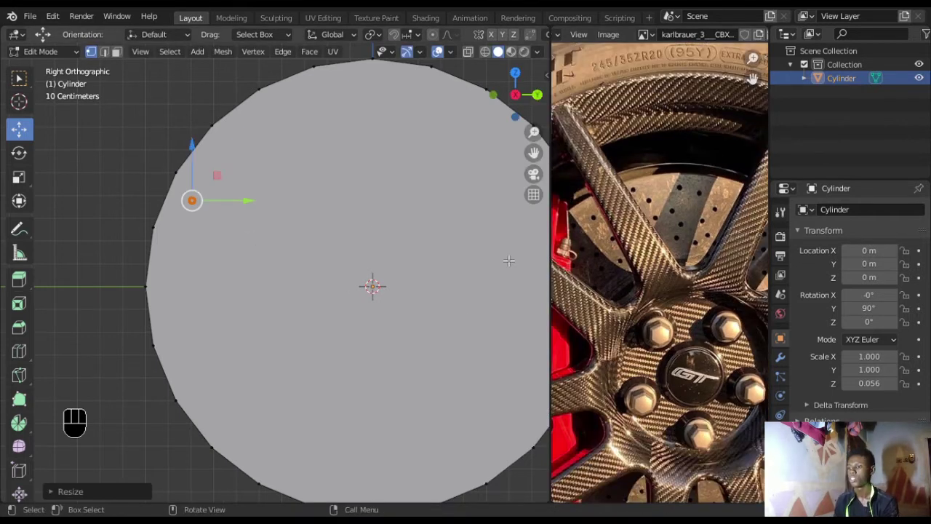
{"action": "scroll", "coordinate": [370, 235], "scroll_direction": "down", "scroll_amount": 4}
{"action": "middle_click_drag", "start_coordinate": [370, 235], "coordinate": [298, 227]}
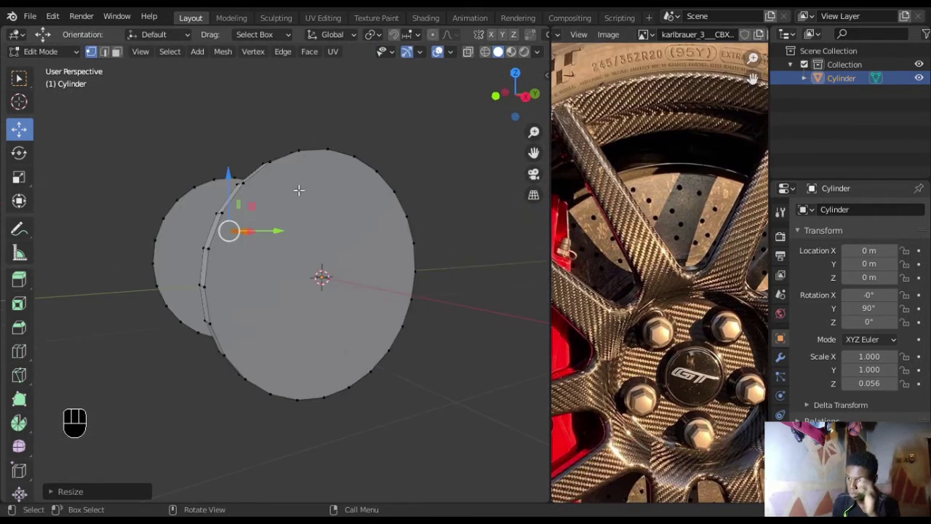
{"action": "key", "text": "a"}
{"action": "scroll", "coordinate": [368, 264], "scroll_direction": "down", "scroll_amount": 3}
{"action": "middle_click_drag", "start_coordinate": [368, 264], "coordinate": [338, 291]}
{"action": "scroll", "coordinate": [352, 245], "scroll_direction": "up", "scroll_amount": 3}
{"action": "scroll", "coordinate": [352, 245], "scroll_direction": "down", "scroll_amount": 2}
{"action": "key", "text": "i"}
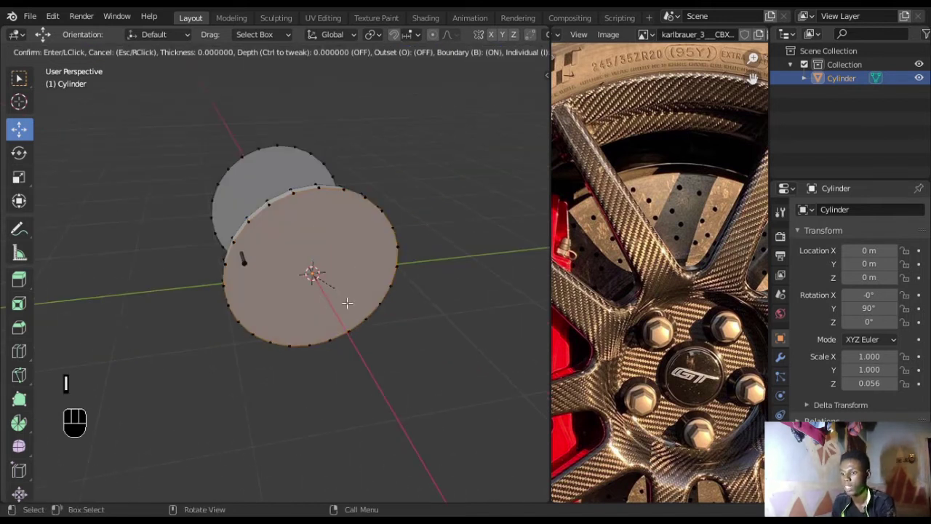
{"action": "right_click", "coordinate": [424, 321]}
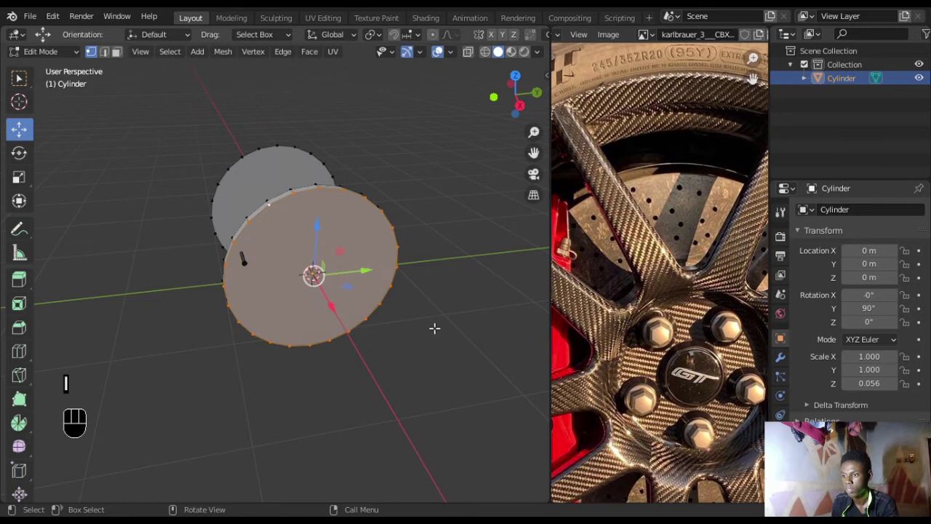
Inset the disc's front cap face by about 0.57 m and fine-tune the inner face's size with two uniform scalings
{"action": "key", "text": "i"}
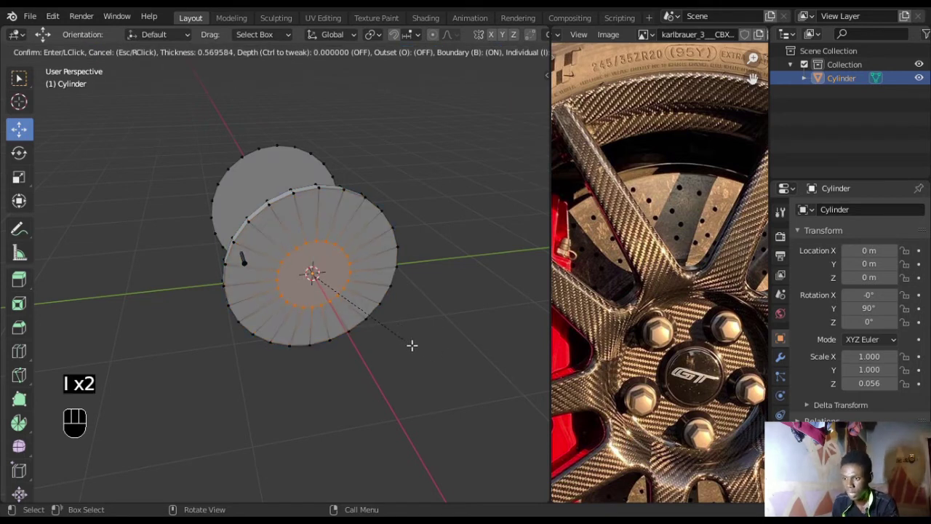
{"action": "left_click", "coordinate": [413, 346]}
{"action": "middle_click_drag", "start_coordinate": [409, 349], "coordinate": [384, 342]}
{"action": "key", "text": "s"}
{"action": "left_click", "coordinate": [338, 293]}
{"action": "middle_click_drag", "start_coordinate": [338, 293], "coordinate": [393, 335]}
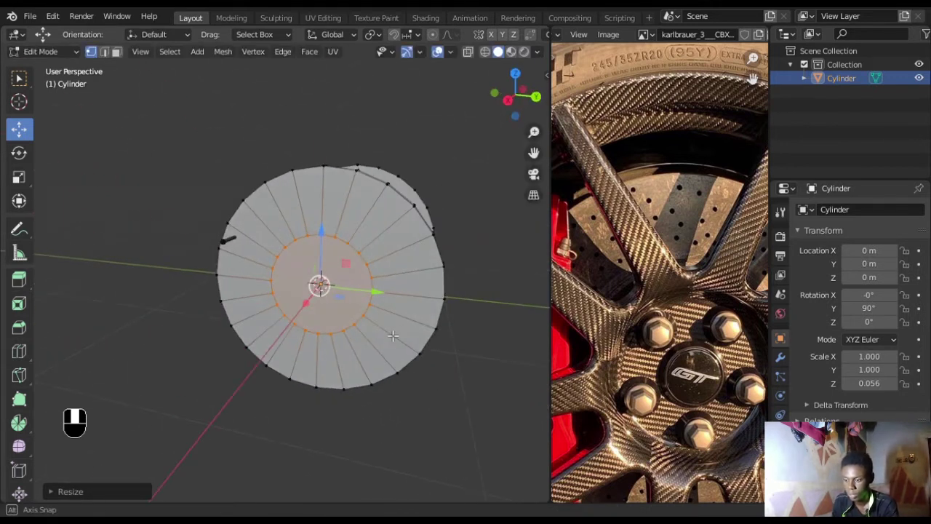
{"action": "key", "text": "s"}
{"action": "left_click", "coordinate": [360, 320]}
Separate the thin rod near the rim into its own object and enter Edit Mode on it
{"action": "middle_click_drag", "start_coordinate": [387, 336], "coordinate": [338, 254]}
{"action": "left_click", "coordinate": [233, 243]}
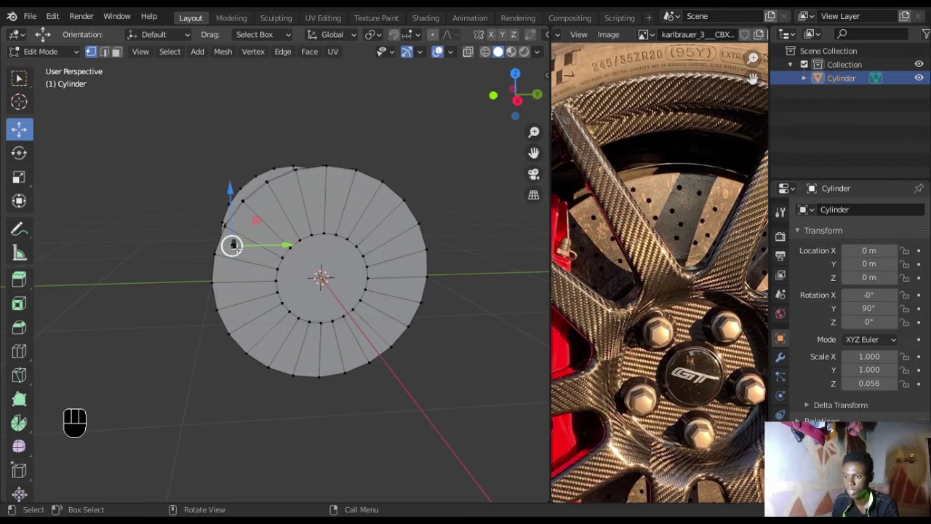
{"action": "key", "text": "l"}
{"action": "key", "text": "p"}
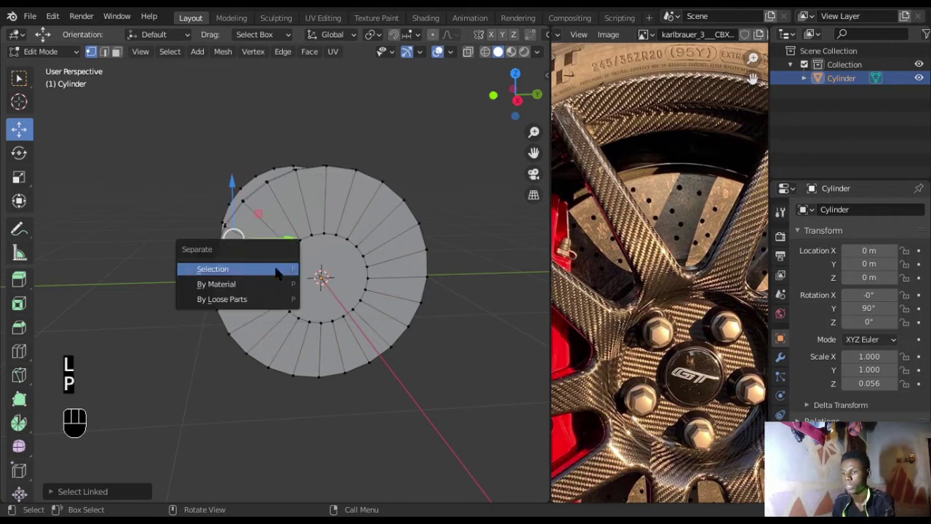
{"action": "left_click", "coordinate": [278, 269]}
{"action": "key", "text": "Tab"}
{"action": "left_click", "coordinate": [231, 245]}
{"action": "key", "text": "Tab"}
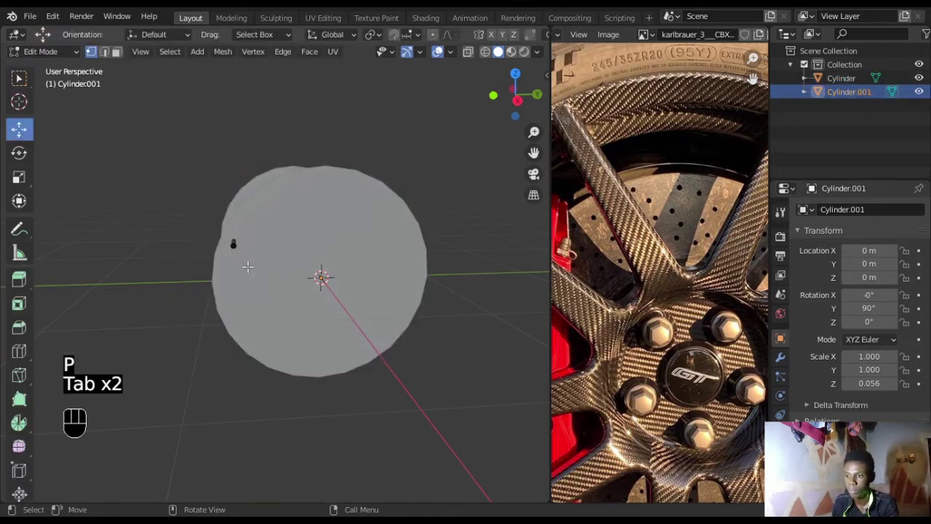
Move the separated rod's mesh from the rim toward the disc's centre in the right orthographic view
{"action": "key", "text": "KP_1"}
{"action": "key", "text": "KP_3"}
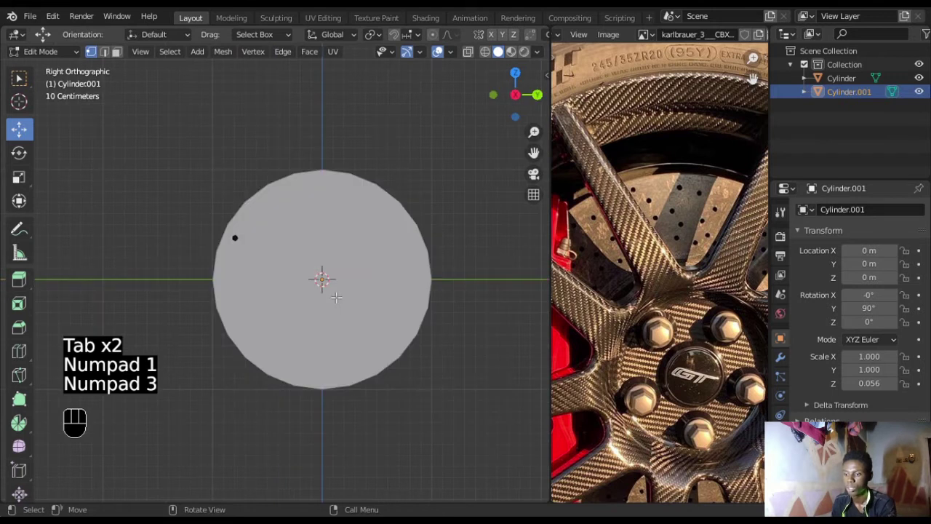
{"action": "middle_click_drag", "start_coordinate": [334, 284], "coordinate": [300, 269], "text": "shift"}
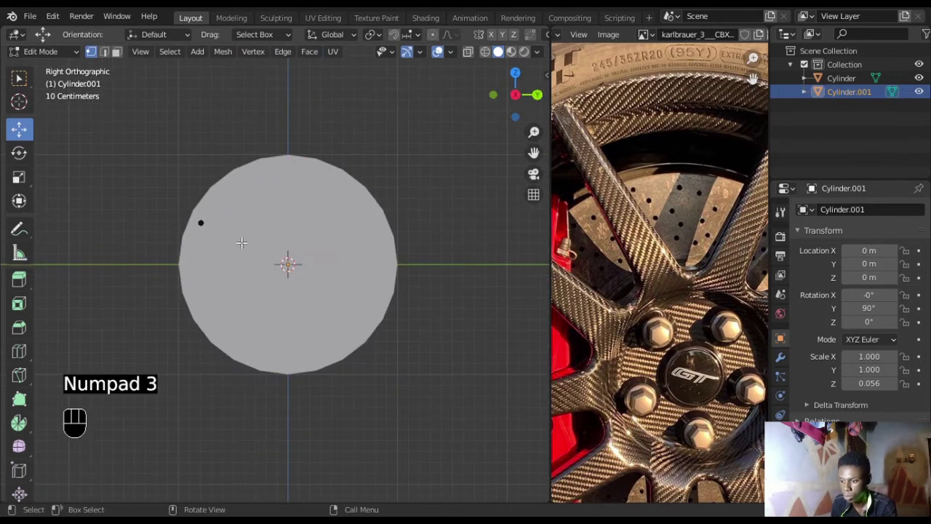
{"action": "key", "text": "Tab"}
{"action": "key", "text": "Tab"}
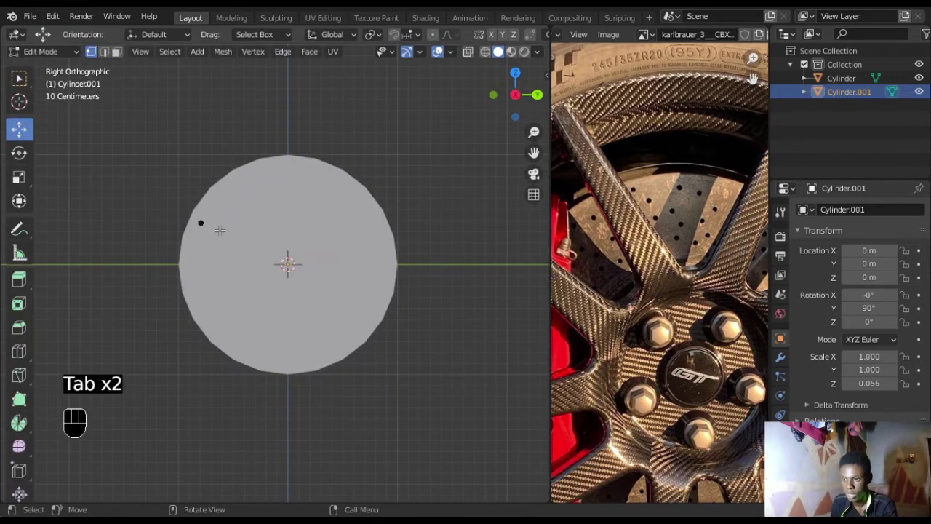
{"action": "key", "text": "a"}
{"action": "key", "text": "g"}
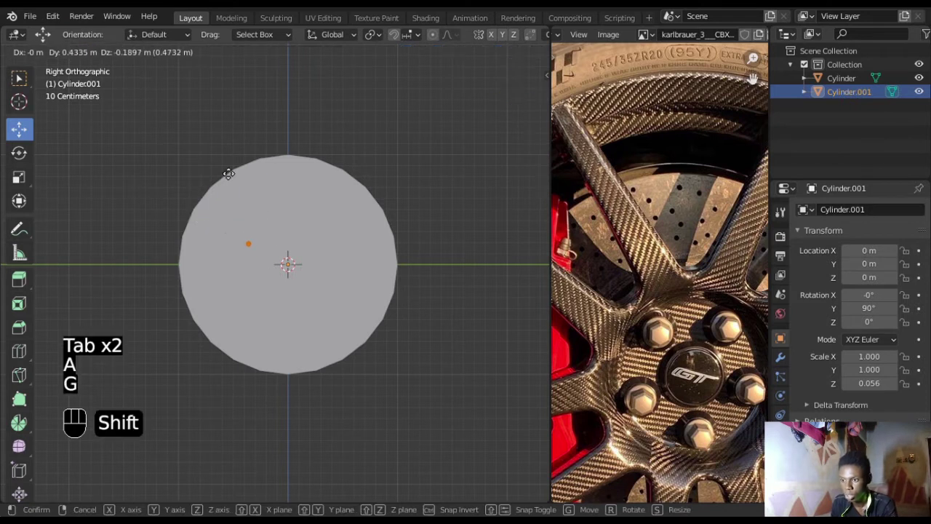
{"action": "left_click", "coordinate": [264, 75]}
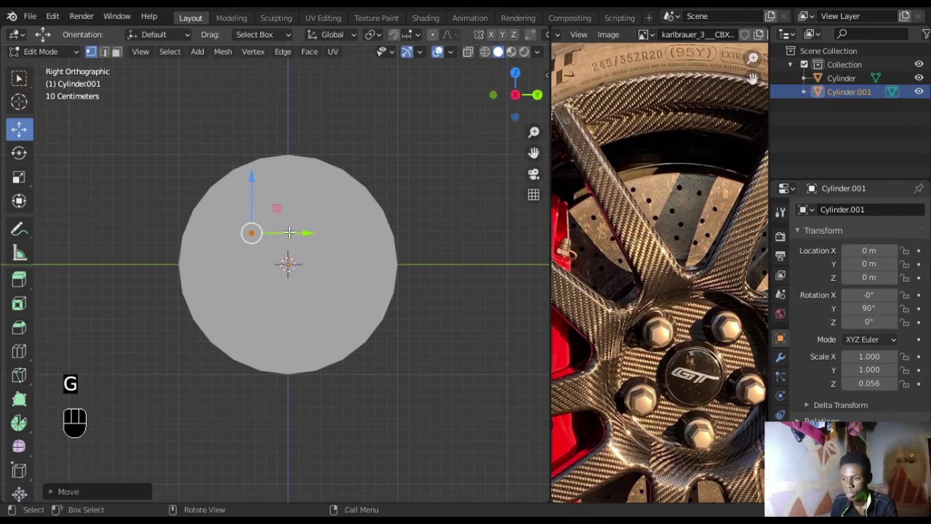
Undo the rod's move and its separation from the disc mesh
{"action": "key", "text": "ctrl+z"}
{"action": "key", "text": "ctrl+z"}
{"action": "key", "text": "ctrl+z"}
{"action": "key", "text": "ctrl+z"}
{"action": "key", "text": "ctrl+z"}
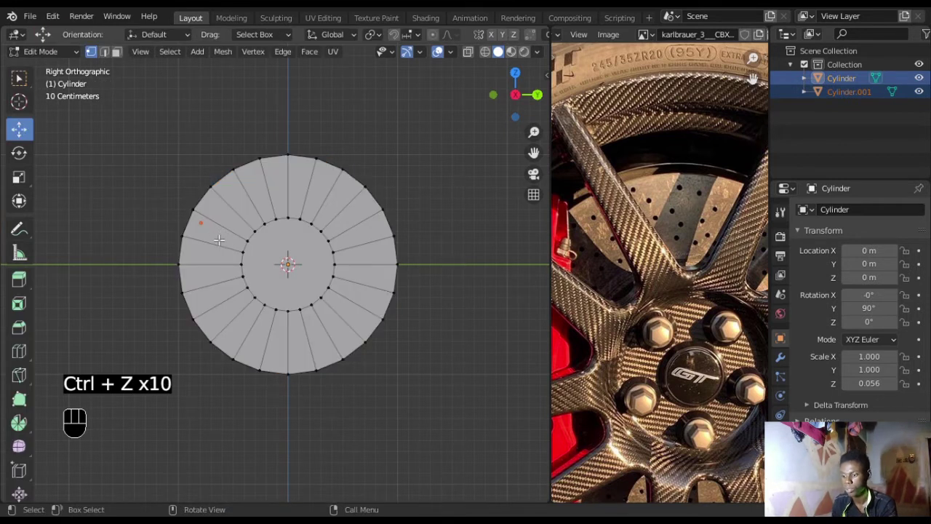
{"action": "key", "text": "g"}
{"action": "middle_click_drag", "start_coordinate": [247, 250], "coordinate": [318, 289]}
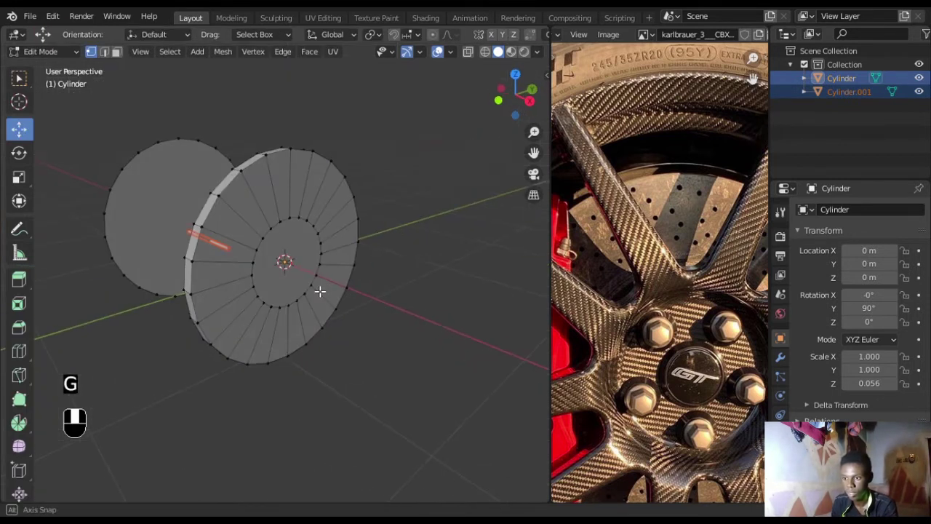
{"action": "key", "text": "ctrl+z"}
{"action": "key", "text": "ctrl+z"}
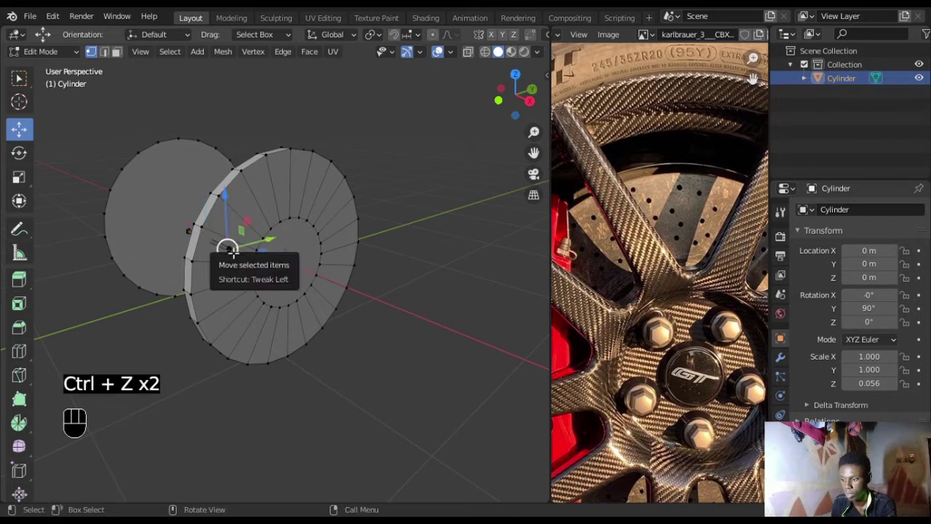
Select the whole linked rod and move it in the right view to just outside the inset ring, above and left of centre
{"action": "key", "text": "l"}
{"action": "middle_click_drag", "start_coordinate": [255, 264], "coordinate": [222, 264]}
{"action": "key", "text": "KP_3"}
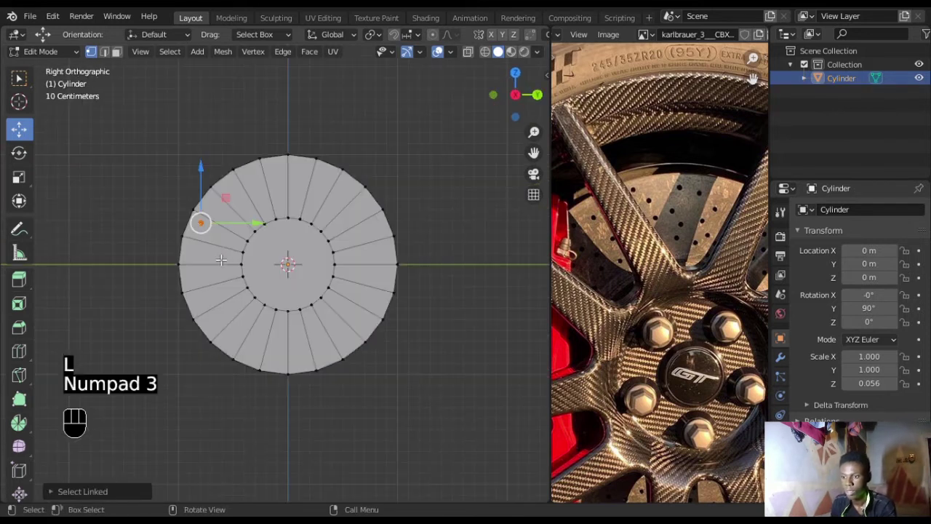
{"action": "key", "text": "g"}
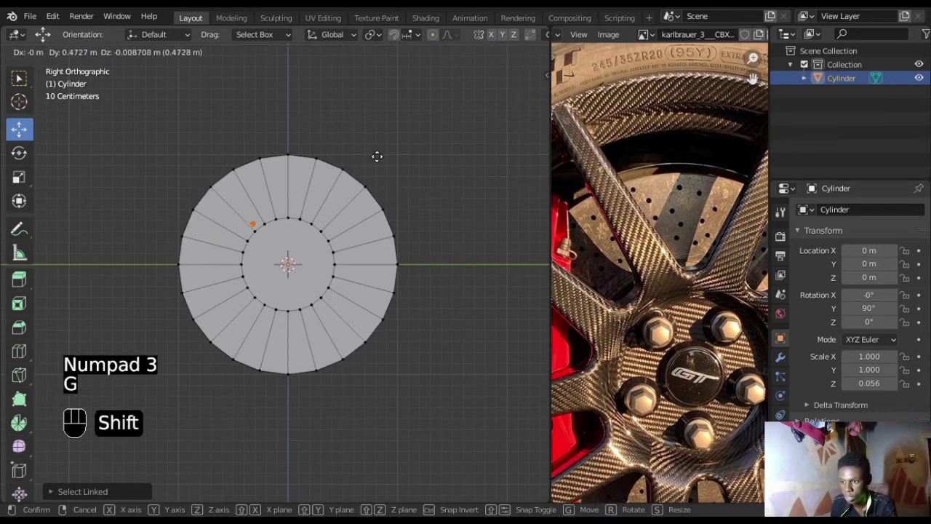
{"action": "left_click", "coordinate": [514, 78]}
{"action": "scroll", "coordinate": [343, 251], "scroll_direction": "up", "scroll_amount": 5}
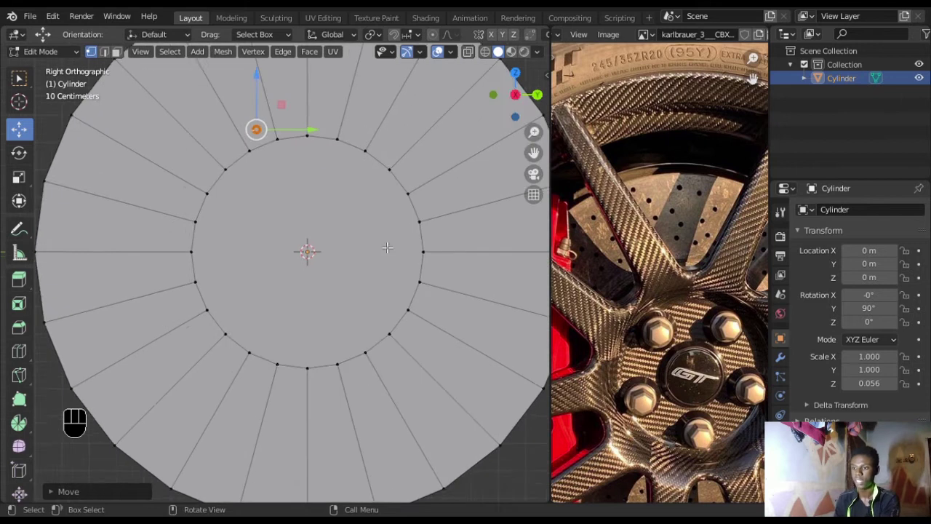
{"action": "scroll", "coordinate": [336, 259], "scroll_direction": "down", "scroll_amount": 1}
{"action": "scroll", "coordinate": [336, 259], "scroll_direction": "down", "scroll_amount": 1}
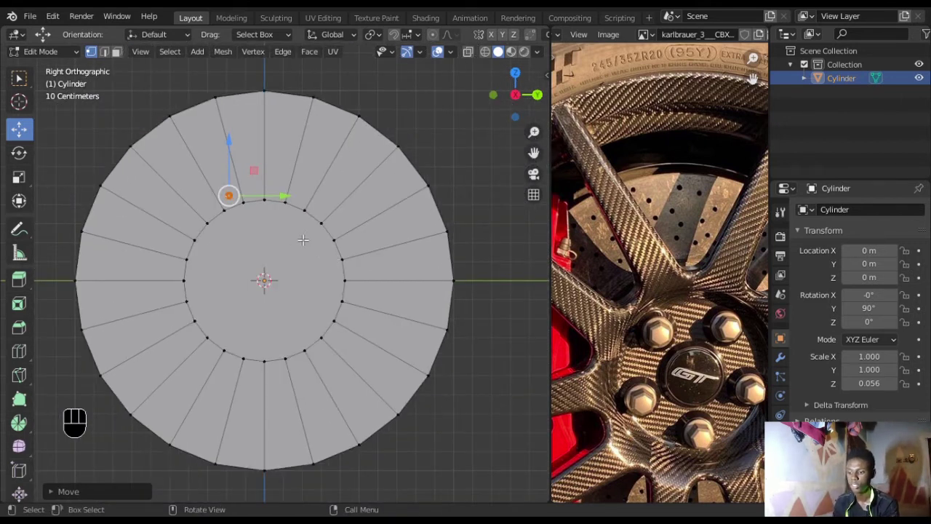
{"action": "scroll", "coordinate": [21, 360], "scroll_direction": "down", "scroll_amount": 2}
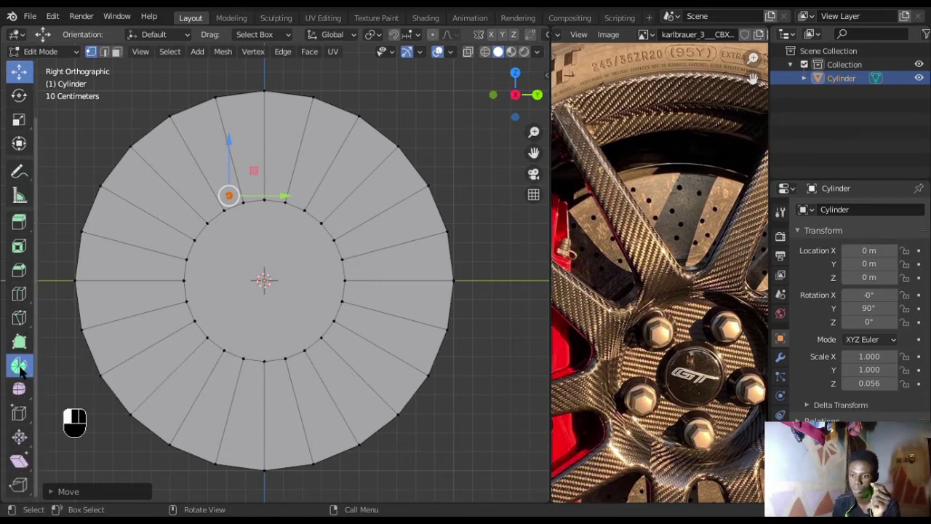
Spin-duplicate the rod around the disc's centre in the right view with 12 steps, sweeping about 333°
{"action": "left_click", "coordinate": [20, 367]}
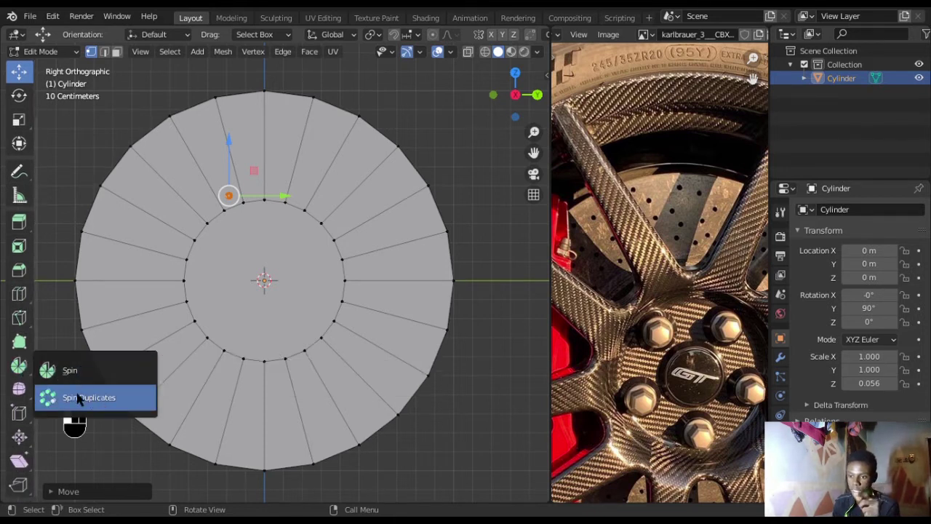
{"action": "left_click", "coordinate": [85, 399]}
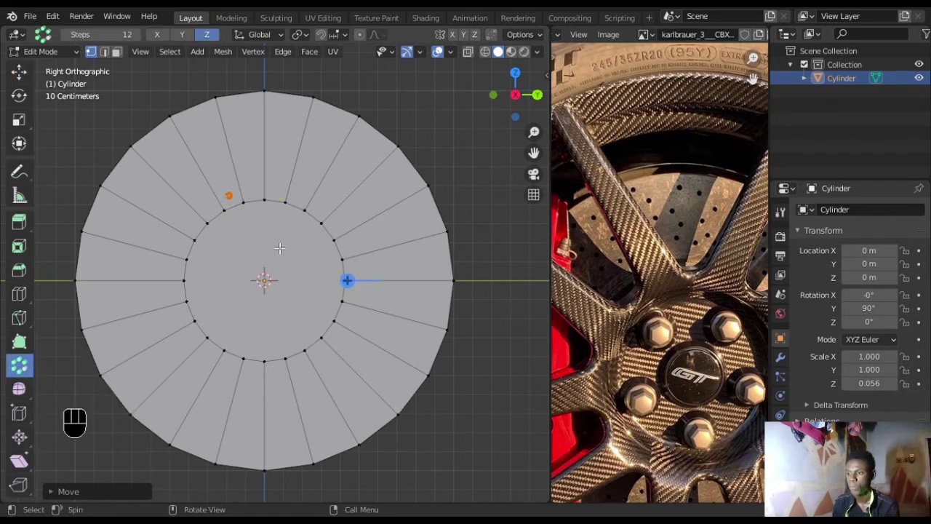
{"action": "scroll", "coordinate": [293, 266], "scroll_direction": "down", "scroll_amount": 4}
{"action": "middle_click_drag", "start_coordinate": [342, 283], "coordinate": [245, 341]}
{"action": "scroll", "coordinate": [245, 341], "scroll_direction": "up", "scroll_amount": 3}
{"action": "middle_click_drag", "start_coordinate": [291, 269], "coordinate": [301, 264]}
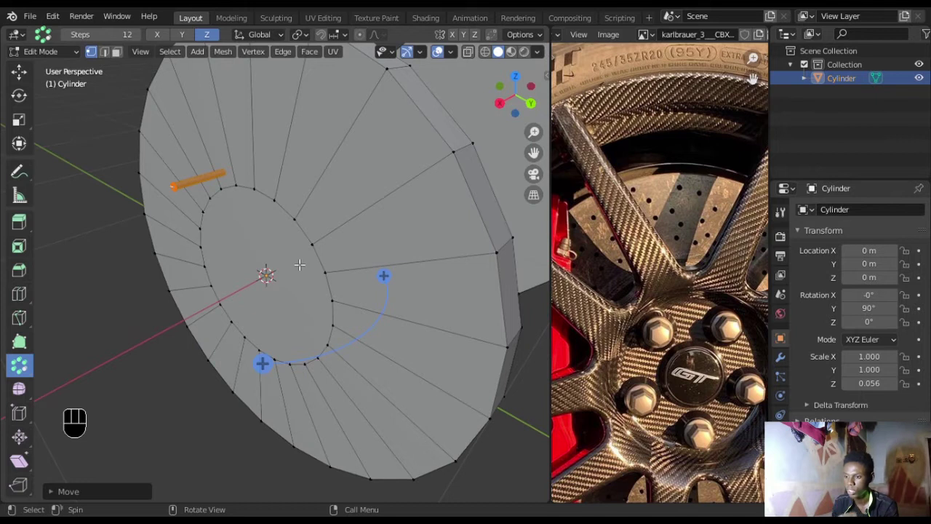
{"action": "scroll", "coordinate": [311, 270], "scroll_direction": "down", "scroll_amount": 3}
{"action": "middle_click_drag", "start_coordinate": [316, 229], "coordinate": [399, 304]}
{"action": "scroll", "coordinate": [320, 286], "scroll_direction": "up", "scroll_amount": 3}
{"action": "middle_click_drag", "start_coordinate": [320, 286], "coordinate": [346, 275]}
{"action": "key", "text": "KP_3"}
{"action": "scroll", "coordinate": [346, 266], "scroll_direction": "down", "scroll_amount": 1}
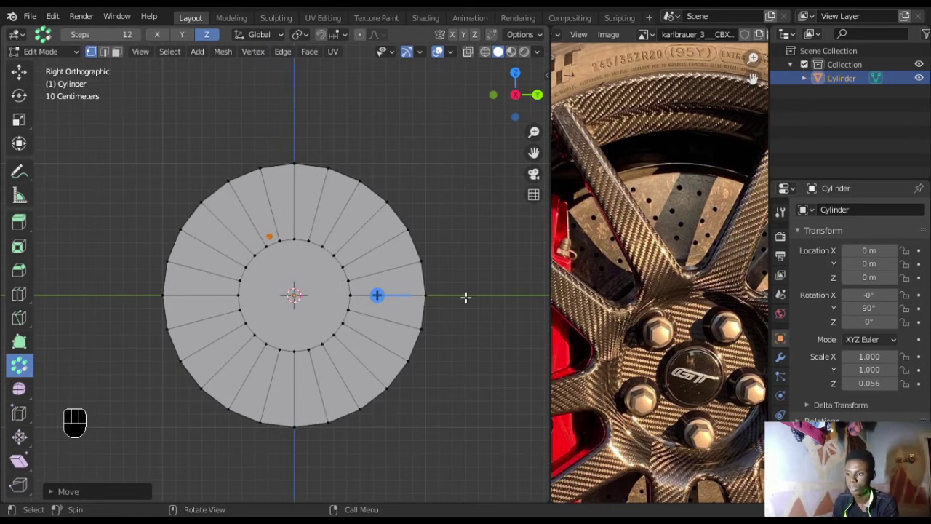
{"action": "left_click_drag", "start_coordinate": [390, 206], "coordinate": [329, 217]}
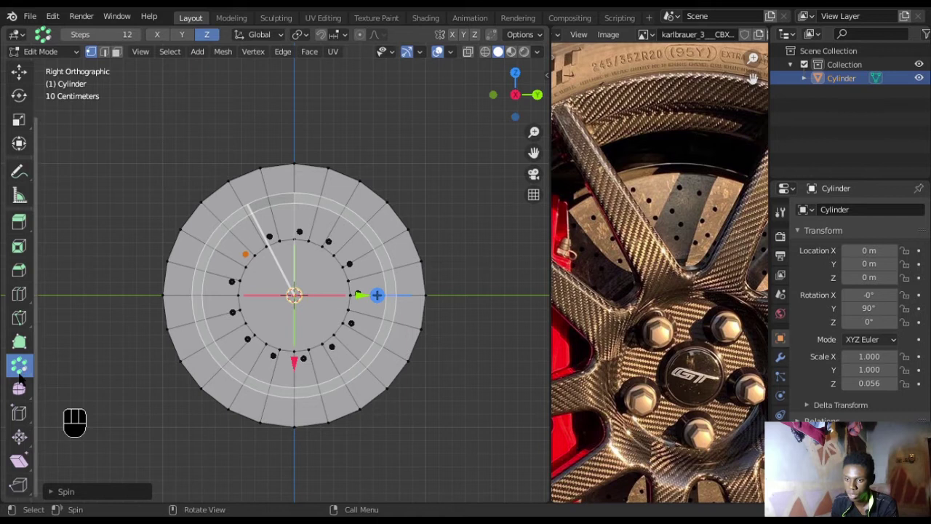
Set the spin angle of the rod duplicates to 360°
{"action": "left_click", "coordinate": [52, 494]}
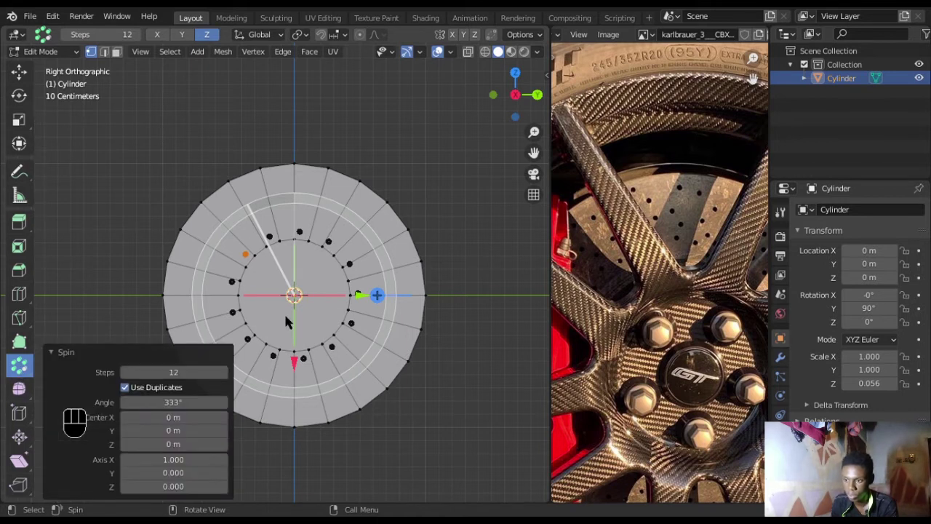
{"action": "left_click", "coordinate": [207, 402]}
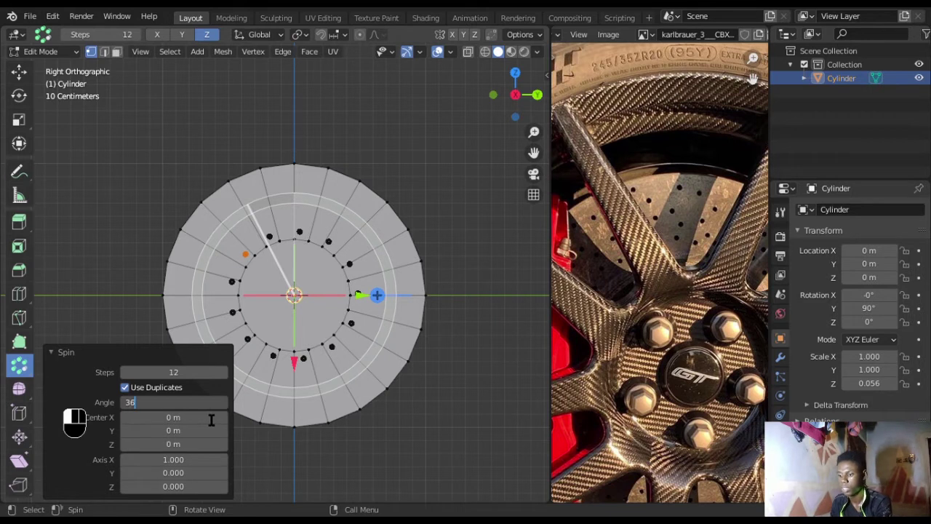
{"action": "type", "text": "360"}
{"action": "key", "text": "Return"}
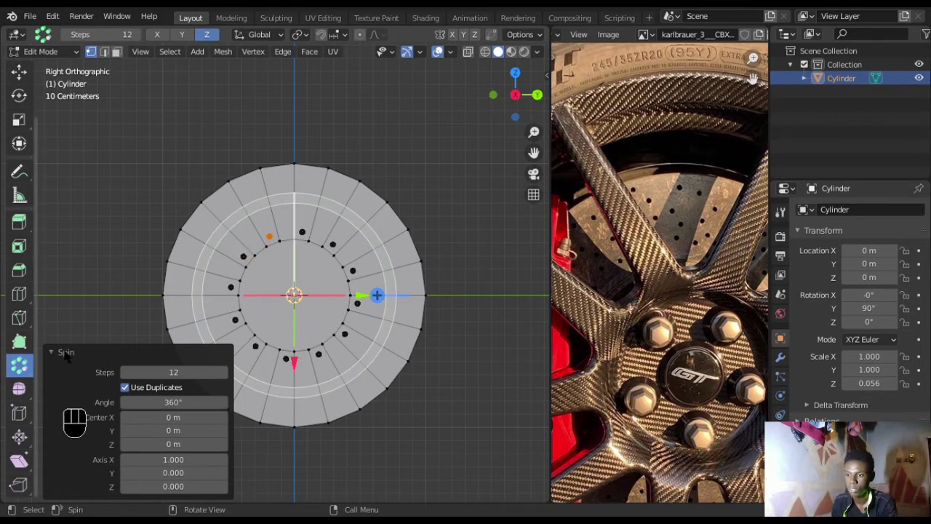
Increase the spin's number of steps to 16 for an evenly spaced ring of rods
{"action": "scroll", "coordinate": [490, 252], "scroll_direction": "up", "scroll_amount": 3}
{"action": "middle_click_drag", "start_coordinate": [422, 214], "coordinate": [378, 183], "text": "shift"}
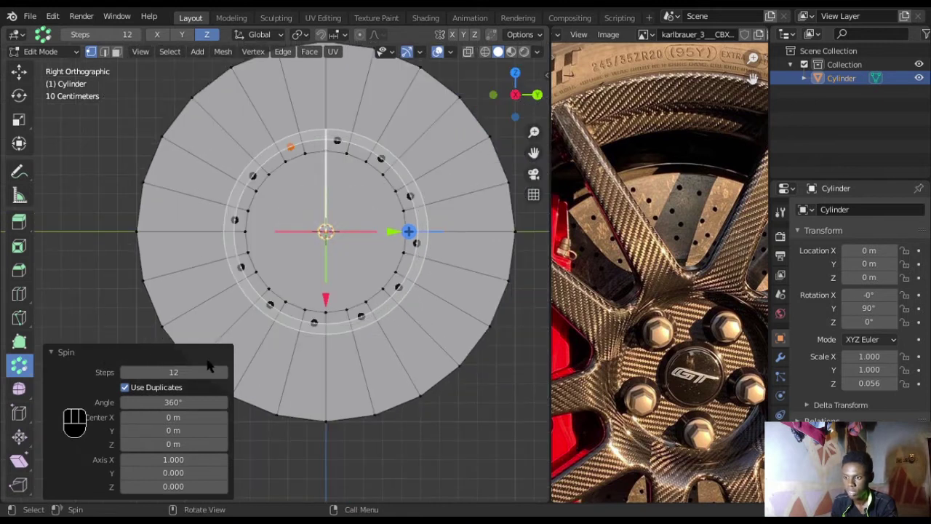
{"action": "left_click_drag", "start_coordinate": [184, 375], "coordinate": [261, 375]}
{"action": "left_click_drag", "start_coordinate": [173, 371], "coordinate": [137, 372], "text": "shift"}
{"action": "scroll", "coordinate": [707, 197], "scroll_direction": "up", "scroll_amount": 2}
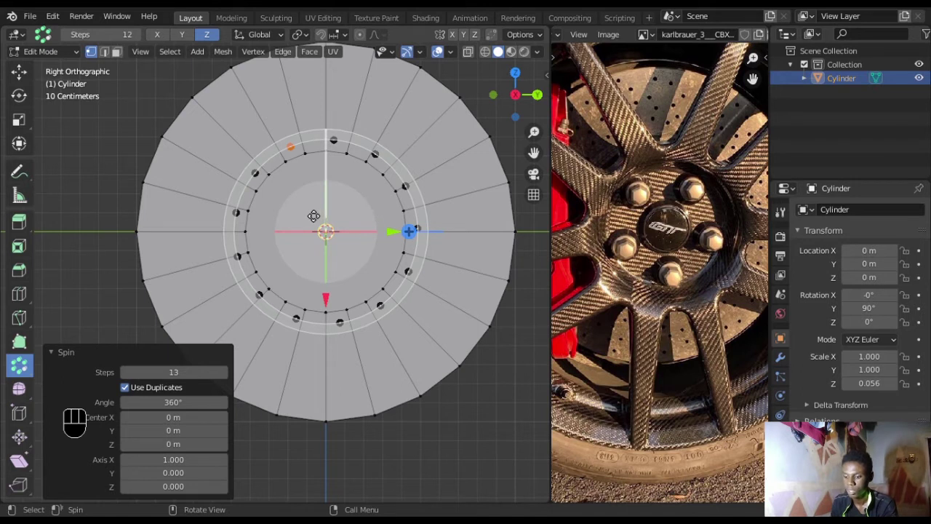
{"action": "left_click", "coordinate": [224, 372]}
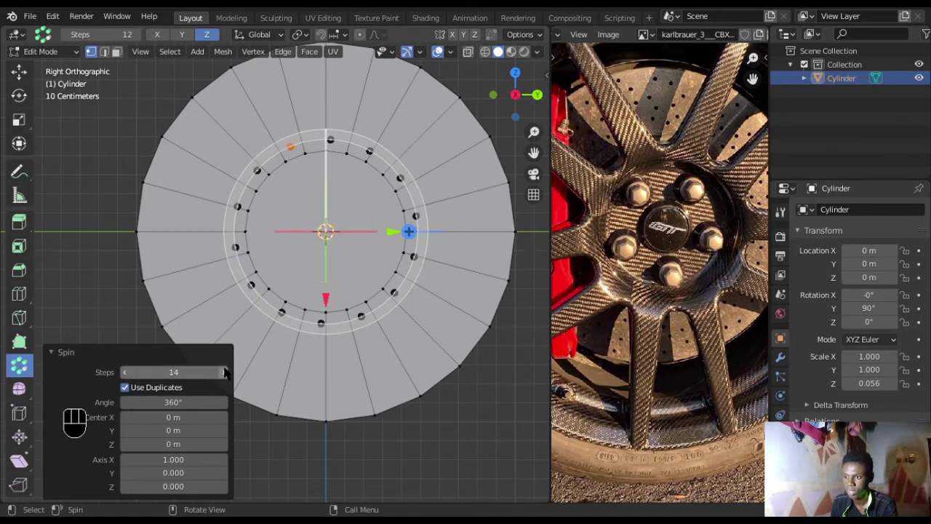
{"action": "left_click", "coordinate": [224, 371]}
{"action": "left_click", "coordinate": [224, 372]}
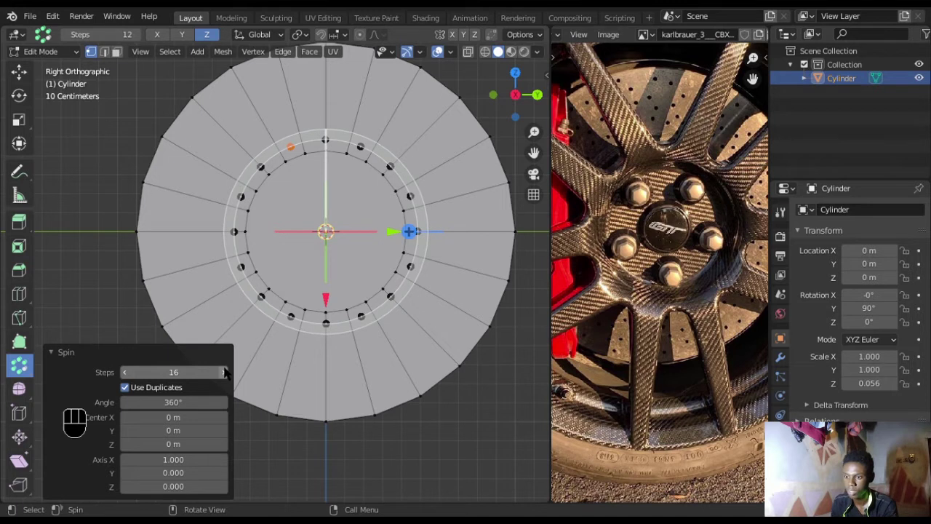
{"action": "left_click", "coordinate": [50, 352]}
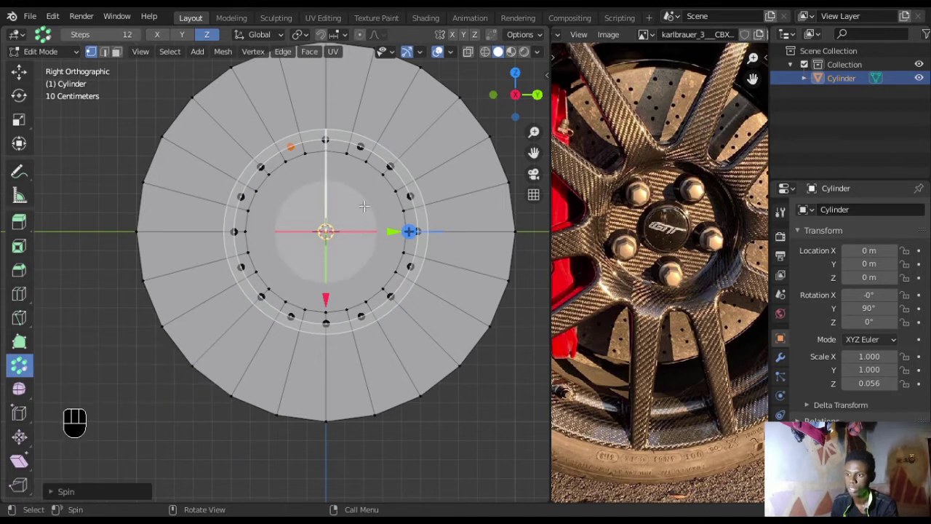
Switch to the Move tool, select the entire mesh and merge its overlapping vertices by distance
{"action": "left_click", "coordinate": [19, 71]}
{"action": "key", "text": "a"}
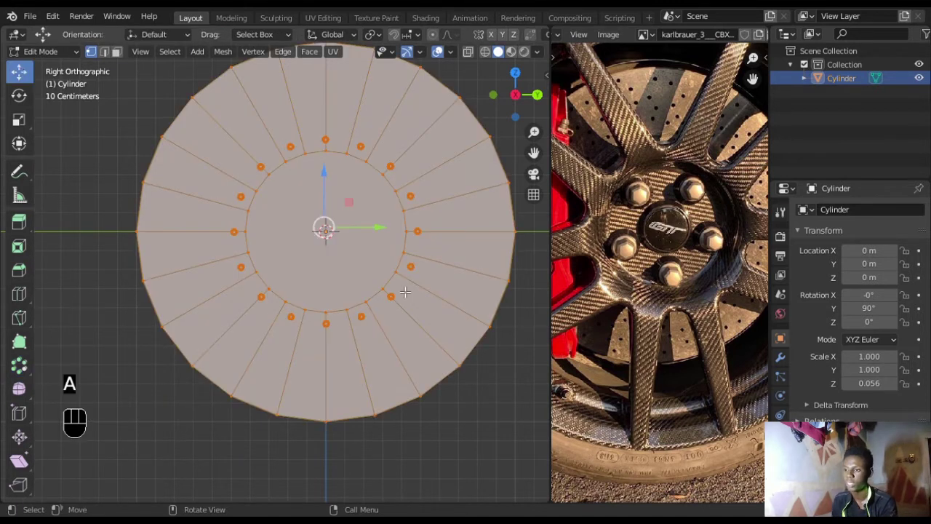
{"action": "key", "text": "F3"}
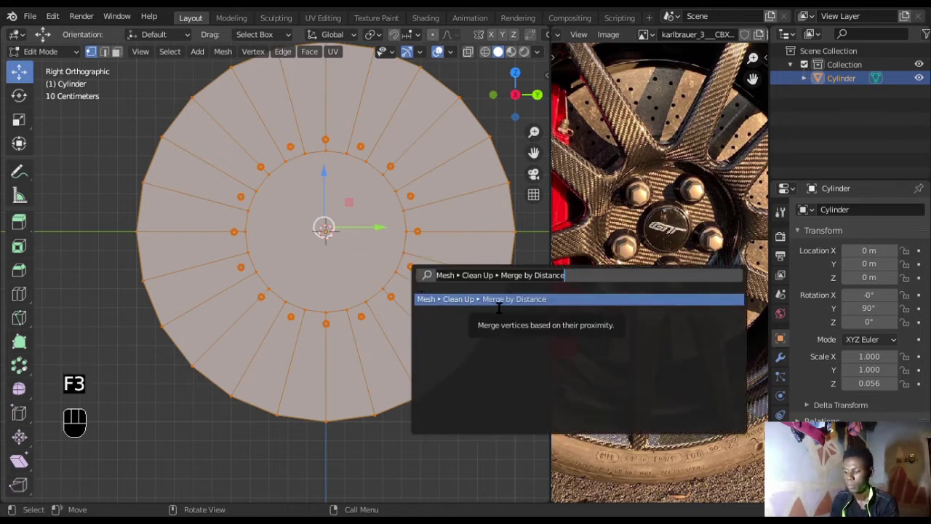
{"action": "type", "text": "merg"}
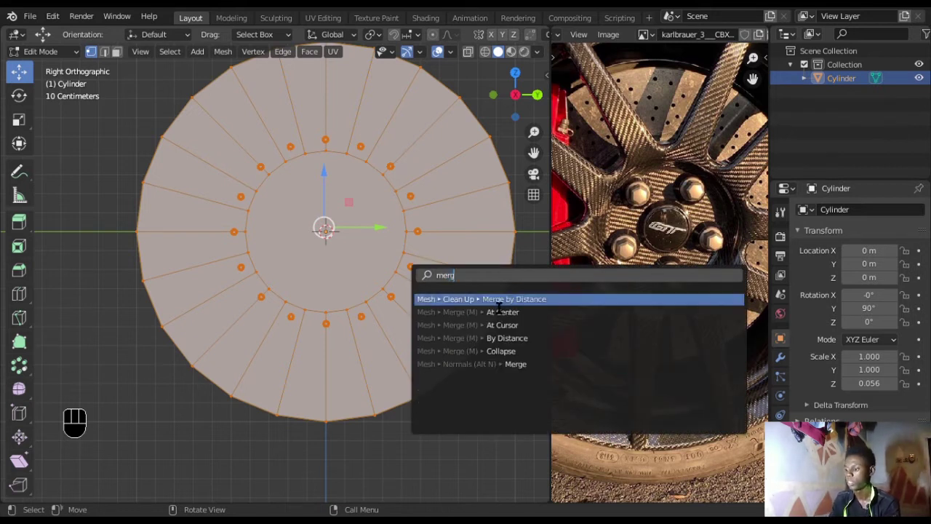
{"action": "left_click", "coordinate": [493, 299]}
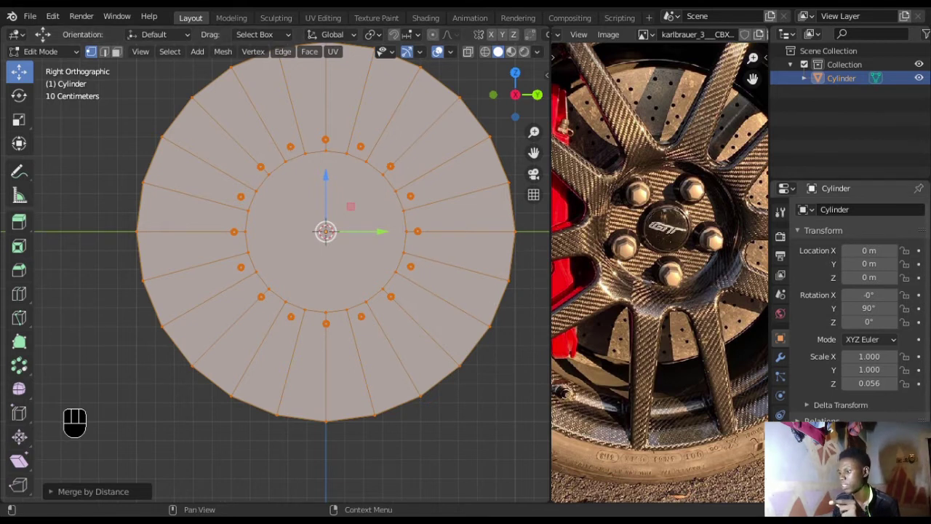
Select only the ring of thin rods by selecting both linked disc meshes and inverting the selection, then return to the right view
{"action": "scroll", "coordinate": [301, 166], "scroll_direction": "down", "scroll_amount": 1}
{"action": "middle_click_drag", "start_coordinate": [337, 166], "coordinate": [309, 198], "text": "shift"}
{"action": "scroll", "coordinate": [309, 198], "scroll_direction": "up", "scroll_amount": 1}
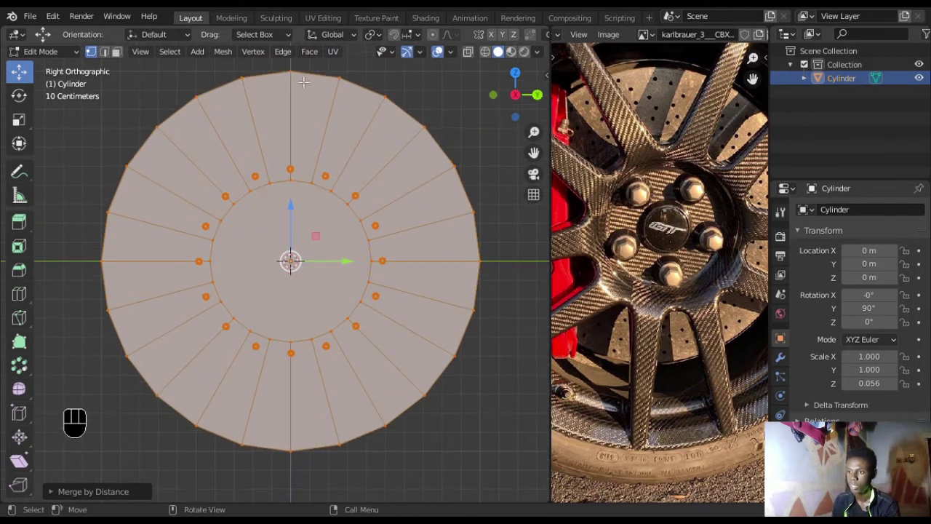
{"action": "key", "text": "alt+a"}
{"action": "key", "text": "l"}
{"action": "middle_click_drag", "start_coordinate": [298, 81], "coordinate": [275, 166]}
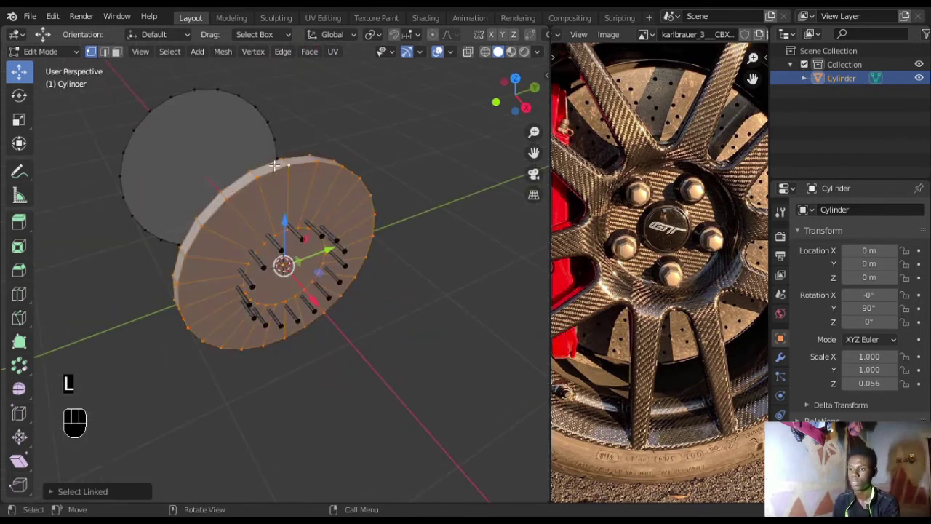
{"action": "key", "text": "l"}
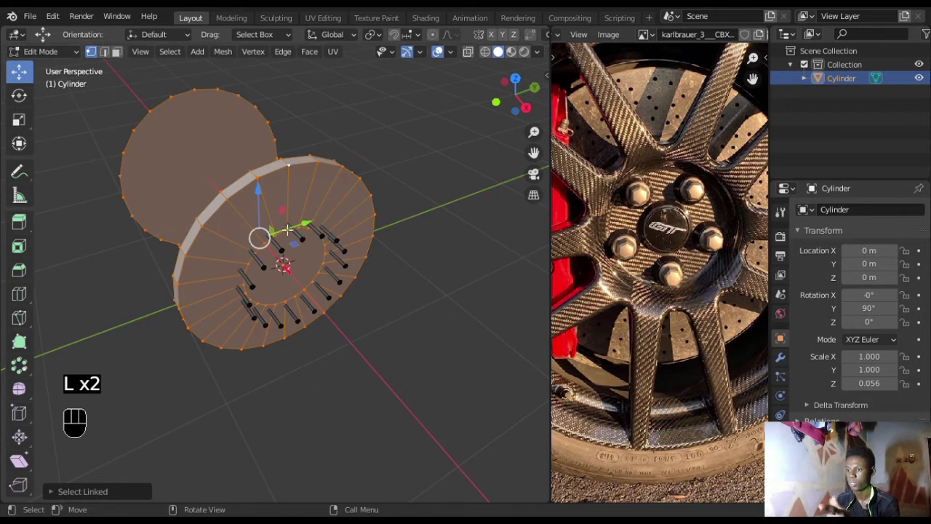
{"action": "middle_click_drag", "start_coordinate": [347, 339], "coordinate": [271, 311]}
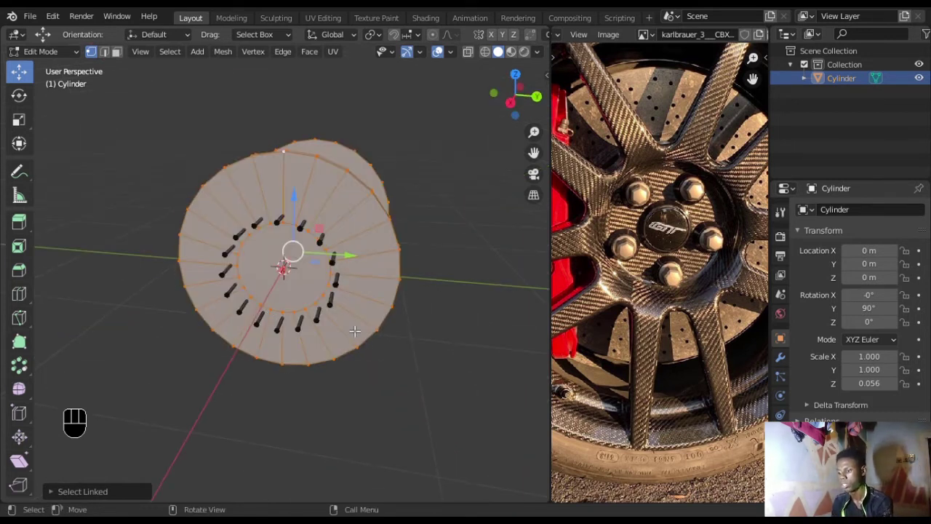
{"action": "key", "text": "ctrl+i"}
{"action": "key", "text": "KP_3"}
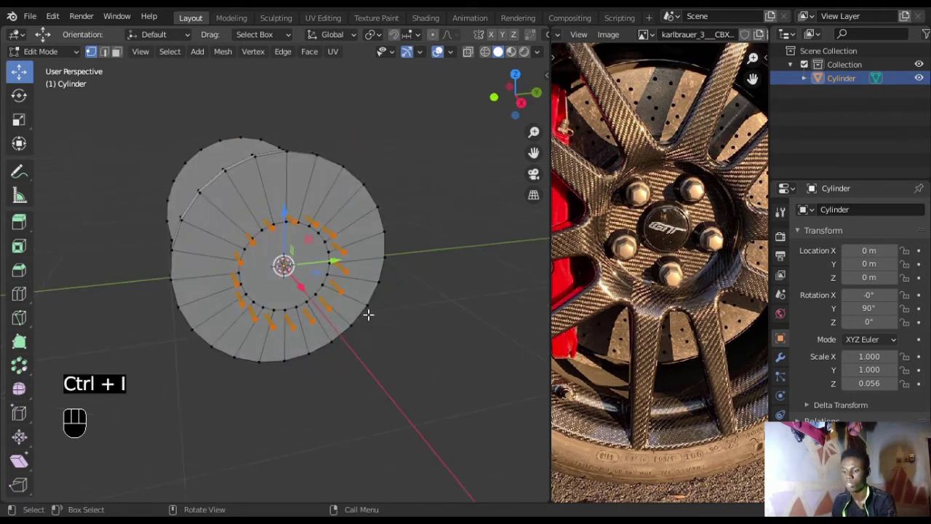
{"action": "scroll", "coordinate": [369, 302], "scroll_direction": "up", "scroll_amount": 3}
{"action": "middle_click_drag", "start_coordinate": [357, 307], "coordinate": [340, 297], "text": "shift"}
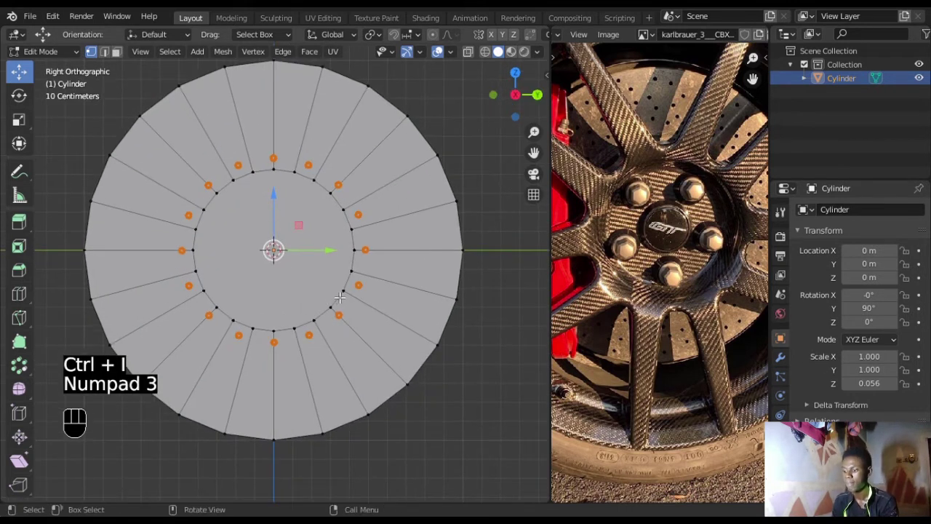
Set the pivot point to Individual Origins and shrink each rod of the ring slightly in place
{"action": "key", "text": "period"}
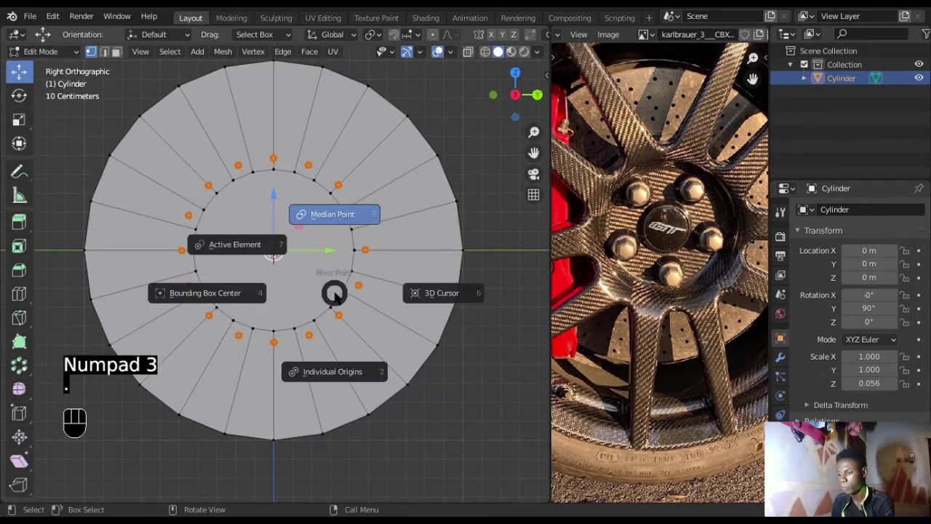
{"action": "left_click", "coordinate": [325, 367]}
{"action": "scroll", "coordinate": [341, 334], "scroll_direction": "up", "scroll_amount": 2}
{"action": "key", "text": "s"}
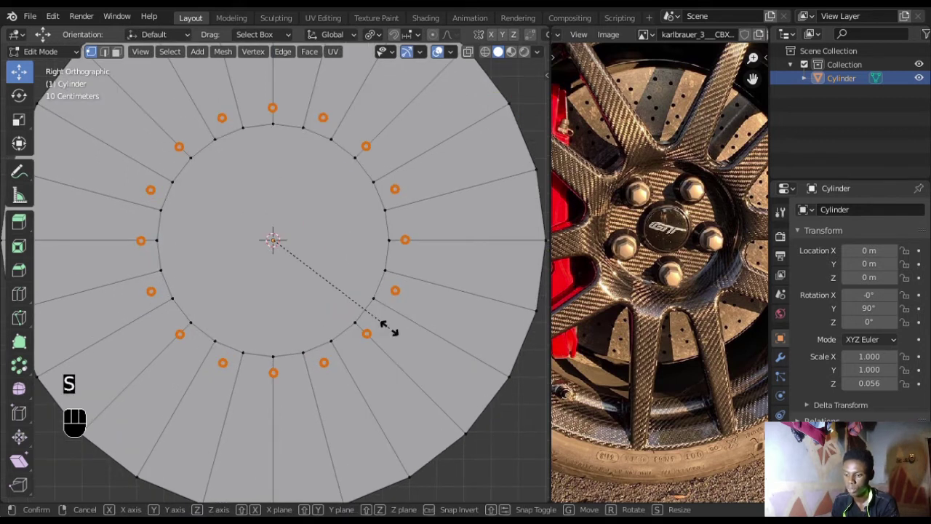
{"action": "left_click", "coordinate": [393, 350]}
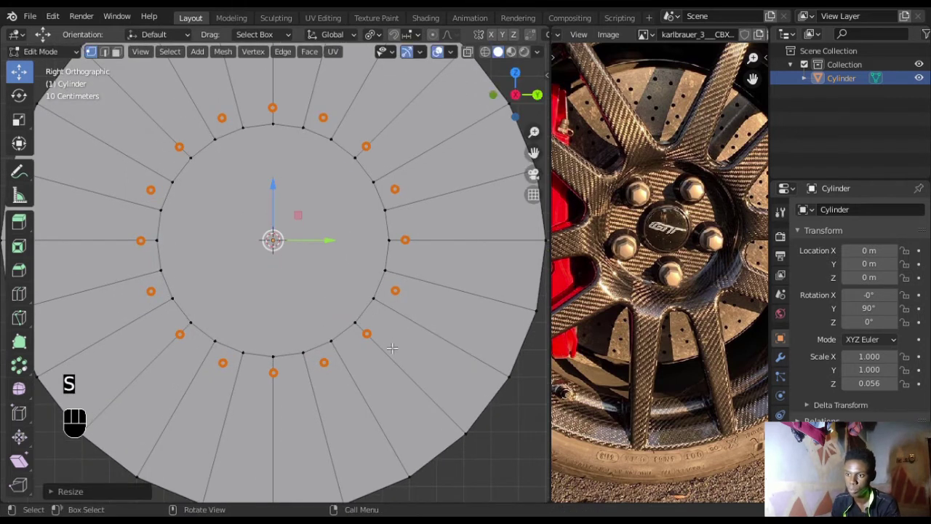
{"action": "key", "text": "s"}
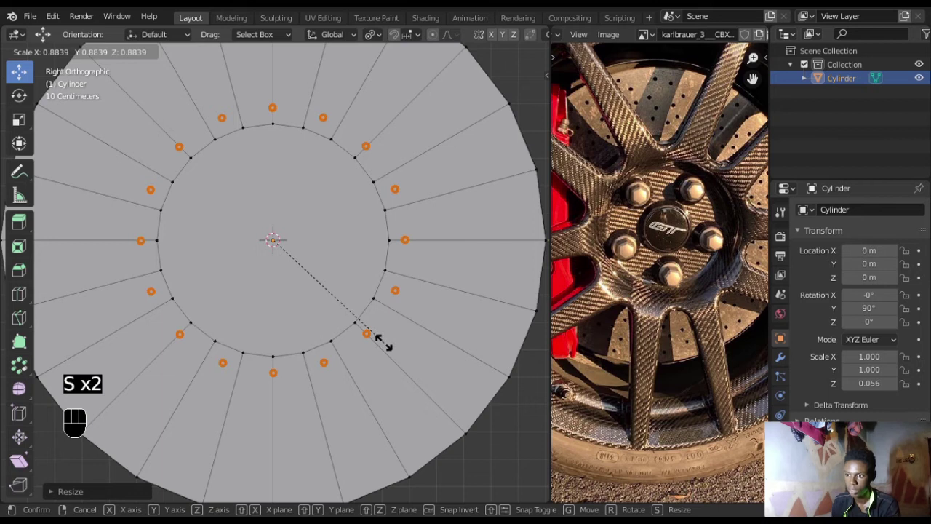
{"action": "left_click", "coordinate": [380, 342]}
{"action": "scroll", "coordinate": [388, 340], "scroll_direction": "down", "scroll_amount": 4}
{"action": "middle_click_drag", "start_coordinate": [386, 273], "coordinate": [392, 283], "text": "shift"}
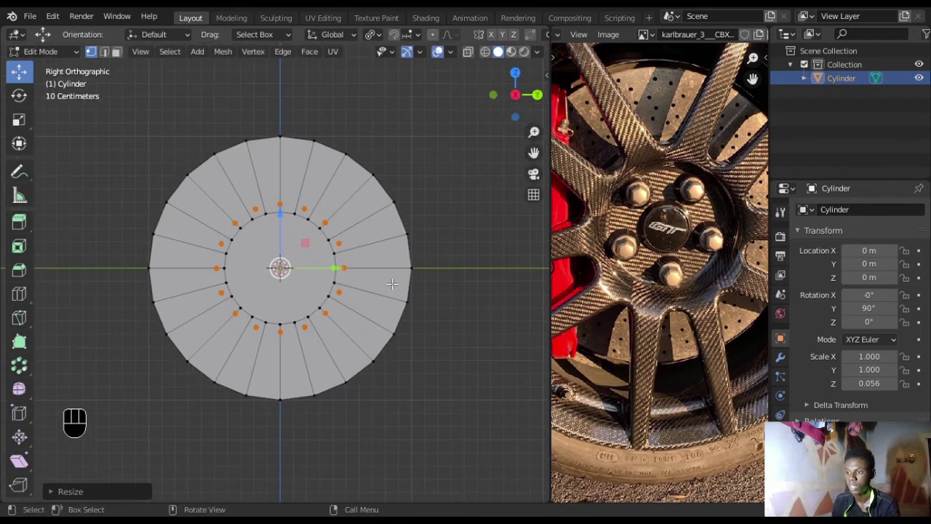
Duplicate the ring of rods in place and try to scale the copies about their individual origins
{"action": "scroll", "coordinate": [392, 284], "scroll_direction": "up", "scroll_amount": 2}
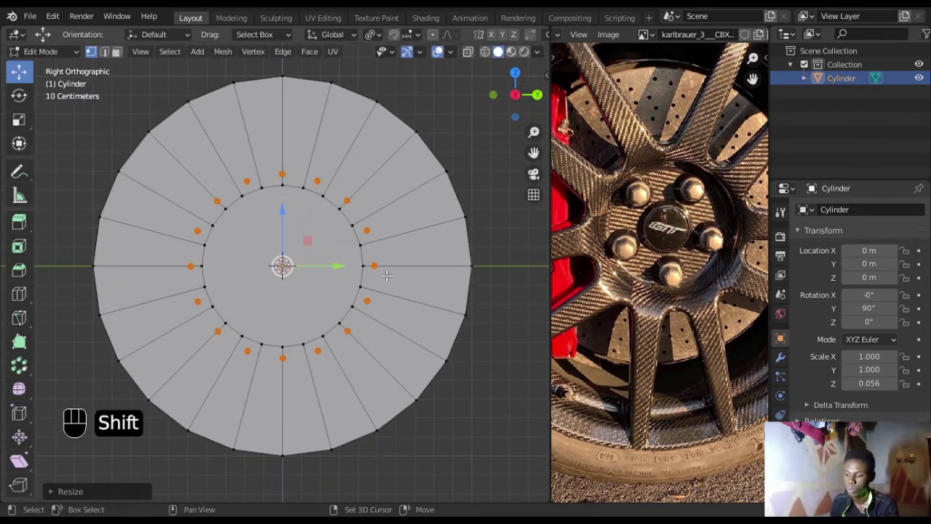
{"action": "key", "text": "shift+d"}
{"action": "right_click", "coordinate": [374, 266]}
{"action": "scroll", "coordinate": [374, 266], "scroll_direction": "up", "scroll_amount": 1}
{"action": "key", "text": "s"}
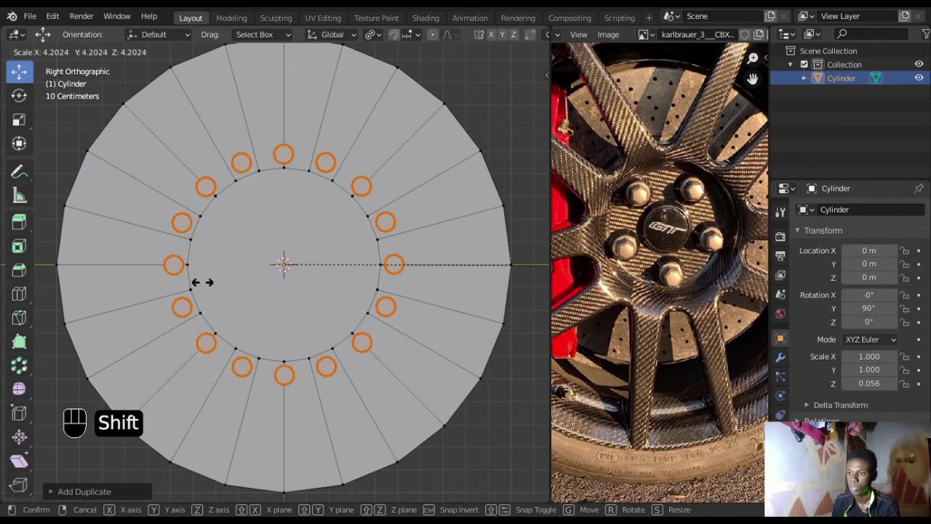
{"action": "left_click", "coordinate": [225, 291]}
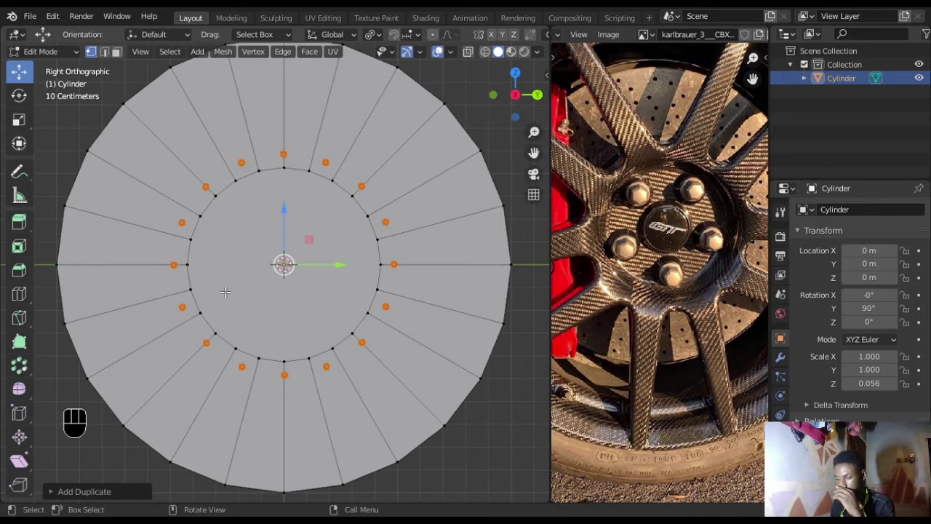
With the pivot point set to Median Point, scale the duplicated ring outward by about 1.17 and rotate it slightly clockwise
{"action": "key", "text": "period"}
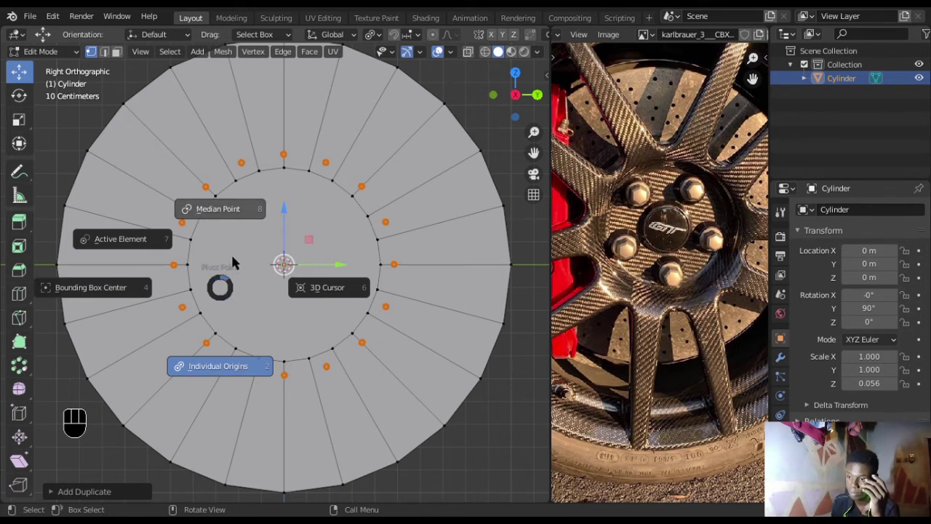
{"action": "left_click", "coordinate": [222, 210]}
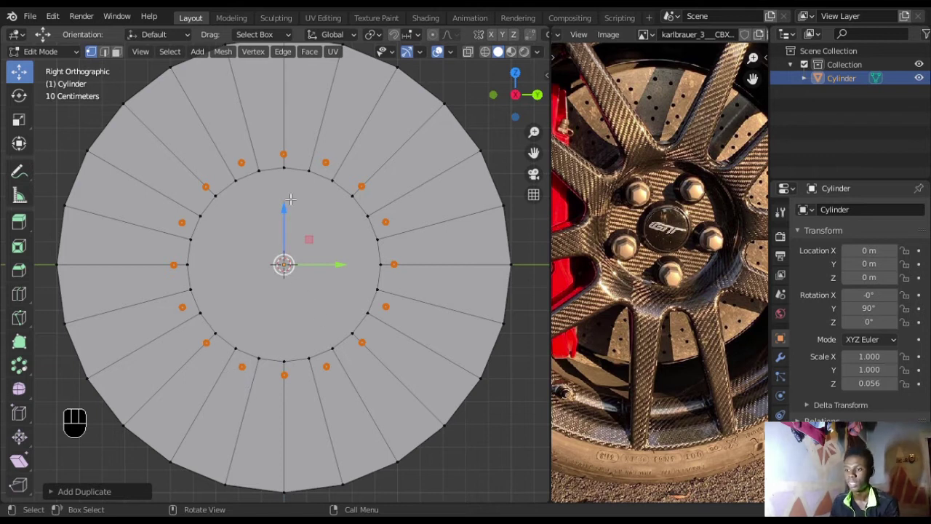
{"action": "key", "text": "period"}
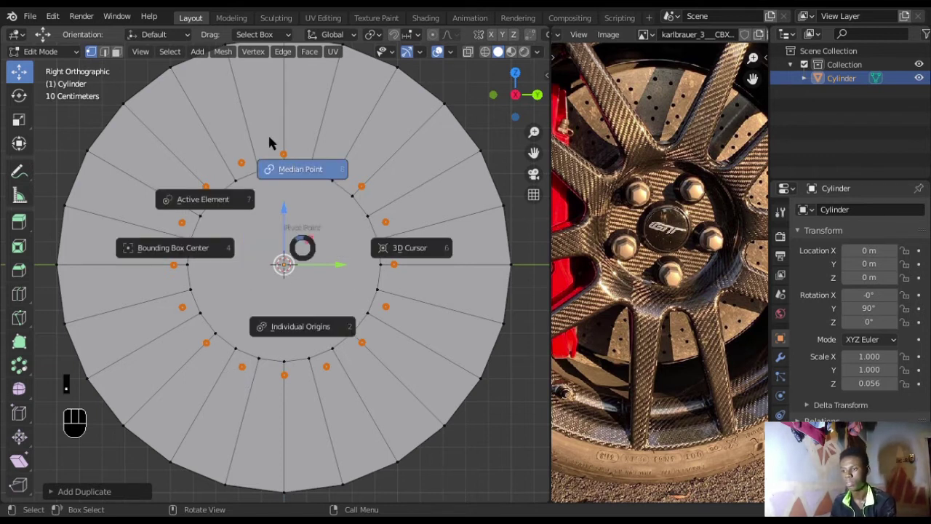
{"action": "left_click", "coordinate": [326, 175]}
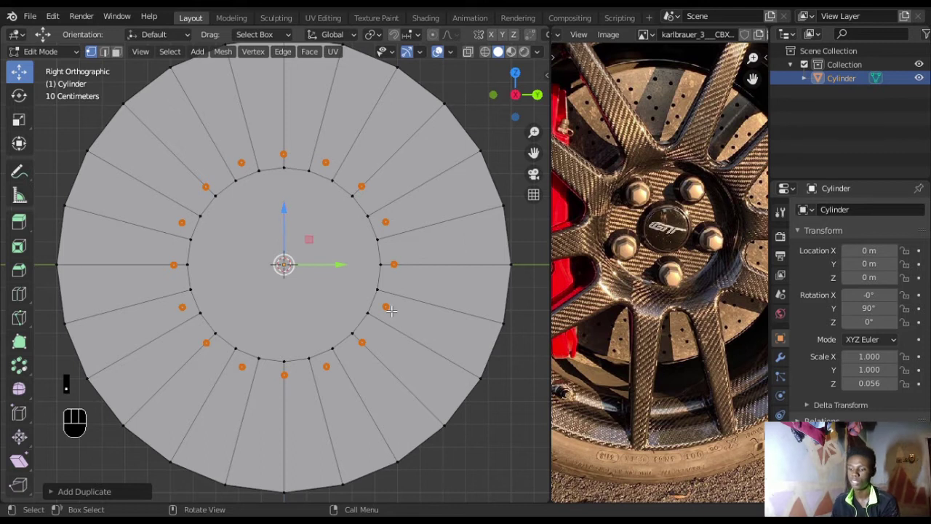
{"action": "key", "text": "s"}
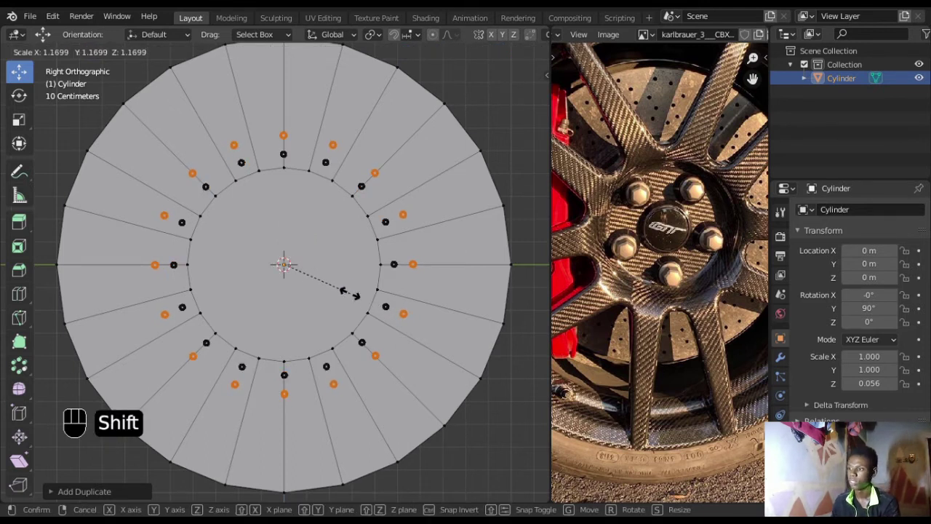
{"action": "left_click", "coordinate": [291, 267]}
{"action": "key", "text": "r"}
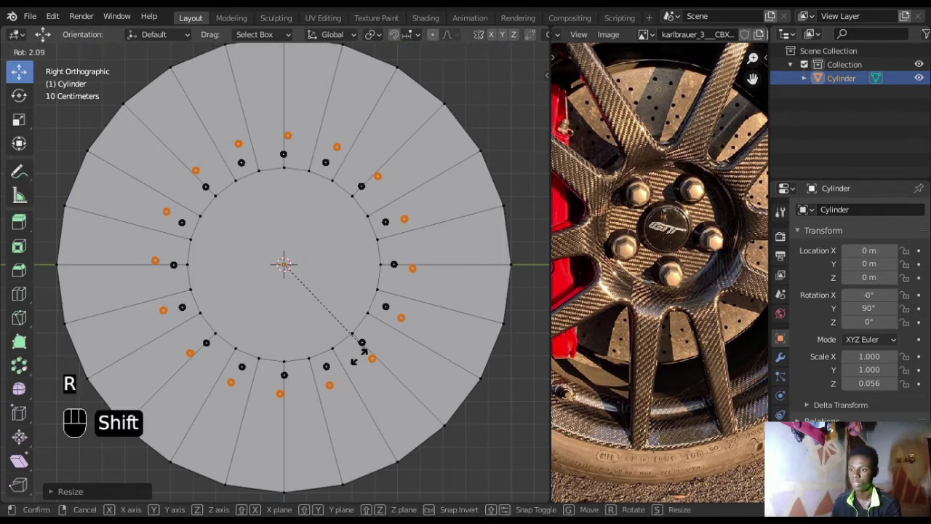
{"action": "left_click", "coordinate": [222, 413]}
Set the pivot point to Individual Origins and slightly resize each rod of the second ring
{"action": "key", "text": "period"}
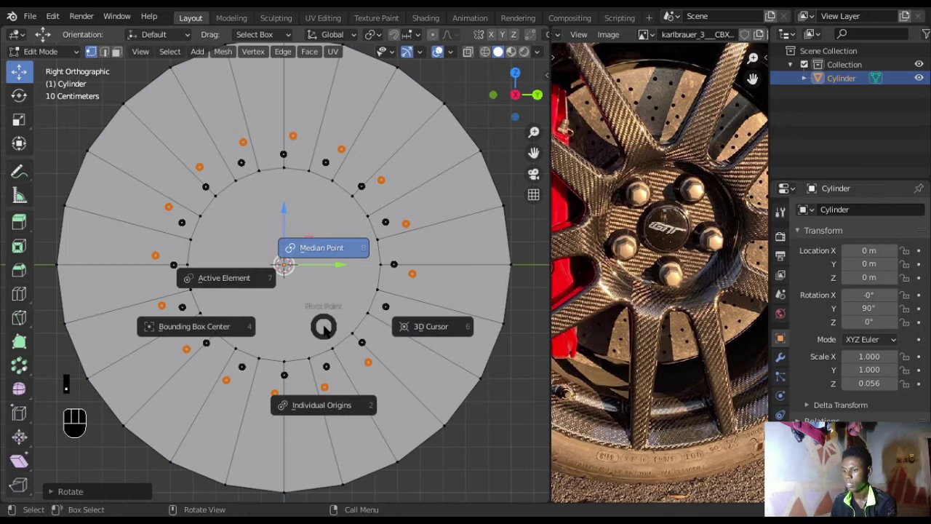
{"action": "left_click", "coordinate": [338, 393]}
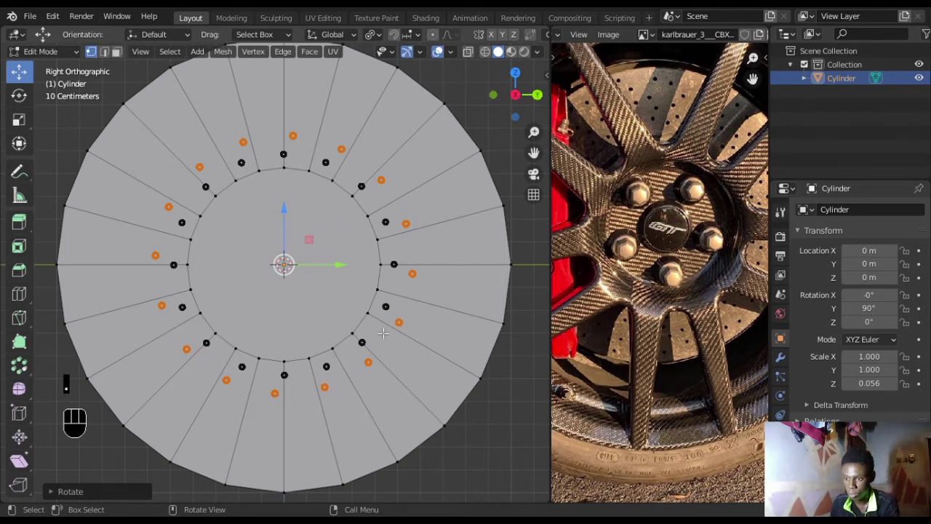
{"action": "key", "text": "s"}
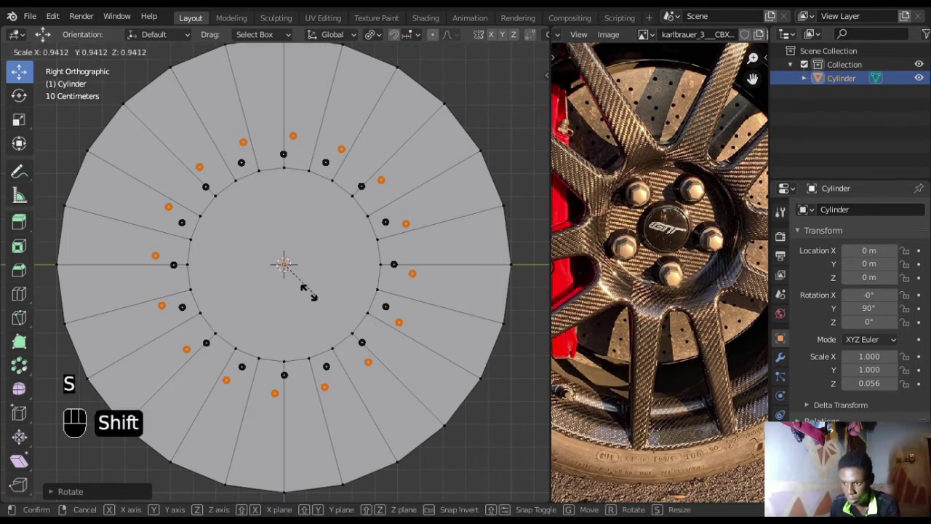
{"action": "left_click", "coordinate": [304, 291]}
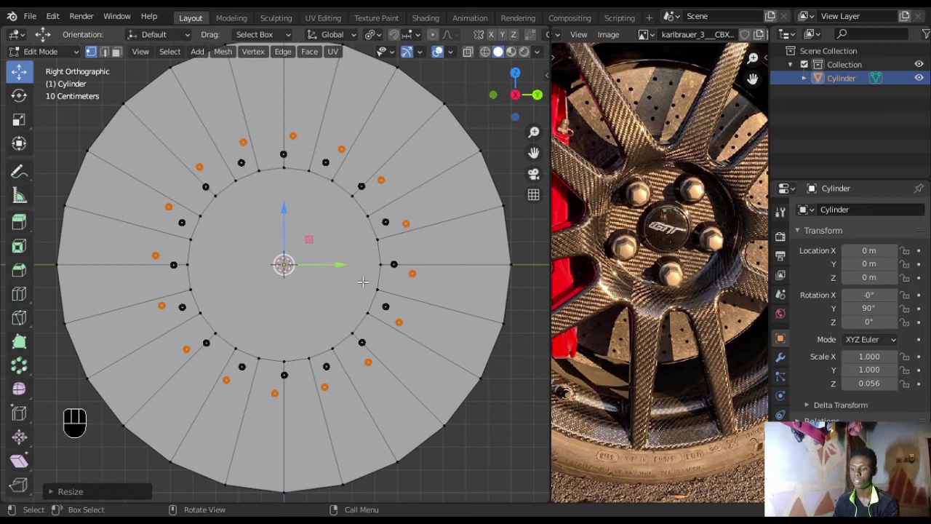
Duplicate the second ring of rods and scale the copy outward by about 1.17 around the Median Point
{"action": "key", "text": "shift+d"}
{"action": "right_click", "coordinate": [368, 247]}
{"action": "key", "text": "period"}
{"action": "left_click", "coordinate": [371, 169]}
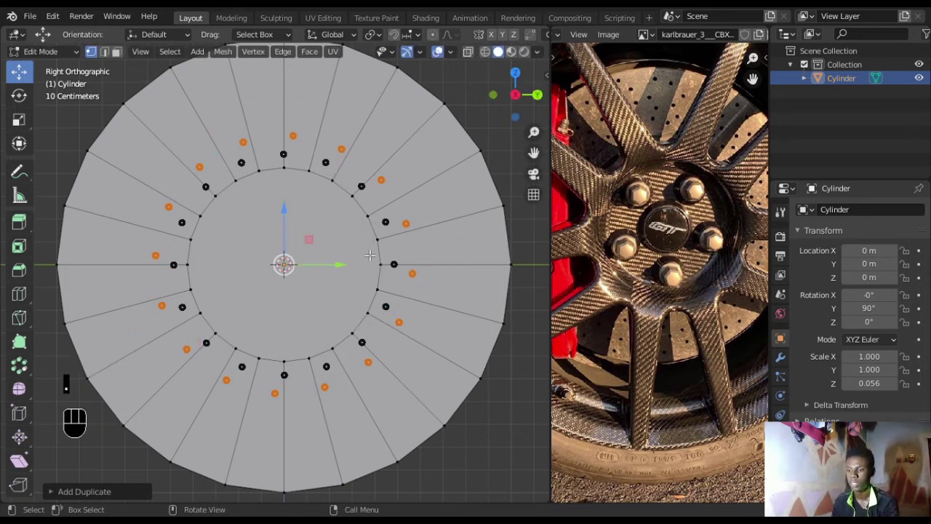
{"action": "key", "text": "s"}
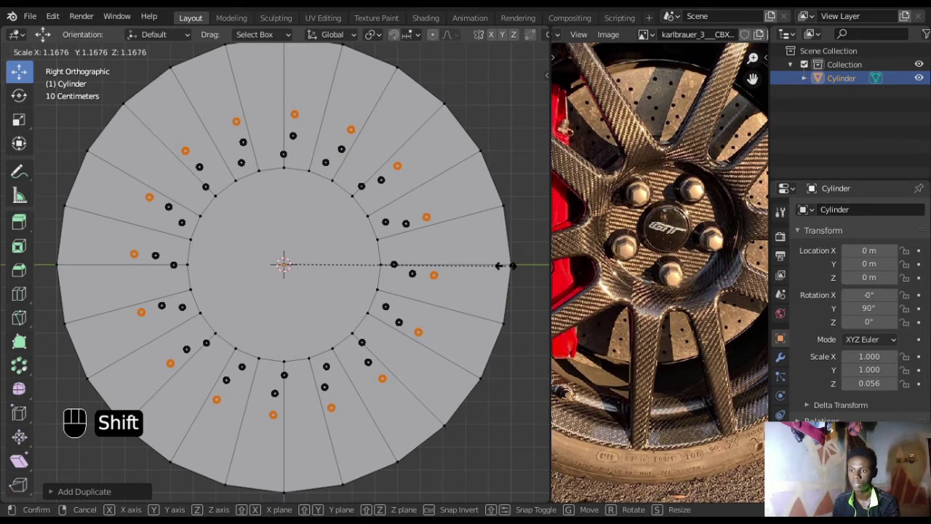
{"action": "left_click", "coordinate": [499, 266]}
Rotate the third ring of rods slightly clockwise around the disc's centre to stagger it from the second ring
{"action": "key", "text": "r"}
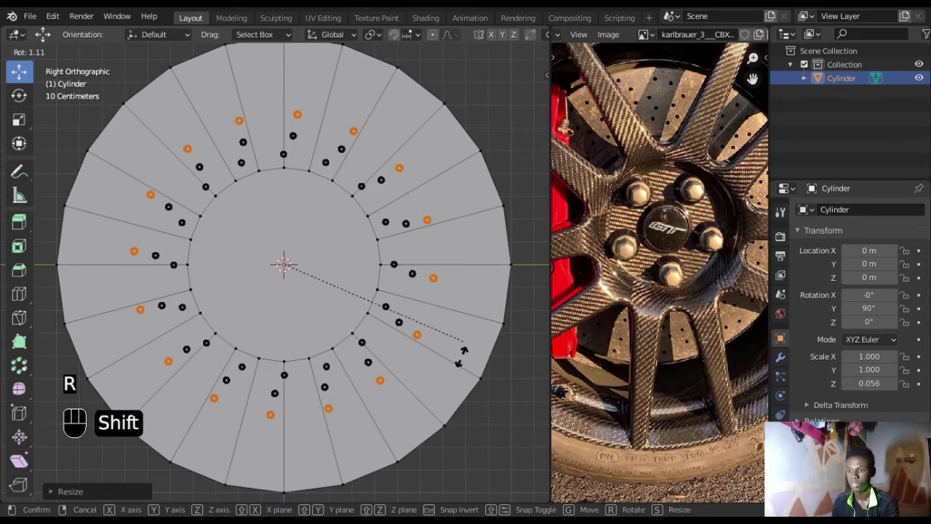
{"action": "left_click", "coordinate": [92, 446]}
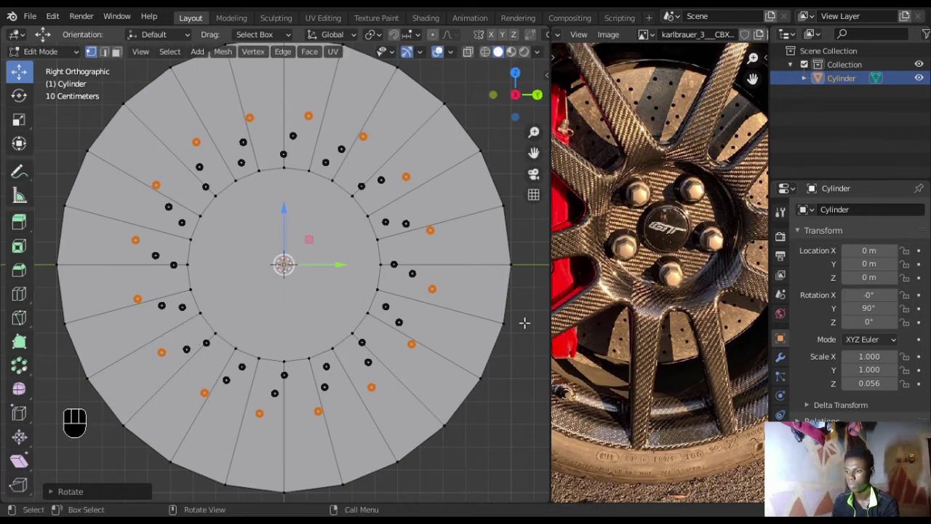
{"action": "key", "text": "r"}
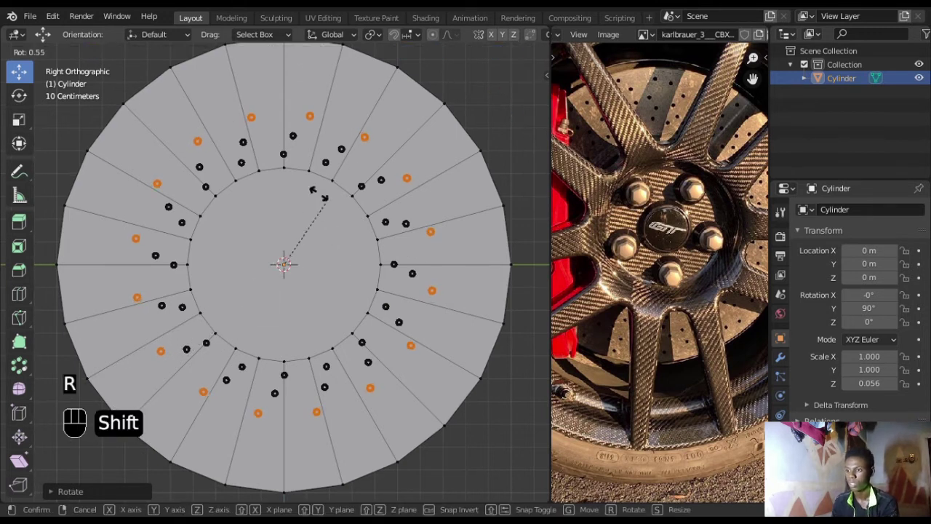
{"action": "right_click", "coordinate": [316, 187]}
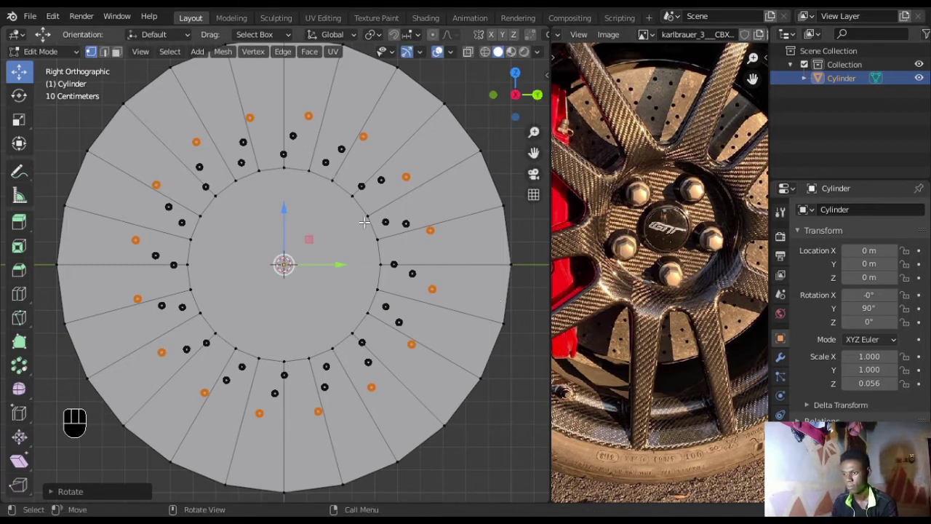
Add a fourth ring by duplicating the outermost rods, scaled outward by about 1.13 and rotated about 4° clockwise around the disc's centre
{"action": "key", "text": "period"}
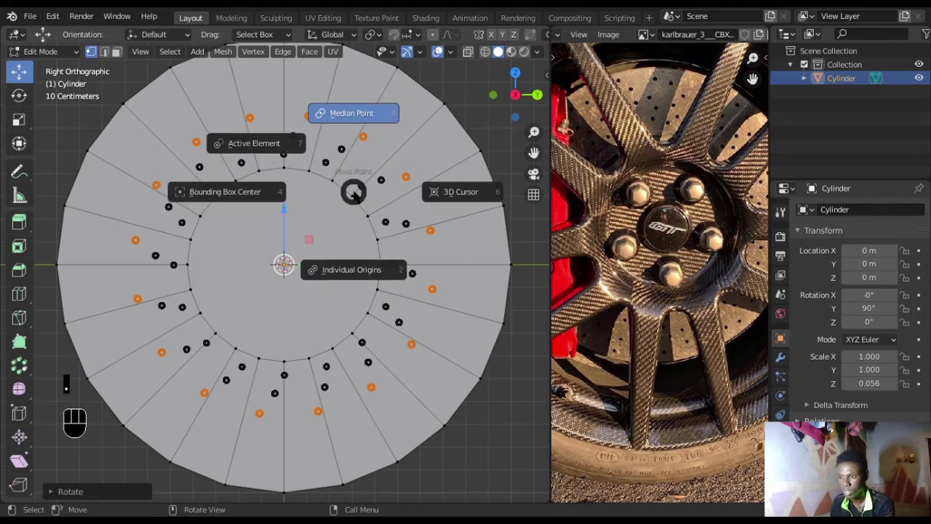
{"action": "left_click", "coordinate": [362, 224]}
{"action": "key", "text": "shift+d"}
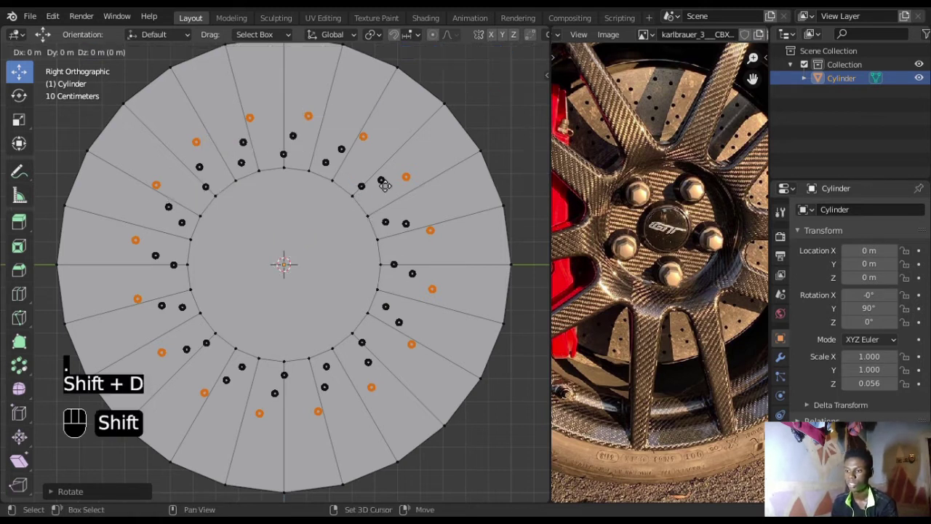
{"action": "key", "text": "s"}
{"action": "key", "text": "shift"}
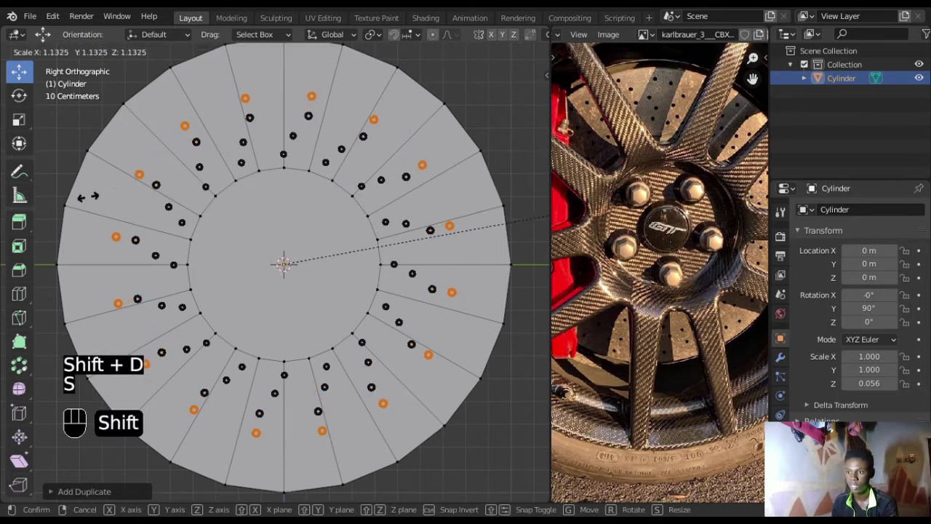
{"action": "left_click", "coordinate": [110, 195]}
{"action": "key", "text": "r"}
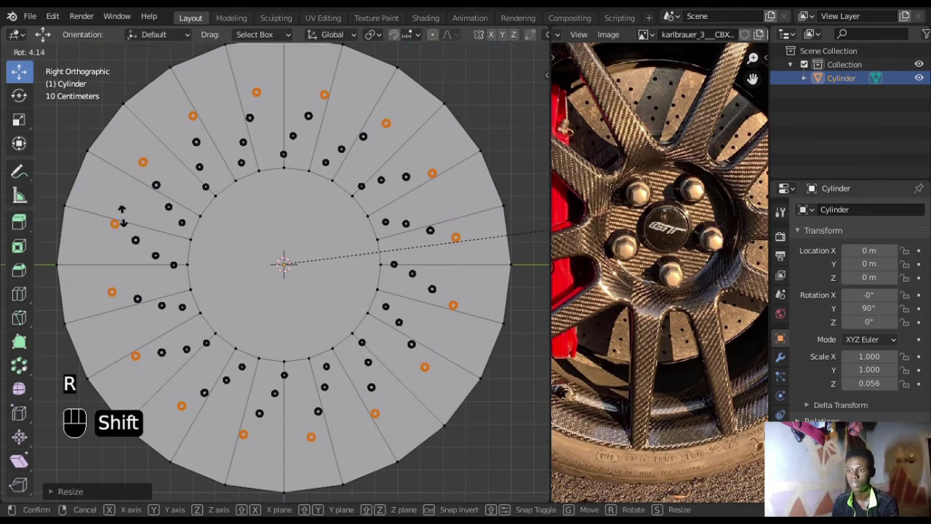
{"action": "left_click", "coordinate": [322, 216]}
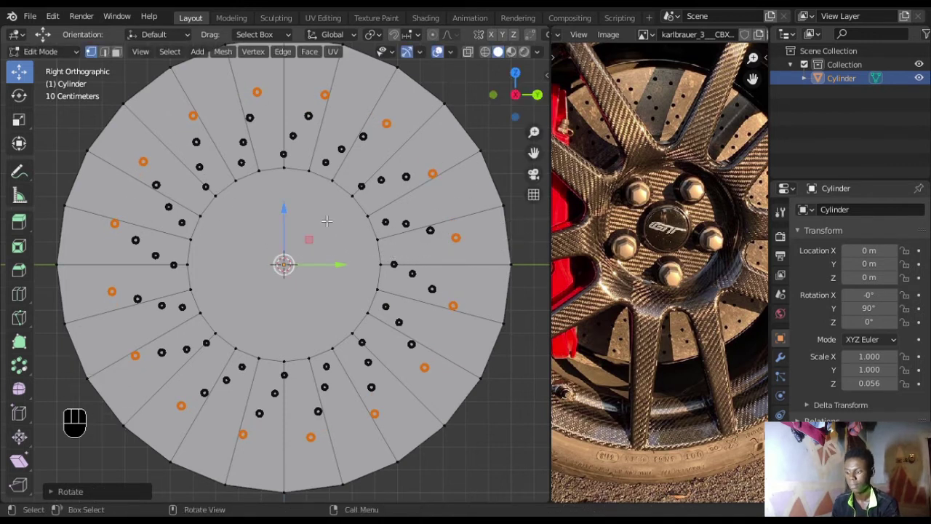
Set the pivot point to Individual Origins and slightly resize each rod of the fourth ring
{"action": "key", "text": "period"}
{"action": "left_click", "coordinate": [329, 294]}
{"action": "key", "text": "s"}
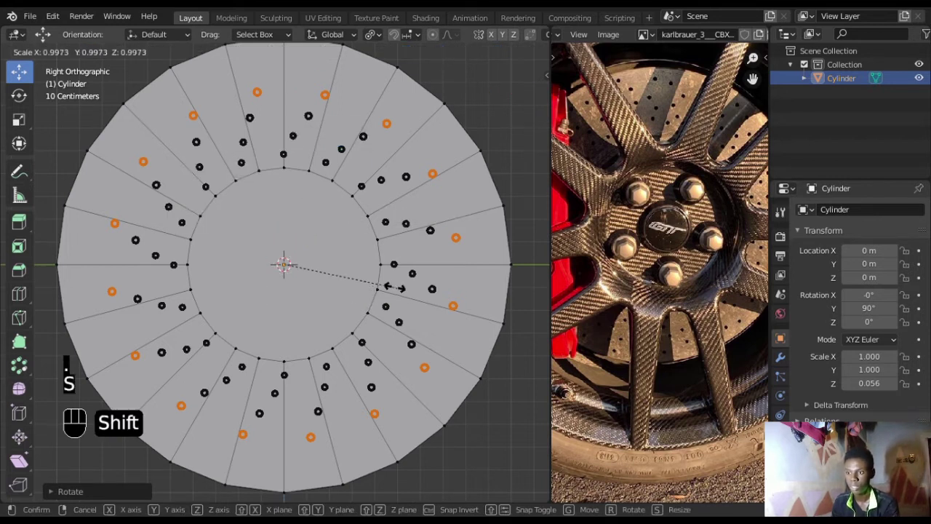
{"action": "left_click", "coordinate": [317, 275]}
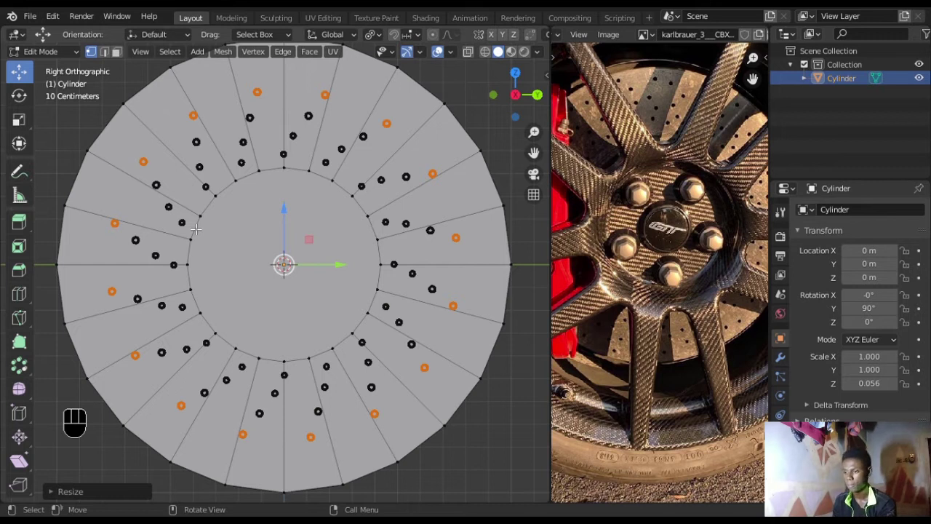
Add a fifth ring by duplicating the outermost rods, scaled outward by about 1.16 around the Median Point and rotated slightly clockwise around the disc's centre
{"action": "key", "text": "shift"}
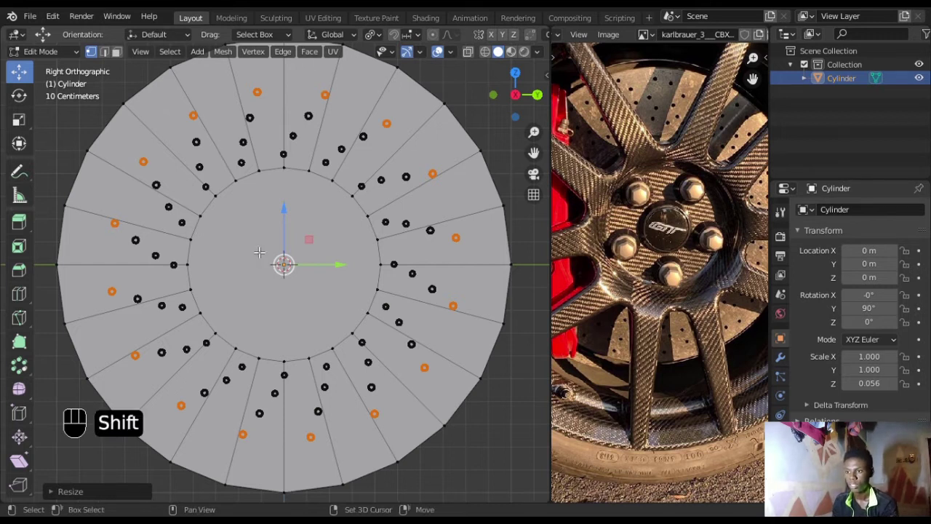
{"action": "key", "text": "shift+d"}
{"action": "right_click", "coordinate": [240, 251]}
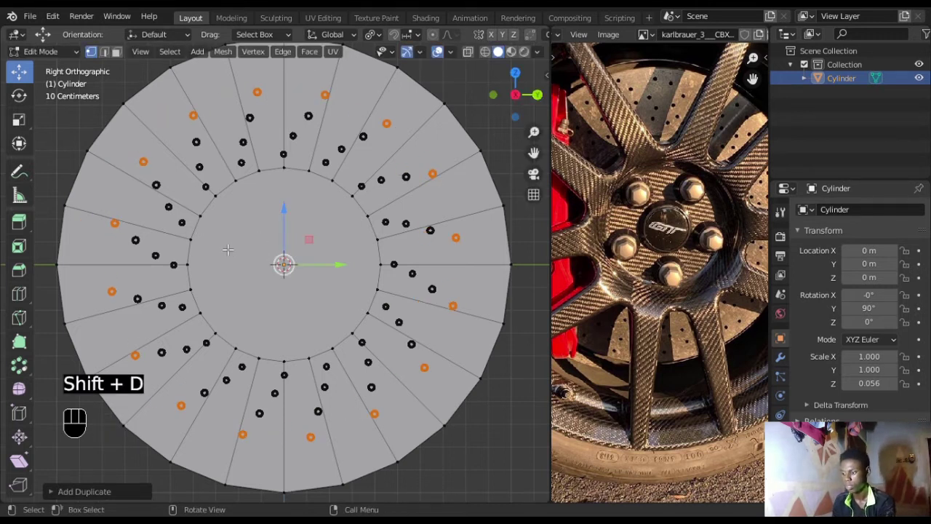
{"action": "key", "text": "period"}
{"action": "left_click", "coordinate": [174, 210]}
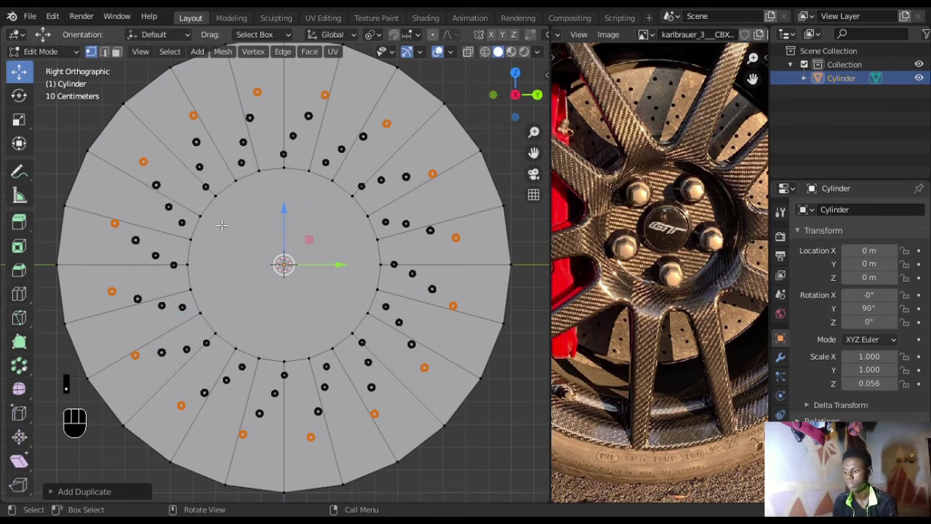
{"action": "key", "text": "period"}
{"action": "left_click", "coordinate": [224, 178]}
{"action": "key", "text": "s"}
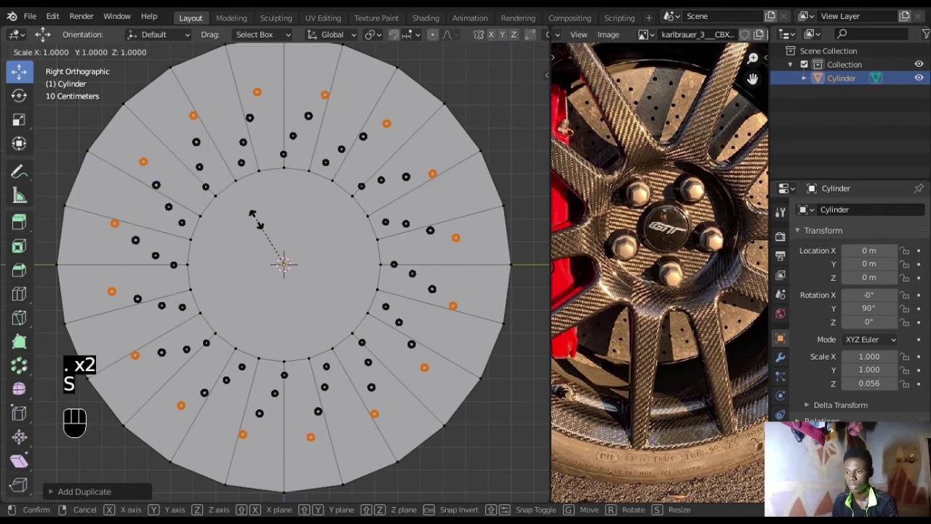
{"action": "left_click", "coordinate": [525, 59]}
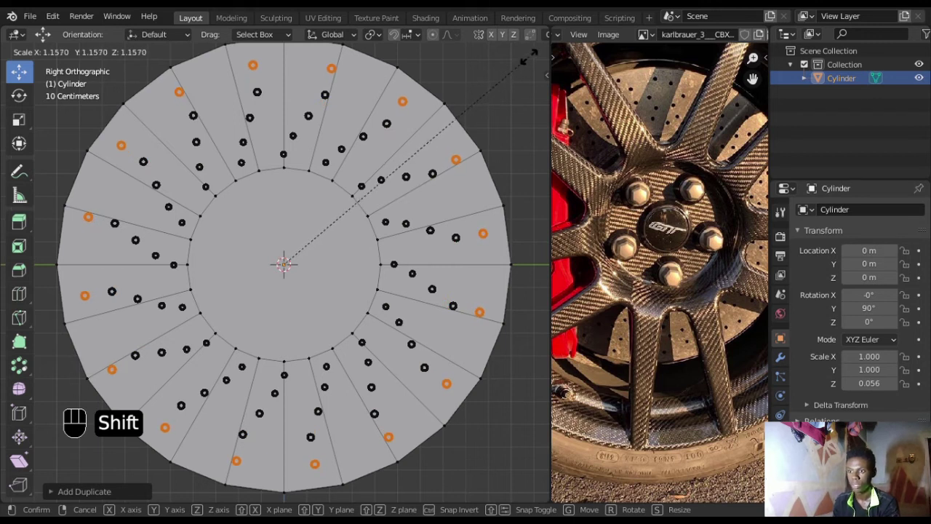
{"action": "key", "text": "r"}
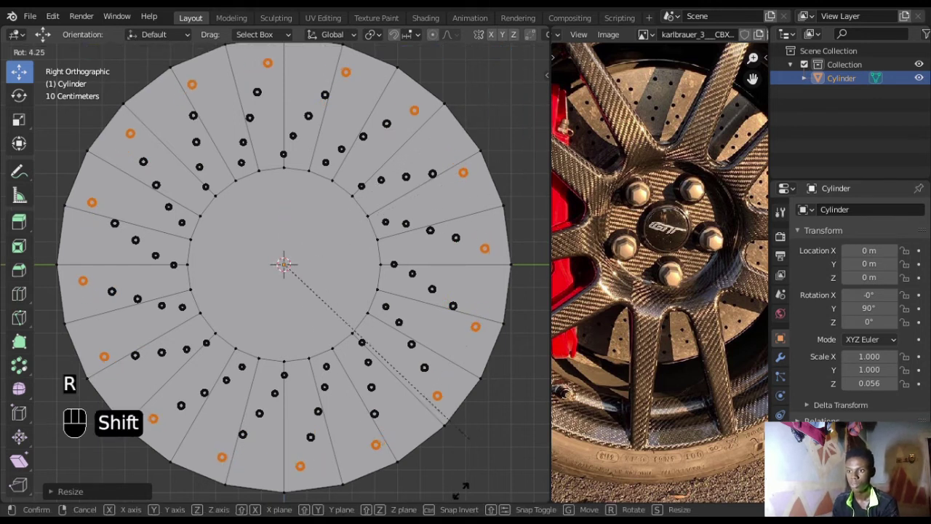
{"action": "left_click", "coordinate": [411, 218]}
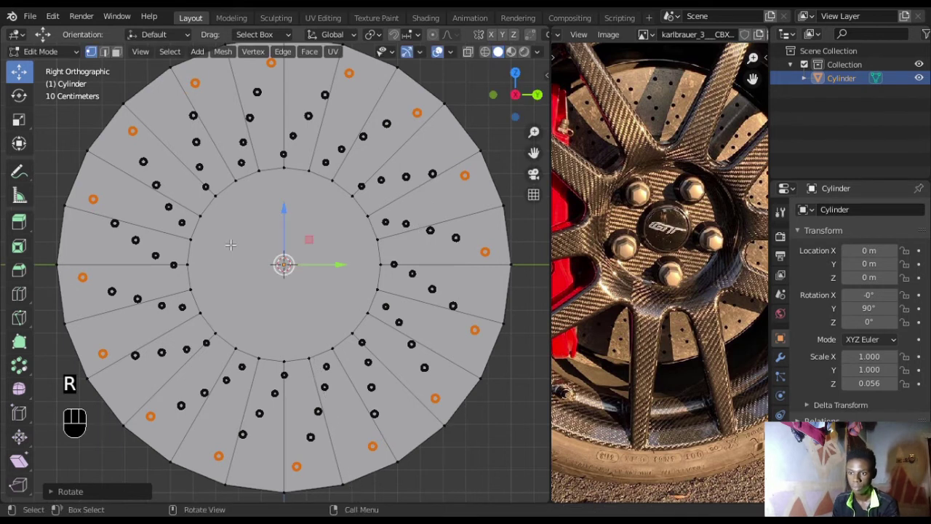
Slightly scale down each rod of the fifth ring around its Individual Origins
{"action": "key", "text": "period"}
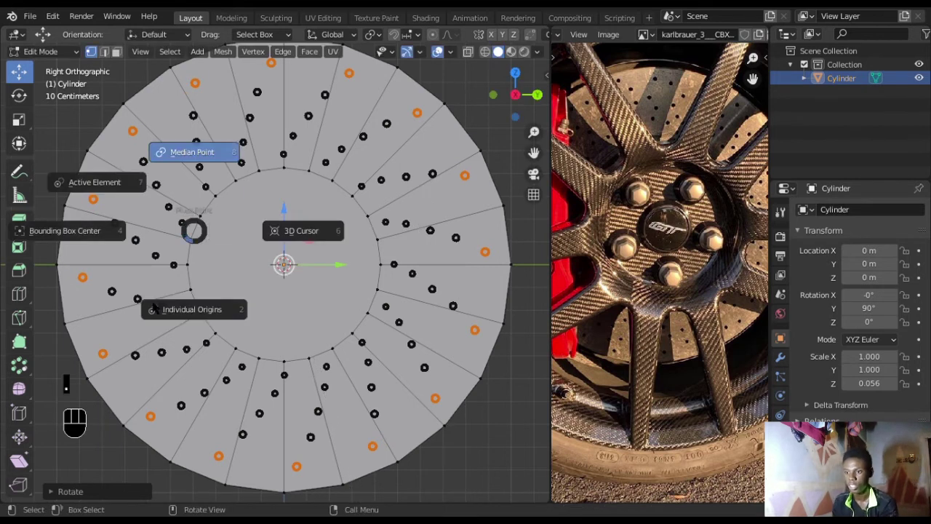
{"action": "key", "text": "s"}
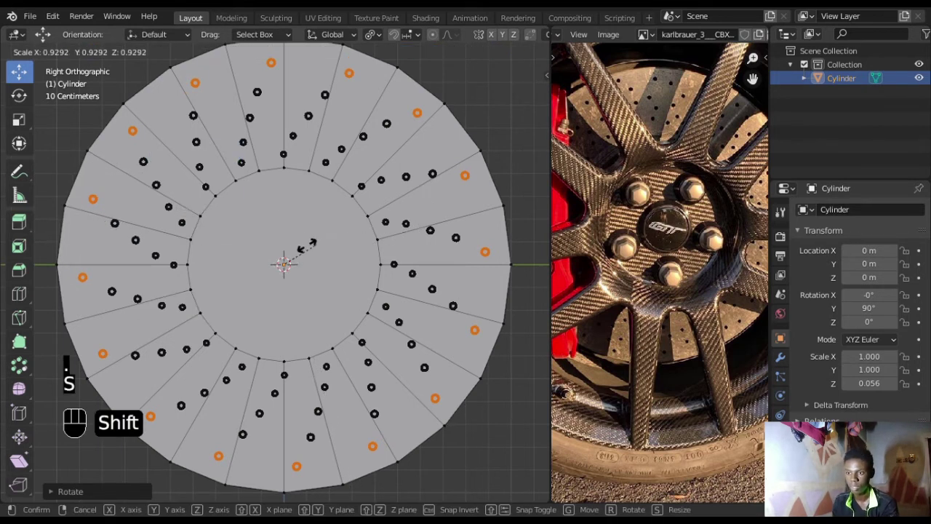
{"action": "left_click", "coordinate": [297, 251], "text": "shift"}
{"action": "scroll", "coordinate": [125, 191], "scroll_direction": "down", "scroll_amount": 4}
{"action": "middle_click_drag", "start_coordinate": [125, 190], "coordinate": [380, 305]}
{"action": "key", "text": "Tab"}
{"action": "left_click", "coordinate": [399, 189]}
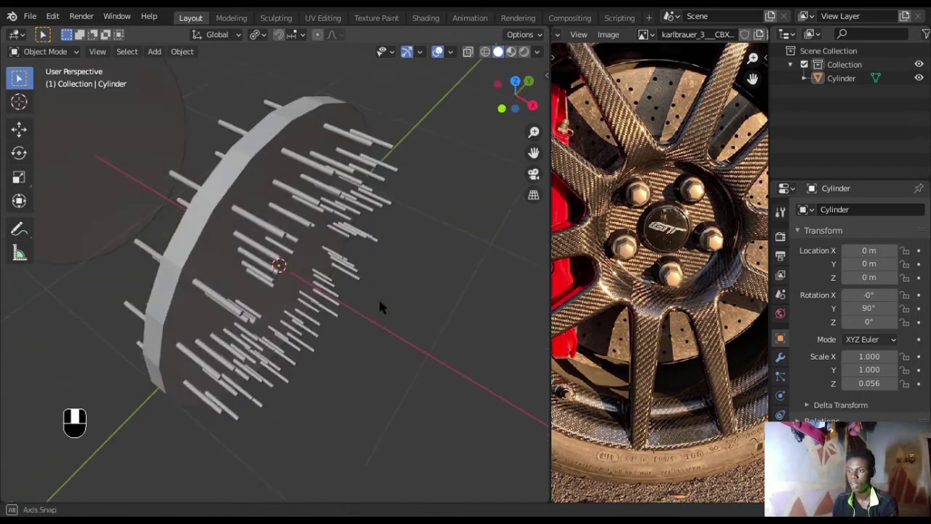
Select the brake disc and the rear disc, invert the selection, and separate all rods into their own object
{"action": "key", "text": "Tab"}
{"action": "middle_click_drag", "start_coordinate": [307, 180], "coordinate": [328, 170]}
{"action": "scroll", "coordinate": [301, 156], "scroll_direction": "down", "scroll_amount": 3}
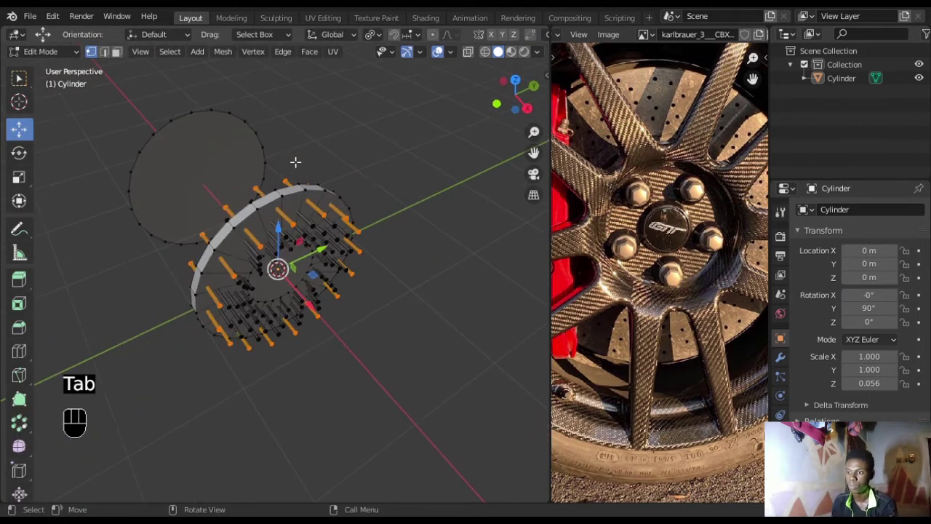
{"action": "key", "text": "l"}
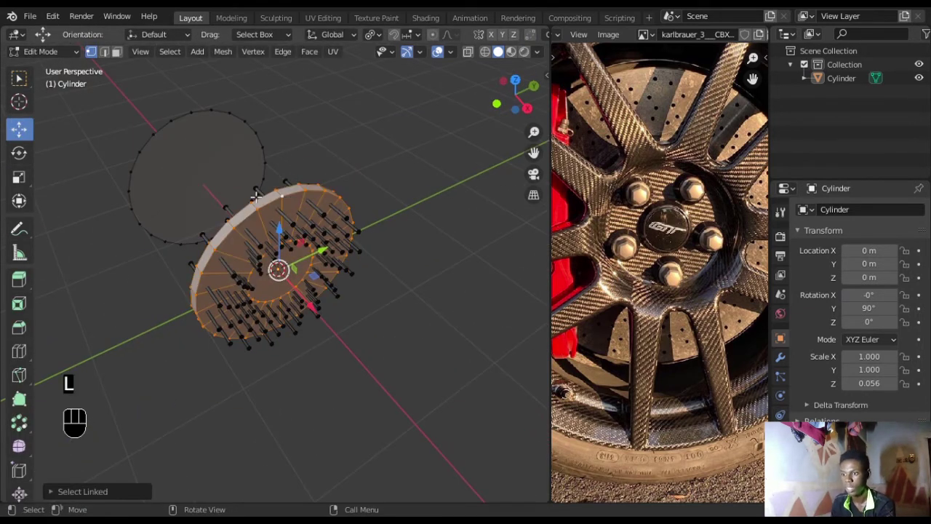
{"action": "key", "text": "l"}
{"action": "key", "text": "l"}
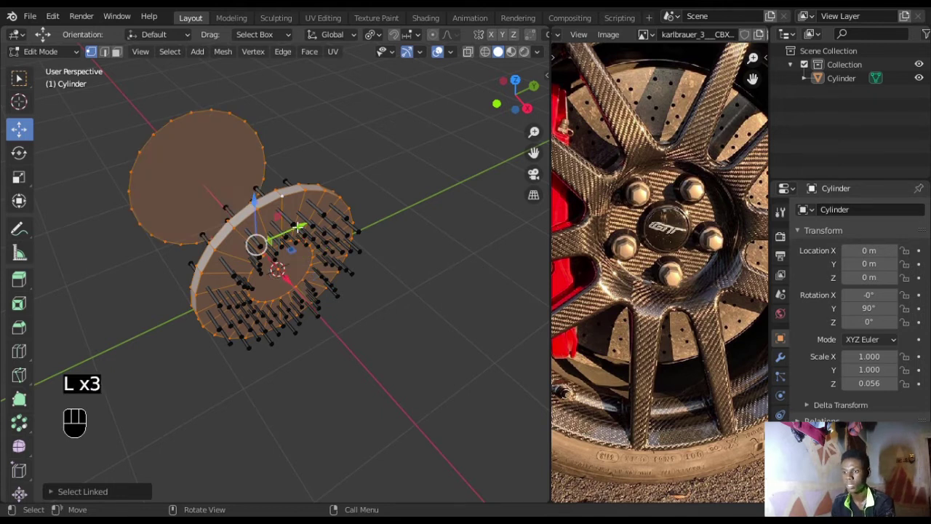
{"action": "middle_click_drag", "start_coordinate": [287, 229], "coordinate": [269, 226]}
{"action": "key", "text": "ctrl+u"}
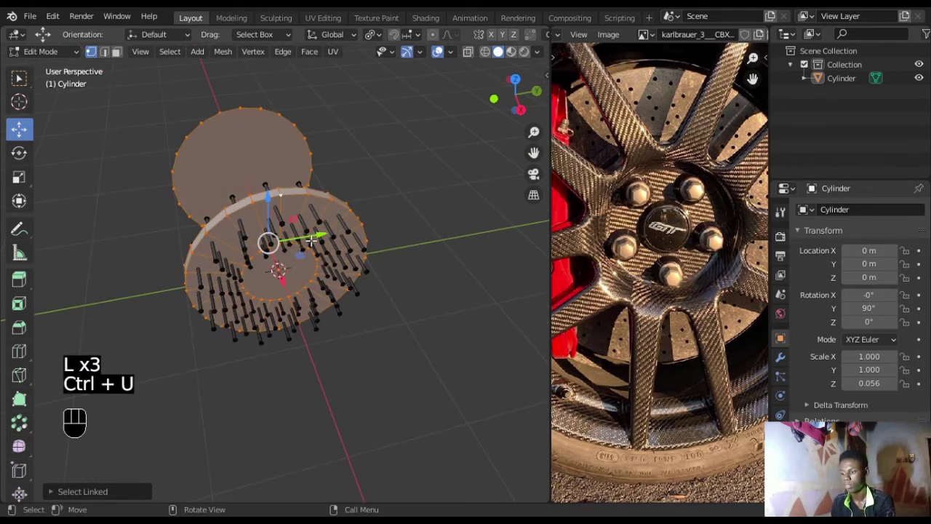
{"action": "key", "text": "ctrl+i"}
{"action": "middle_click_drag", "start_coordinate": [381, 297], "coordinate": [368, 276]}
{"action": "key", "text": "p"}
{"action": "left_click", "coordinate": [375, 285]}
{"action": "key", "text": "Tab"}
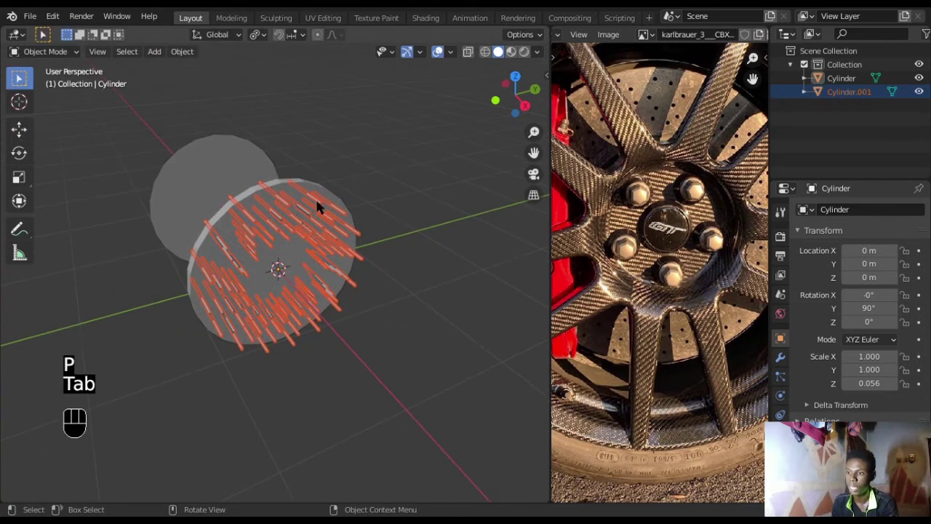
Add a Boolean modifier set to Difference to the disc object, with the separated rods as the cutting object
{"action": "left_click", "coordinate": [338, 212]}
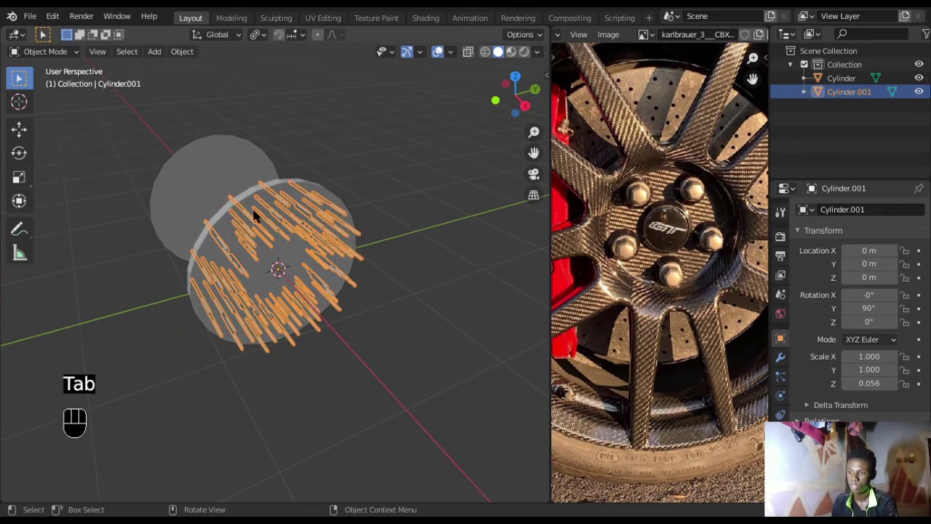
{"action": "middle_click_drag", "start_coordinate": [255, 202], "coordinate": [211, 190]}
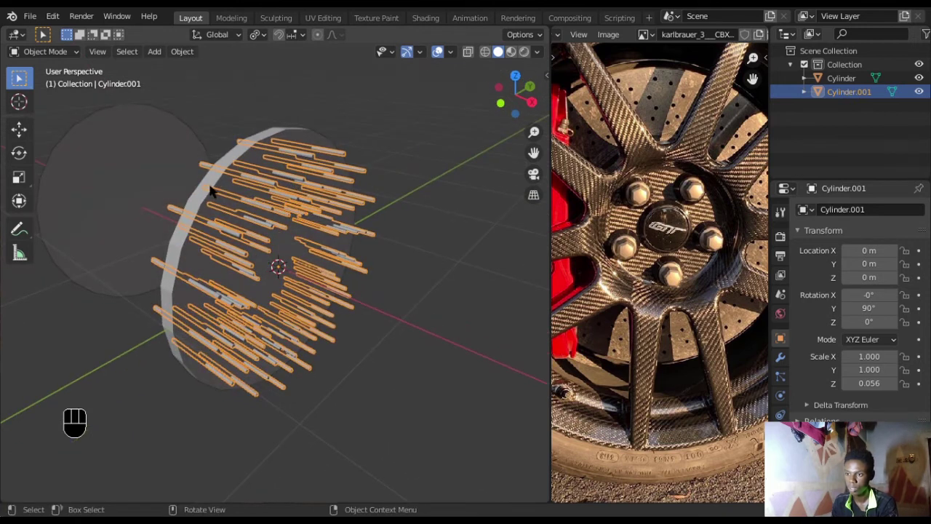
{"action": "left_click", "coordinate": [210, 190]}
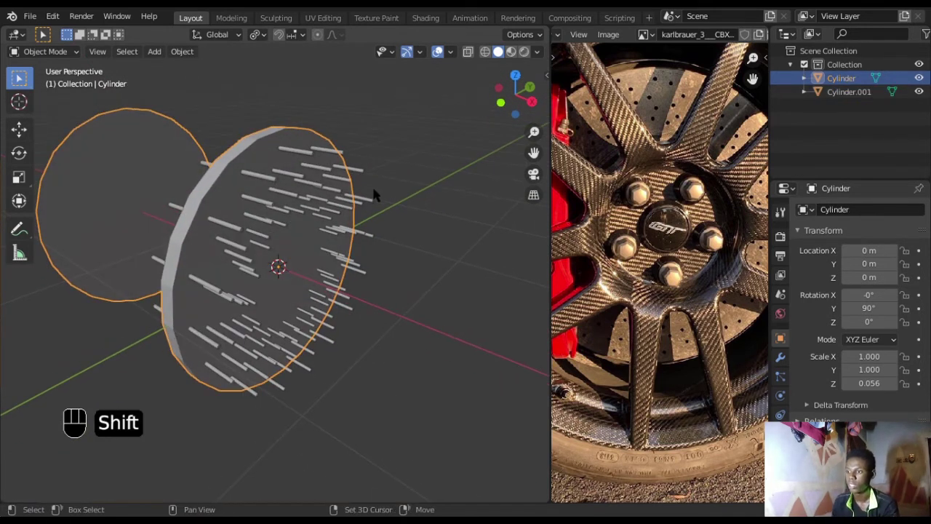
{"action": "left_click", "coordinate": [373, 203], "text": "shift"}
{"action": "middle_click_drag", "start_coordinate": [374, 202], "coordinate": [410, 211]}
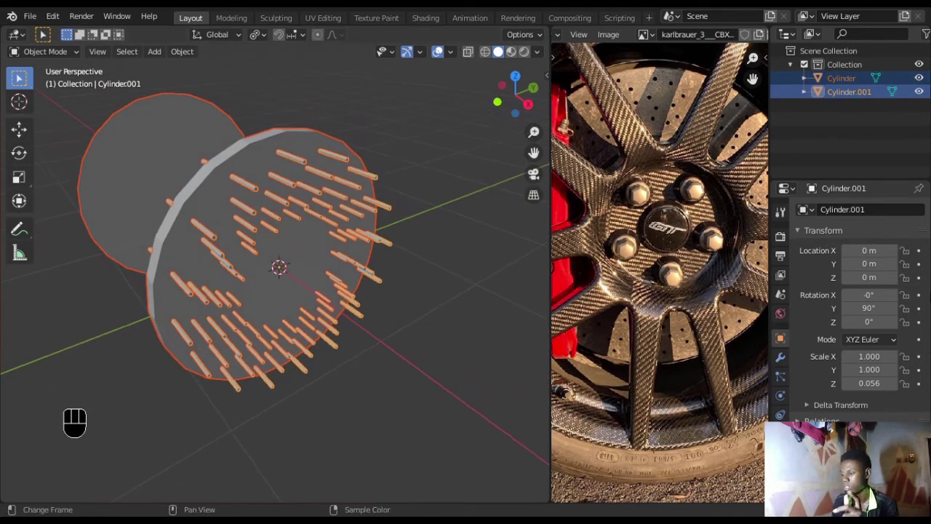
{"action": "left_click", "coordinate": [781, 358]}
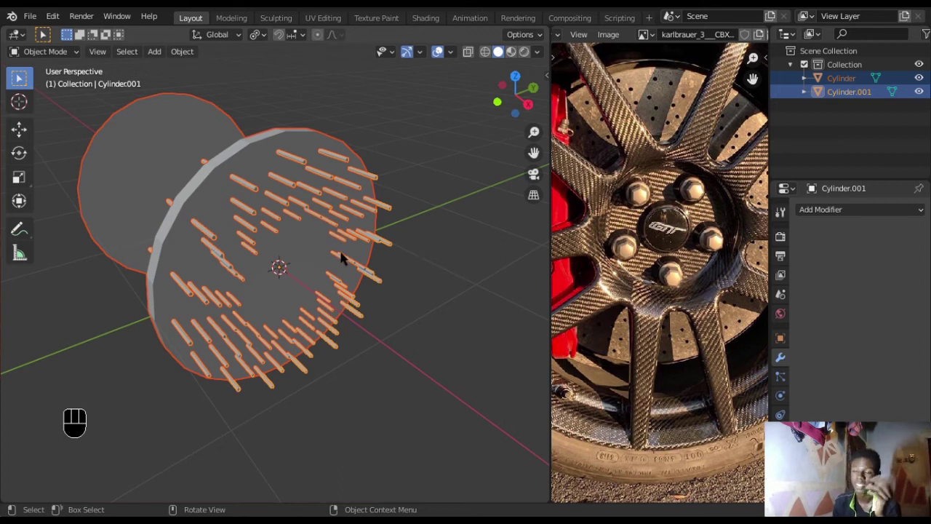
{"action": "left_click", "coordinate": [255, 142]}
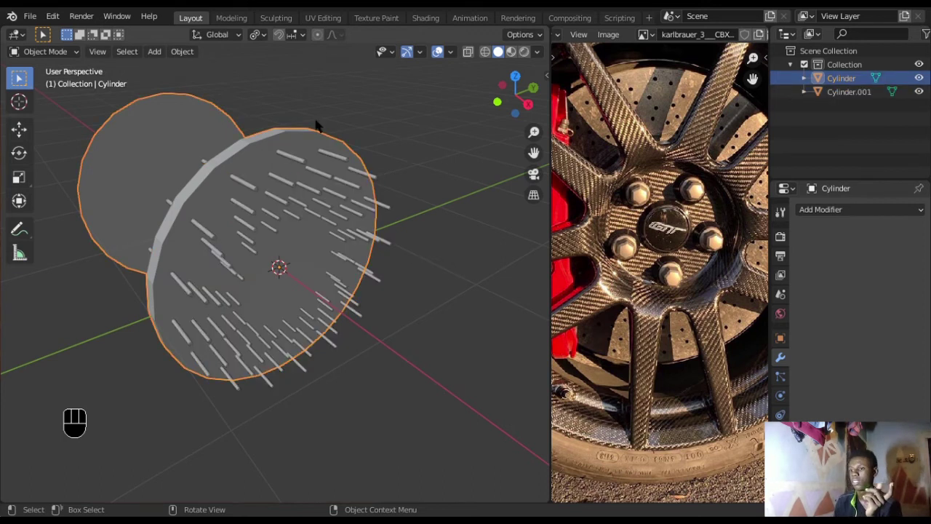
{"action": "left_click", "coordinate": [893, 209]}
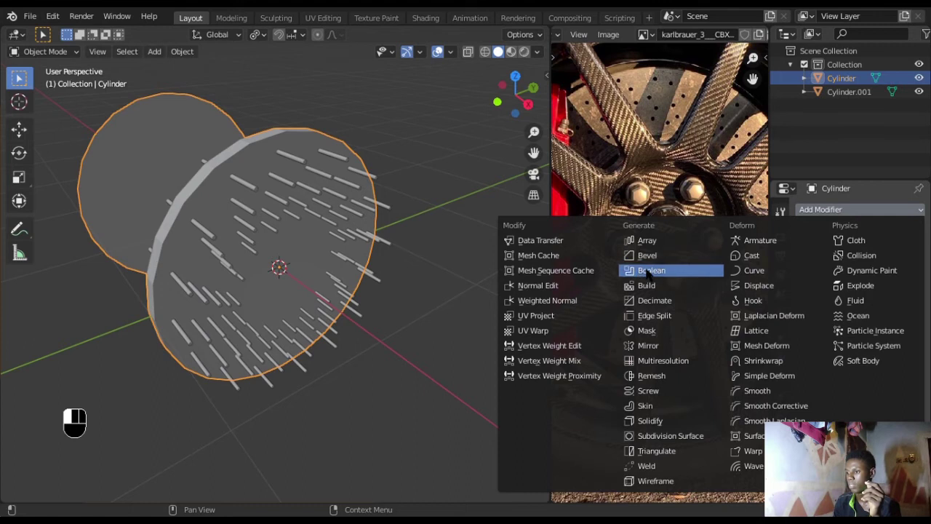
{"action": "left_click", "coordinate": [647, 269]}
{"action": "left_click", "coordinate": [903, 271]}
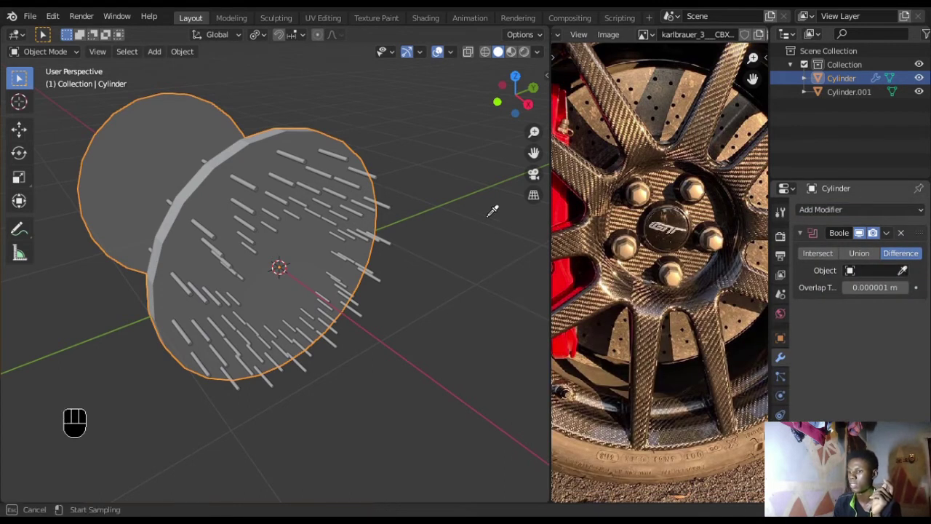
{"action": "left_click", "coordinate": [394, 244]}
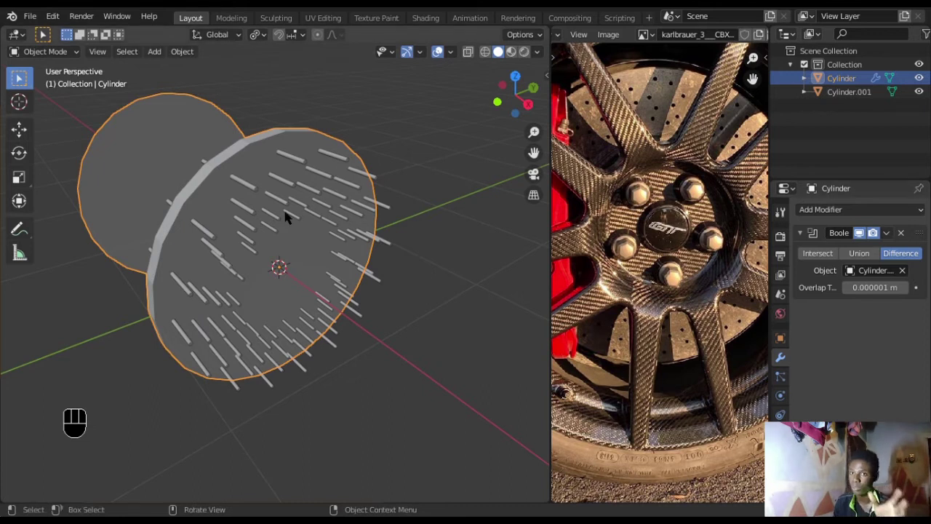
Apply the Boolean modifier on the disc object to cut the drill holes
{"action": "middle_click_drag", "start_coordinate": [280, 273], "coordinate": [325, 227]}
{"action": "left_click", "coordinate": [886, 233]}
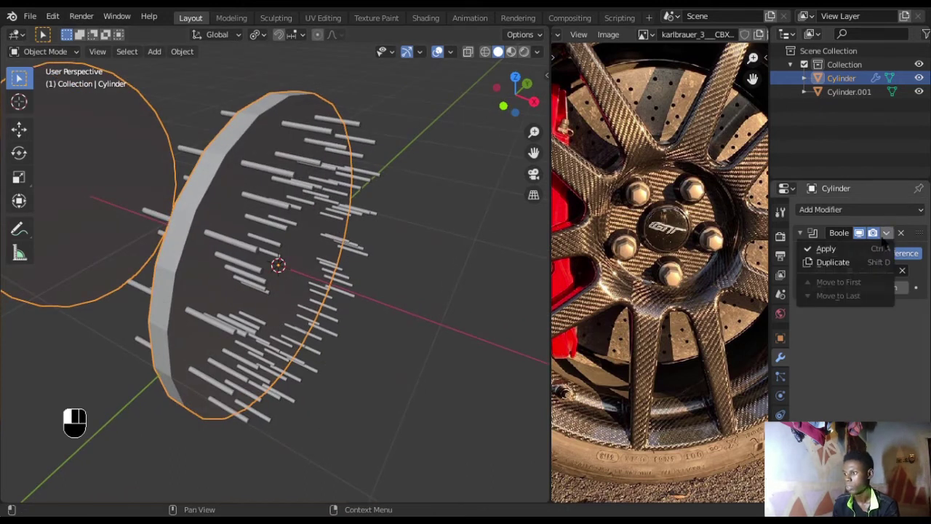
{"action": "left_click", "coordinate": [865, 251]}
{"action": "middle_click_drag", "start_coordinate": [408, 213], "coordinate": [347, 289]}
Move the rods object along the negative X axis, clear of the drilled brake disc
{"action": "left_click", "coordinate": [383, 194]}
{"action": "scroll", "coordinate": [383, 194], "scroll_direction": "down", "scroll_amount": 4}
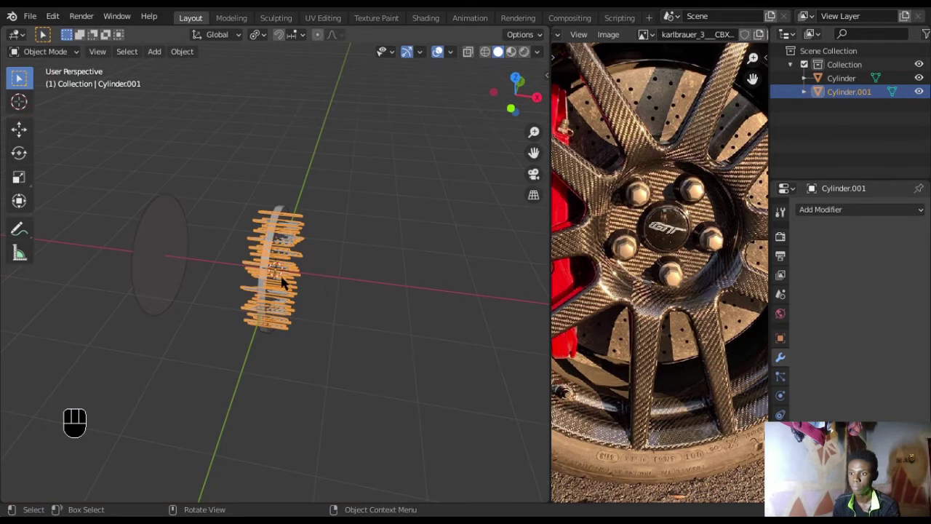
{"action": "key", "text": "g"}
{"action": "key", "text": "x"}
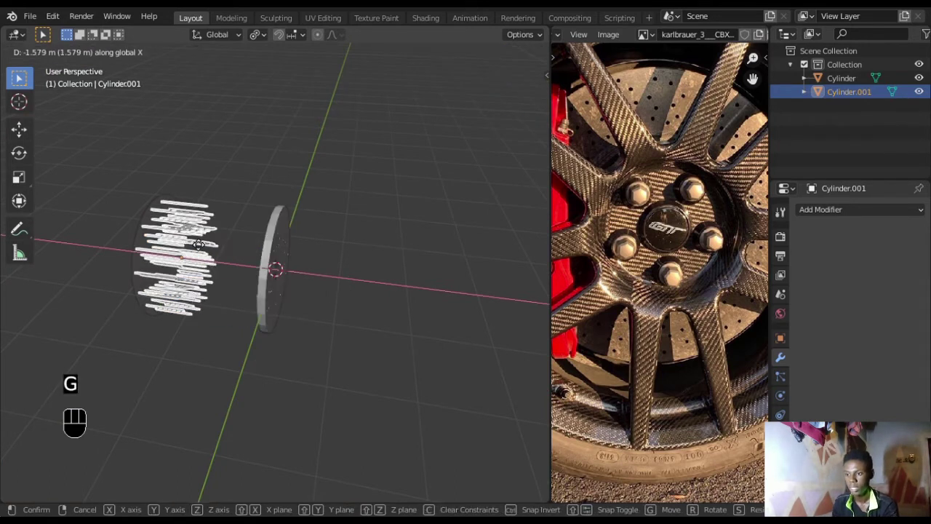
{"action": "left_click", "coordinate": [116, 262]}
Extrude the brake disc's inner circular face outward along its normal to form the hub
{"action": "middle_click_drag", "start_coordinate": [415, 339], "coordinate": [263, 289]}
{"action": "middle_click_drag", "start_coordinate": [280, 111], "coordinate": [306, 220]}
{"action": "scroll", "coordinate": [305, 225], "scroll_direction": "up", "scroll_amount": 3}
{"action": "left_click", "coordinate": [361, 231]}
{"action": "key", "text": "Tab"}
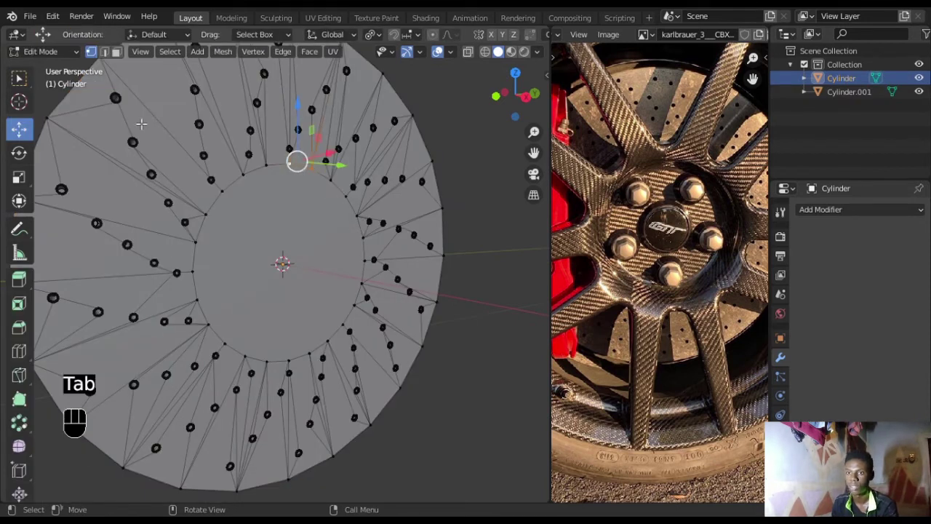
{"action": "left_click", "coordinate": [116, 52]}
{"action": "left_click", "coordinate": [305, 273]}
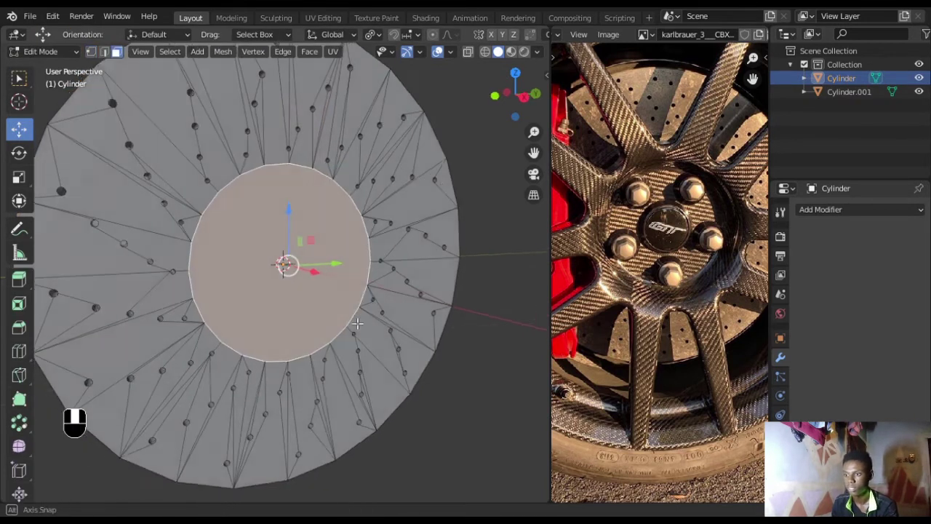
{"action": "scroll", "coordinate": [354, 312], "scroll_direction": "down", "scroll_amount": 2}
{"action": "middle_click_drag", "start_coordinate": [353, 312], "coordinate": [360, 276]}
{"action": "key", "text": "e"}
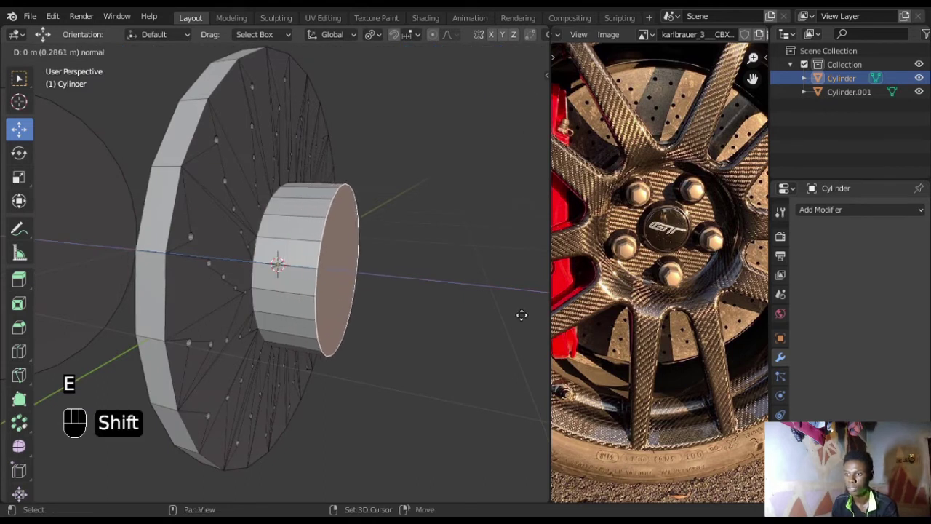
{"action": "left_click", "coordinate": [53, 343]}
Shorten the hub by moving its end face back along the X axis toward the disc
{"action": "scroll", "coordinate": [310, 323], "scroll_direction": "down", "scroll_amount": 2}
{"action": "middle_click_drag", "start_coordinate": [276, 305], "coordinate": [359, 295]}
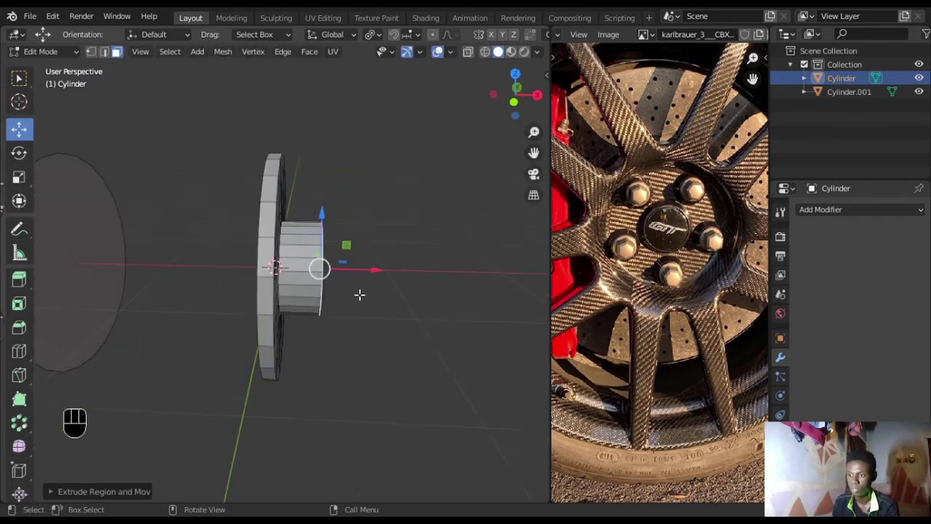
{"action": "left_click_drag", "start_coordinate": [373, 275], "coordinate": [333, 281], "text": "shift"}
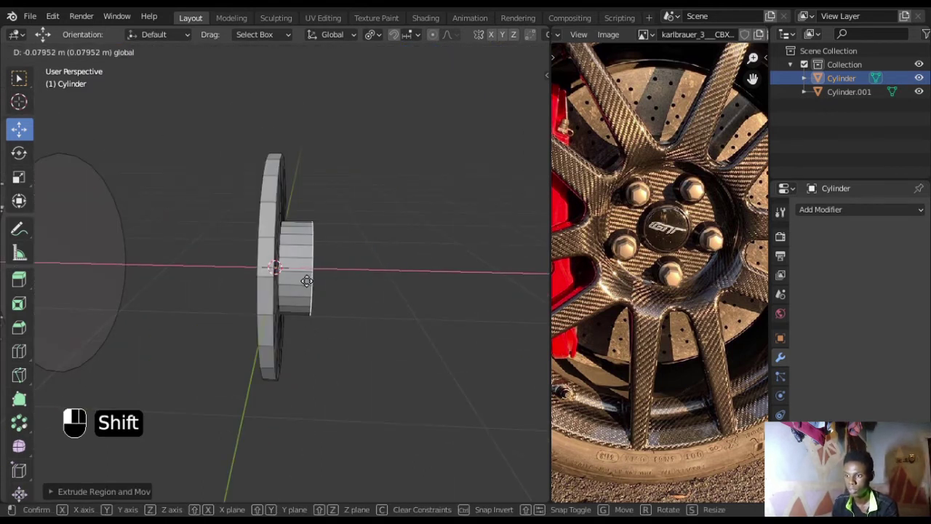
{"action": "left_click_drag", "start_coordinate": [235, 271], "coordinate": [328, 289], "text": "shift"}
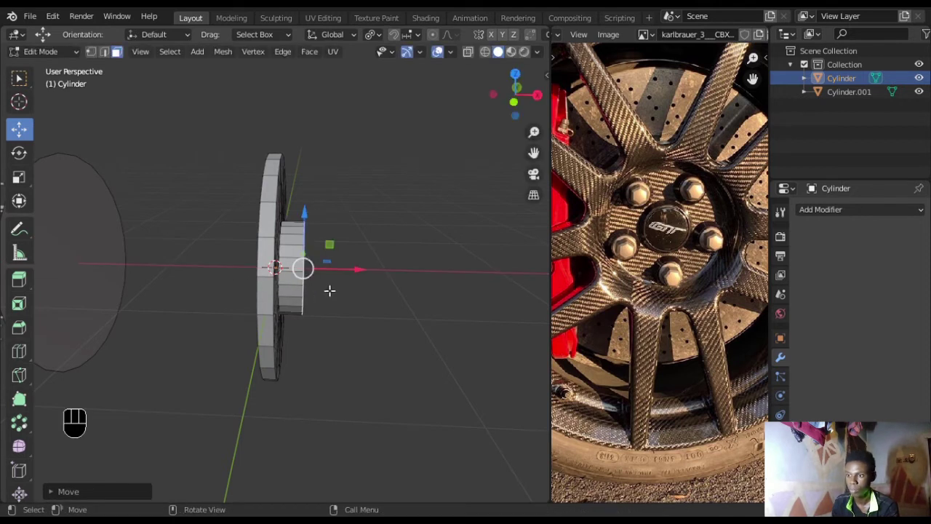
Inset the hub's circular end face and extrude it inward to form a shallow recess with a thin rim
{"action": "middle_click_drag", "start_coordinate": [328, 289], "coordinate": [337, 287]}
{"action": "mouse_move", "coordinate": [350, 282]}
{"action": "left_mouse_down", "text": "shift"}
{"action": "mouse_move", "coordinate": [339, 276]}
{"action": "mouse_move", "coordinate": [356, 287]}
{"action": "left_mouse_up", "text": "shift"}
{"action": "middle_click_drag", "start_coordinate": [355, 287], "coordinate": [339, 326]}
{"action": "scroll", "coordinate": [371, 275], "scroll_direction": "up", "scroll_amount": 4}
{"action": "key", "text": "i"}
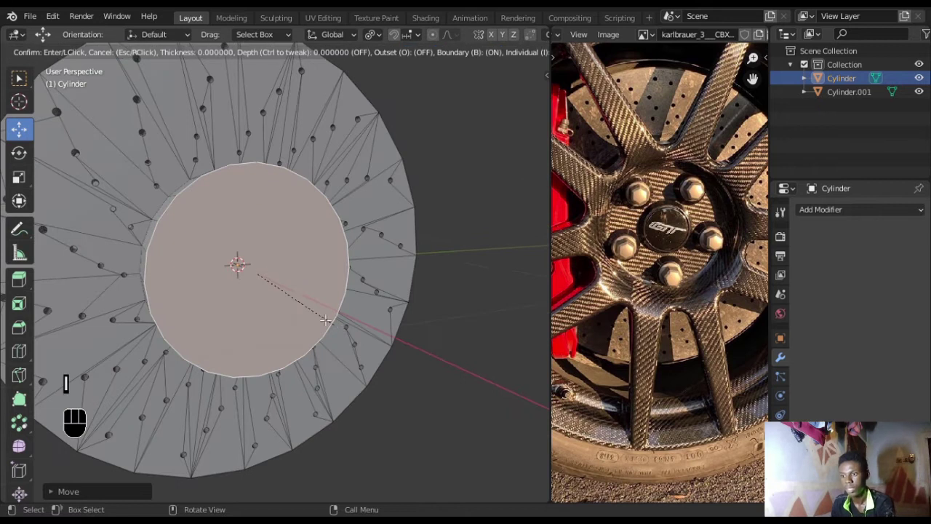
{"action": "left_click", "coordinate": [474, 380]}
{"action": "middle_click_drag", "start_coordinate": [473, 381], "coordinate": [377, 302]}
{"action": "key", "text": "e"}
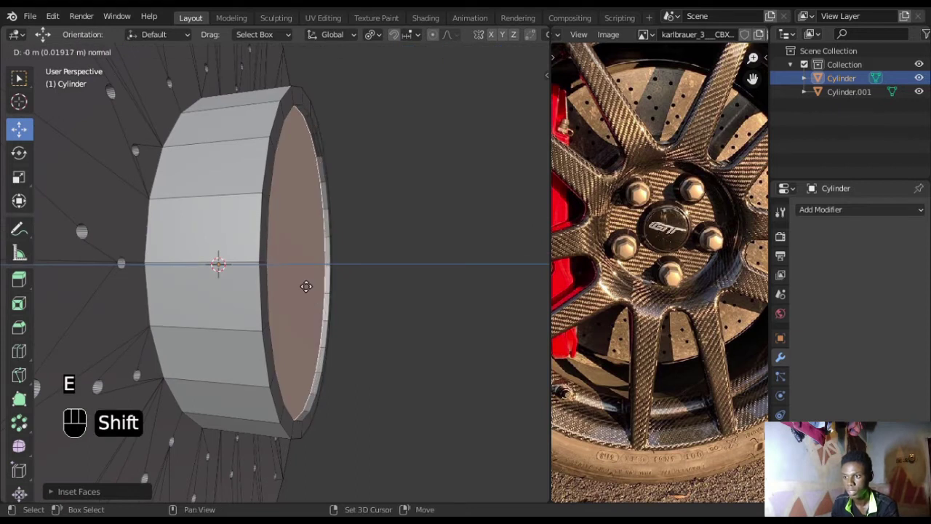
{"action": "left_click", "coordinate": [304, 285]}
Add an edge loop around the hub's rim and move the outer loop back along the X axis to chamfer it
{"action": "key", "text": "ctrl+r"}
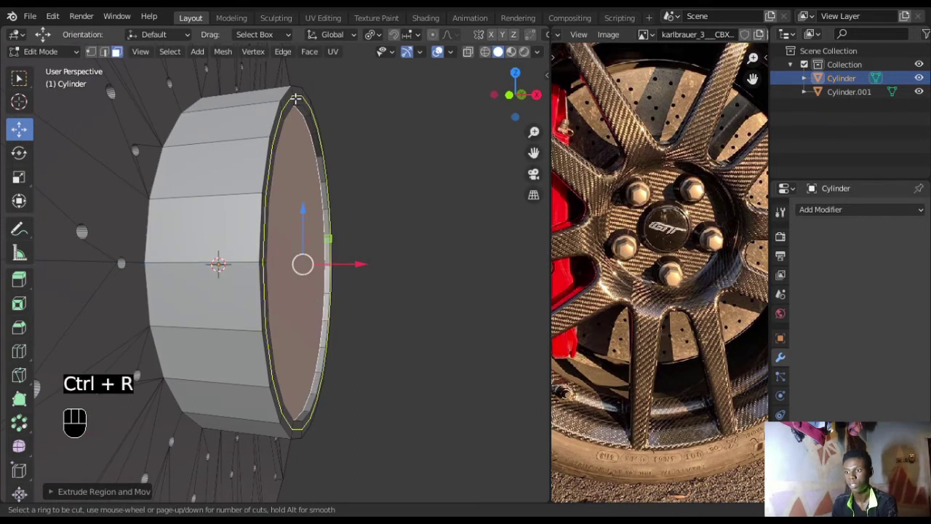
{"action": "left_click", "coordinate": [295, 98]}
{"action": "left_click", "coordinate": [294, 98]}
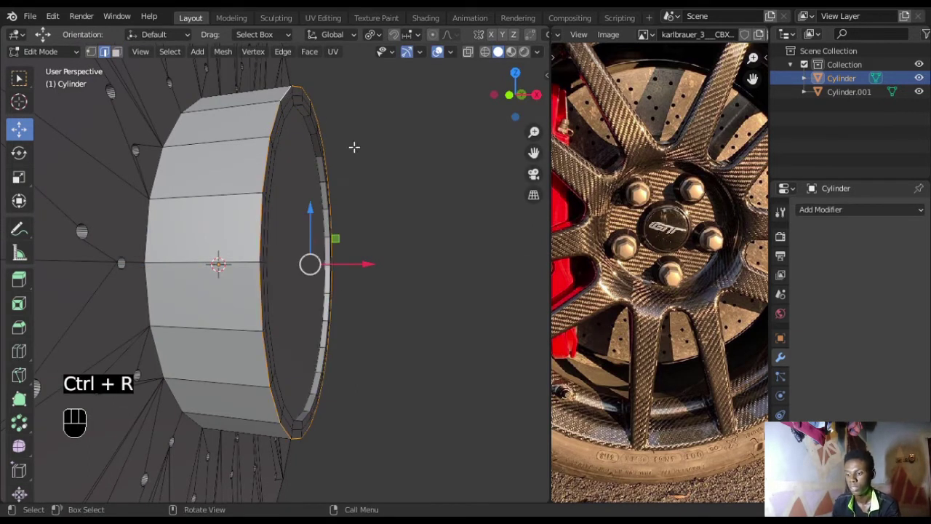
{"action": "left_click_drag", "start_coordinate": [368, 267], "coordinate": [302, 261], "text": "shift"}
{"action": "middle_click_drag", "start_coordinate": [302, 261], "coordinate": [243, 277]}
{"action": "middle_click_drag", "start_coordinate": [323, 246], "coordinate": [303, 245]}
{"action": "scroll", "coordinate": [349, 209], "scroll_direction": "down", "scroll_amount": 6}
{"action": "scroll", "coordinate": [276, 251], "scroll_direction": "up", "scroll_amount": 5}
Shade the brake disc smooth and enable Auto Smooth in its normals settings
{"action": "key", "text": "Tab"}
{"action": "scroll", "coordinate": [264, 227], "scroll_direction": "down", "scroll_amount": 5}
{"action": "right_click", "coordinate": [299, 243]}
{"action": "left_click", "coordinate": [298, 243]}
{"action": "middle_click_drag", "start_coordinate": [355, 260], "coordinate": [383, 233]}
{"action": "scroll", "coordinate": [298, 252], "scroll_direction": "up", "scroll_amount": 3}
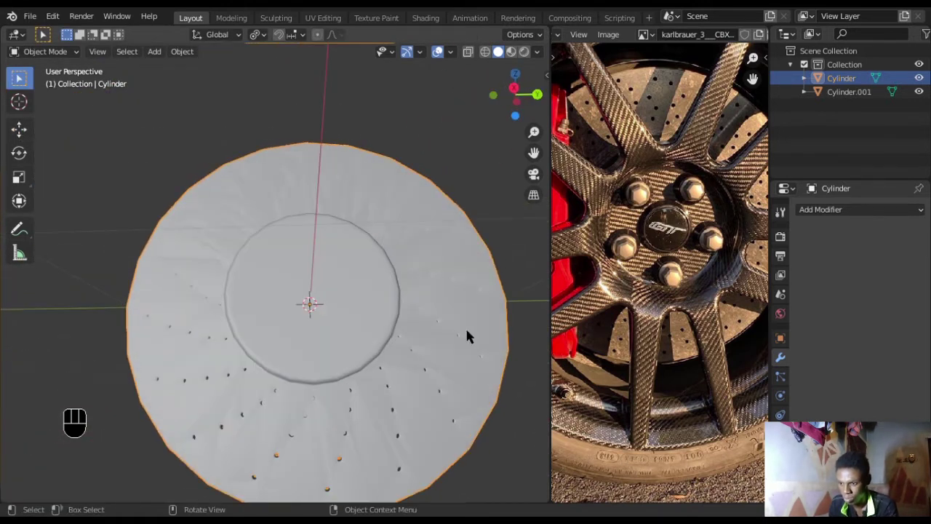
{"action": "left_click", "coordinate": [780, 376]}
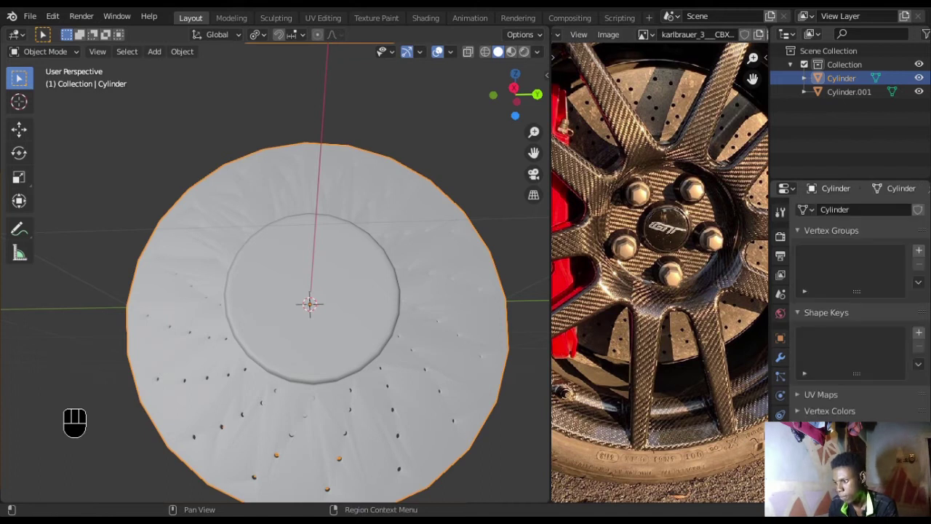
{"action": "scroll", "coordinate": [819, 414], "scroll_direction": "down", "scroll_amount": 1}
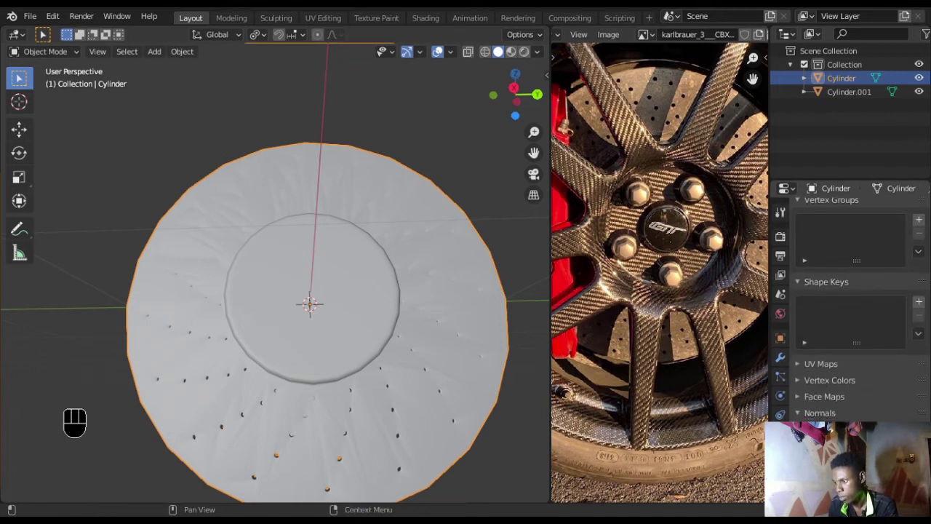
Select the whole ring of faces around the brake disc's outer edge for mesh editing
{"action": "middle_click_drag", "start_coordinate": [228, 264], "coordinate": [364, 305]}
{"action": "scroll", "coordinate": [312, 237], "scroll_direction": "up", "scroll_amount": 3}
{"action": "left_click", "coordinate": [310, 238]}
{"action": "key", "text": "Tab"}
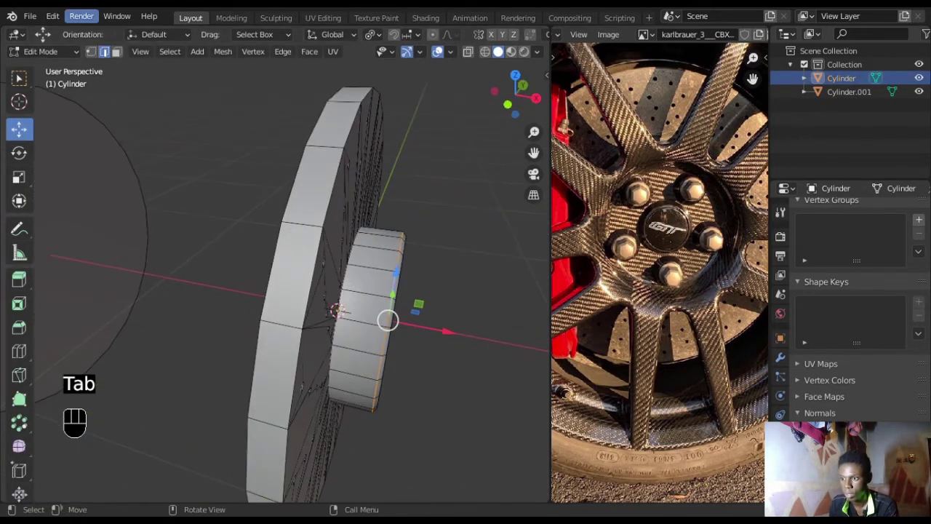
{"action": "left_click", "coordinate": [117, 50]}
{"action": "left_click", "coordinate": [269, 209]}
{"action": "left_click", "coordinate": [317, 229], "text": "alt"}
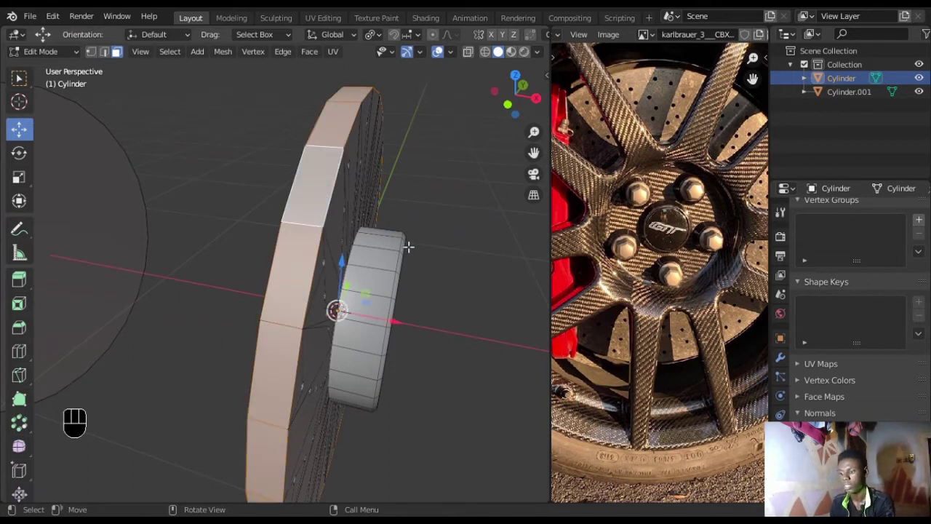
Try insetting the disc's outer edge faces with the Individual option enabled, and undo the inset
{"action": "key", "text": "i"}
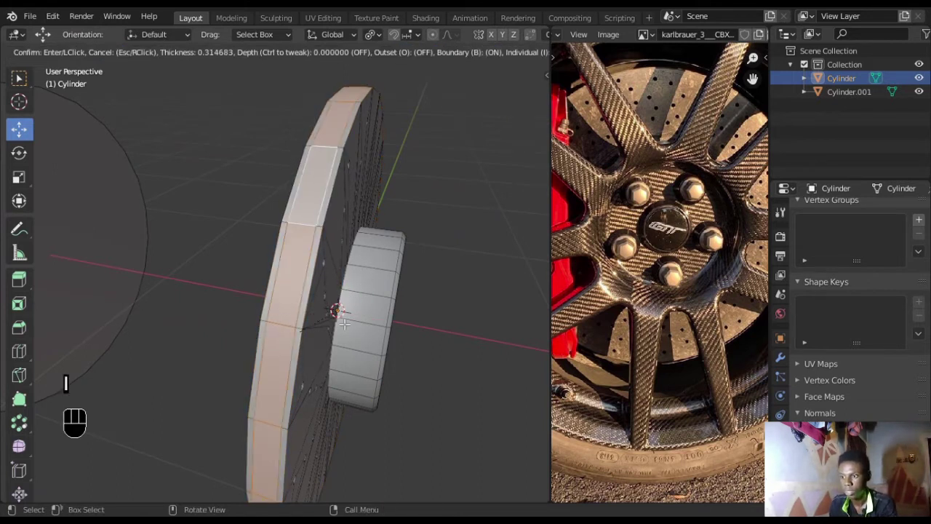
{"action": "left_click", "coordinate": [47, 259]}
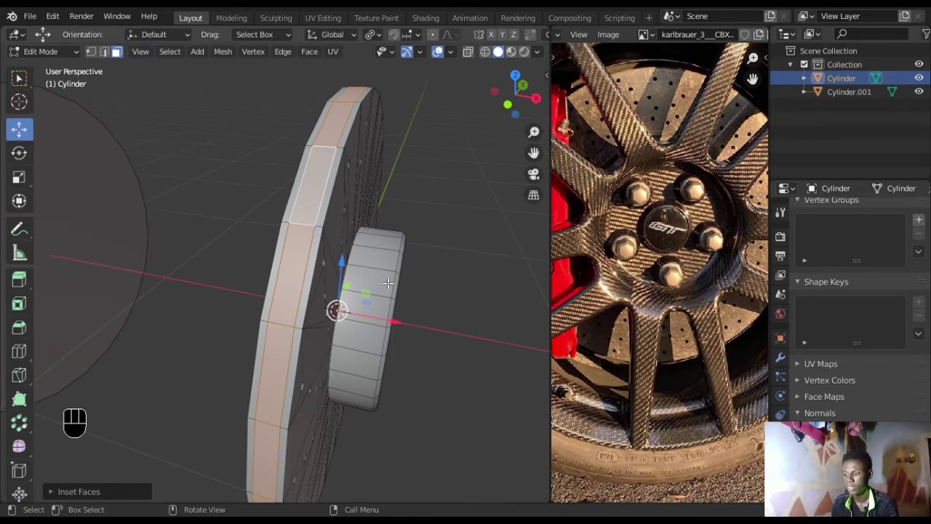
{"action": "key", "text": "i"}
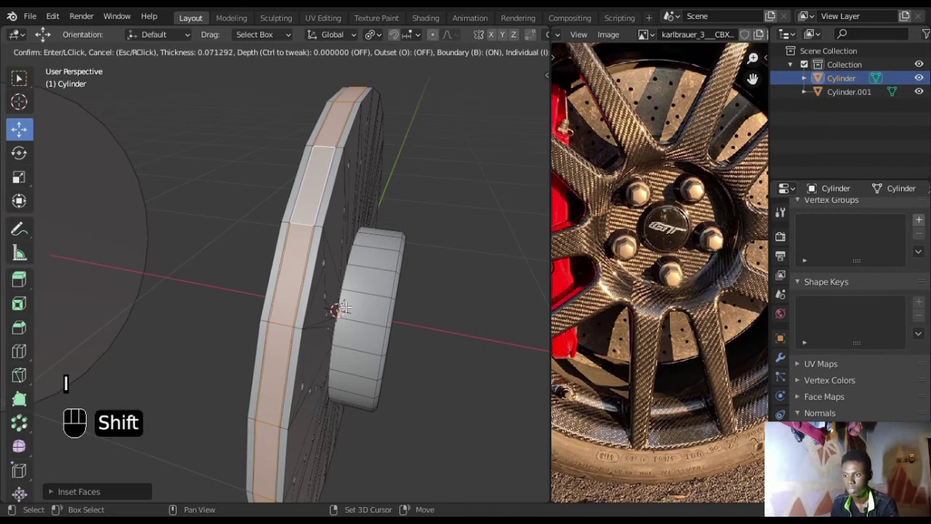
{"action": "left_click", "coordinate": [317, 327]}
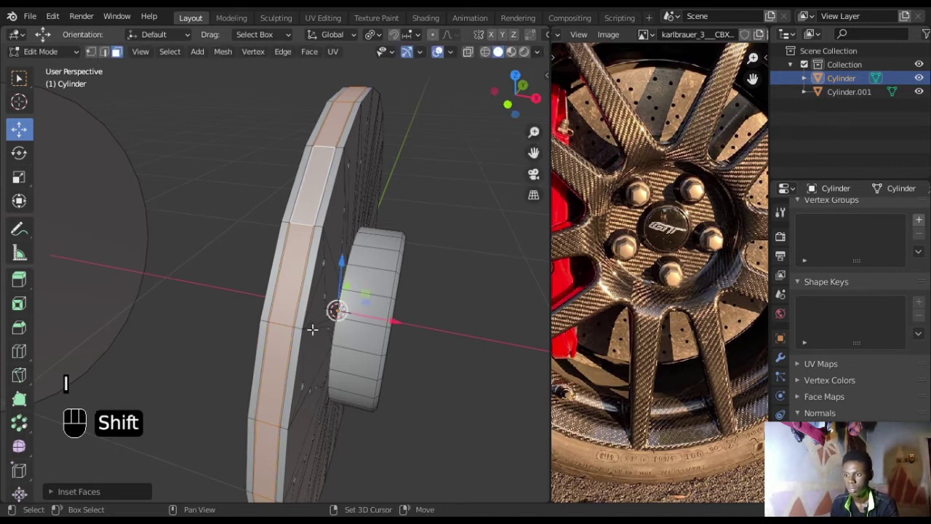
{"action": "left_click", "coordinate": [51, 492]}
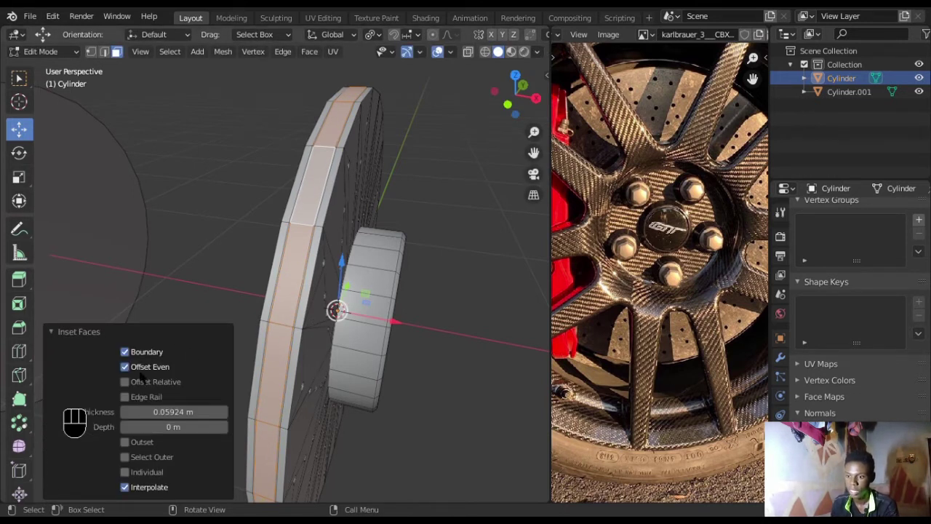
{"action": "left_click", "coordinate": [134, 472]}
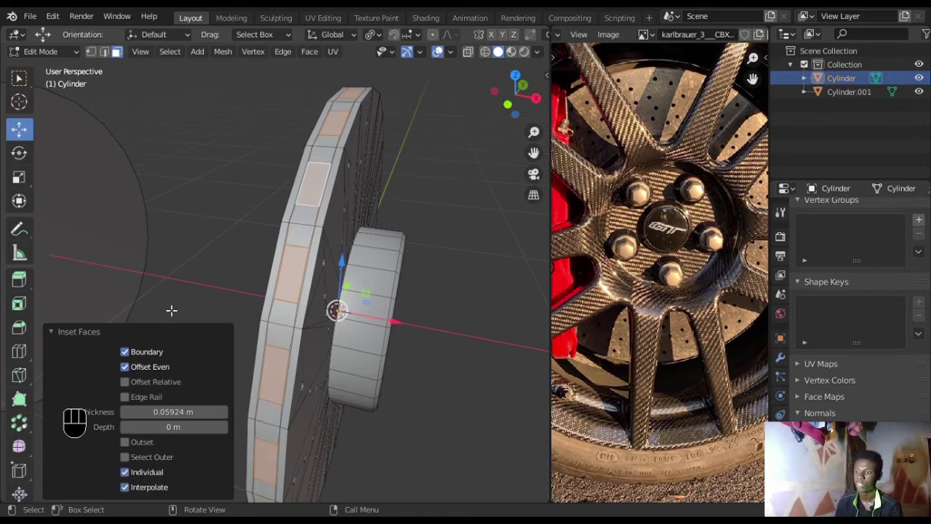
{"action": "left_click", "coordinate": [50, 333]}
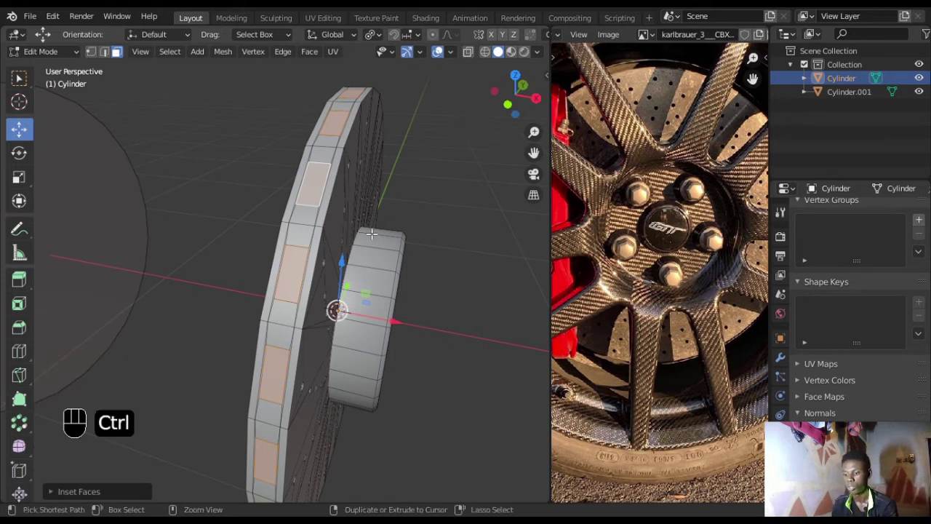
{"action": "key", "text": "ctrl+z"}
Inset each outer edge face of the disc individually and scale the inset faces along the X axis
{"action": "key", "text": "i"}
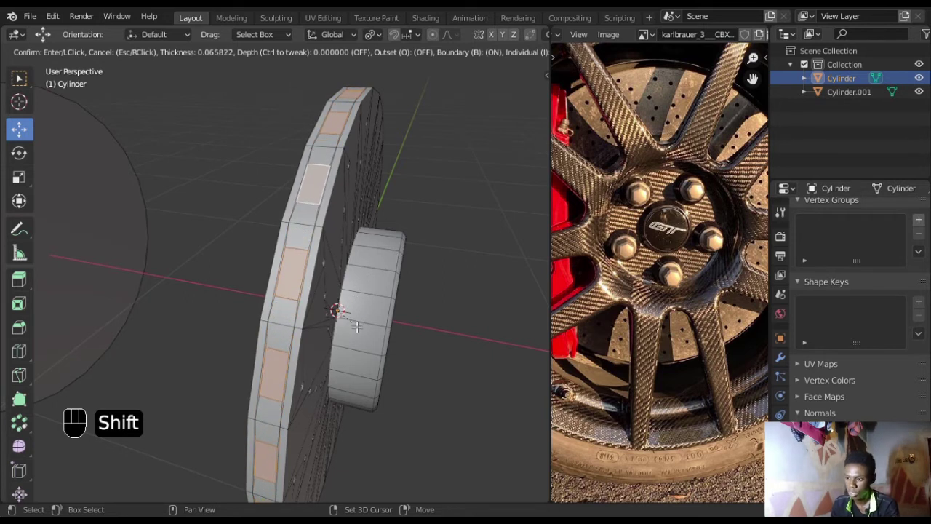
{"action": "left_click", "coordinate": [431, 266]}
{"action": "middle_click_drag", "start_coordinate": [430, 264], "coordinate": [443, 313]}
{"action": "key", "text": "s"}
{"action": "middle_click", "coordinate": [444, 312]}
{"action": "key", "text": "shift"}
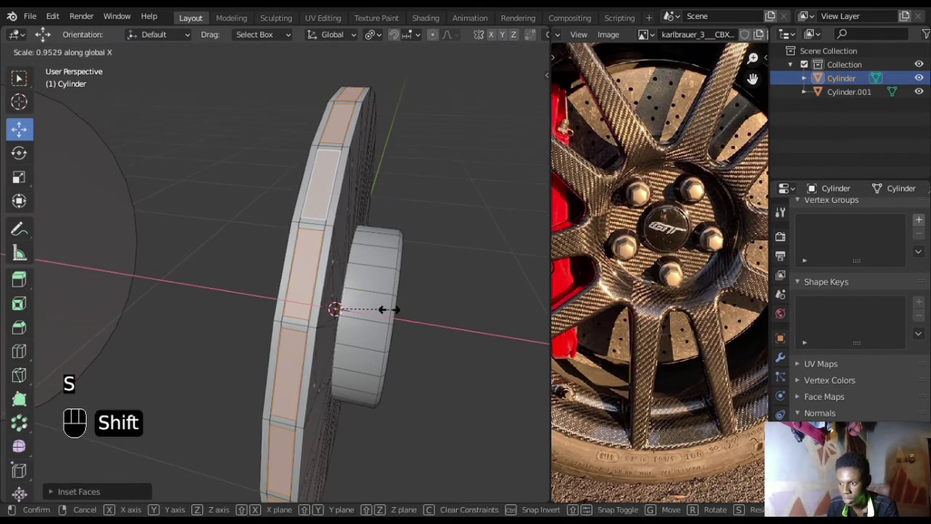
{"action": "left_click", "coordinate": [304, 300]}
{"action": "key", "text": "s"}
{"action": "middle_click", "coordinate": [411, 322]}
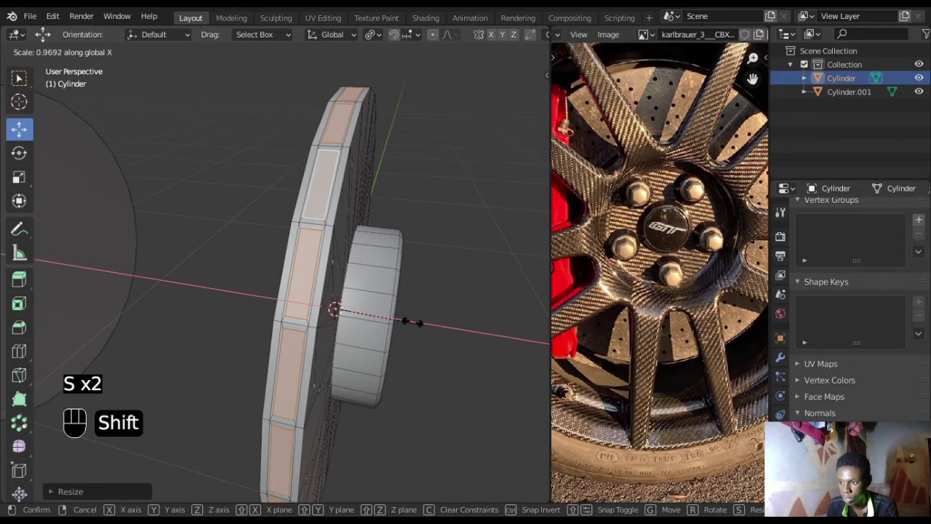
{"action": "left_click", "coordinate": [362, 312]}
Extrude the inset edge faces and shrink them inward along their normals to form ventilation slots, finishing in Object Mode
{"action": "middle_click_drag", "start_coordinate": [405, 218], "coordinate": [455, 385]}
{"action": "scroll", "coordinate": [358, 274], "scroll_direction": "up", "scroll_amount": 2}
{"action": "key", "text": "e"}
{"action": "right_click", "coordinate": [422, 356]}
{"action": "middle_click_drag", "start_coordinate": [405, 347], "coordinate": [437, 338]}
{"action": "key", "text": "alt+s"}
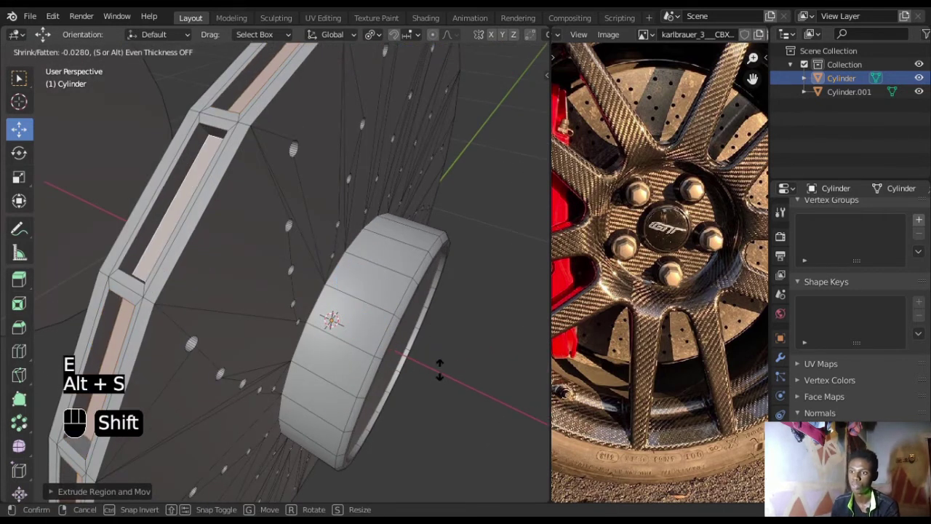
{"action": "left_click", "coordinate": [449, 385]}
{"action": "middle_click_drag", "start_coordinate": [449, 385], "coordinate": [269, 185]}
{"action": "key", "text": "Tab"}
Bring the red brake caliper into view in the reference photo and delete the rods object used for drilling
{"action": "middle_click_drag", "start_coordinate": [271, 249], "coordinate": [339, 308]}
{"action": "middle_click_drag", "start_coordinate": [131, 264], "coordinate": [218, 218]}
{"action": "left_click", "coordinate": [322, 126]}
{"action": "middle_click_drag", "start_coordinate": [321, 126], "coordinate": [345, 305]}
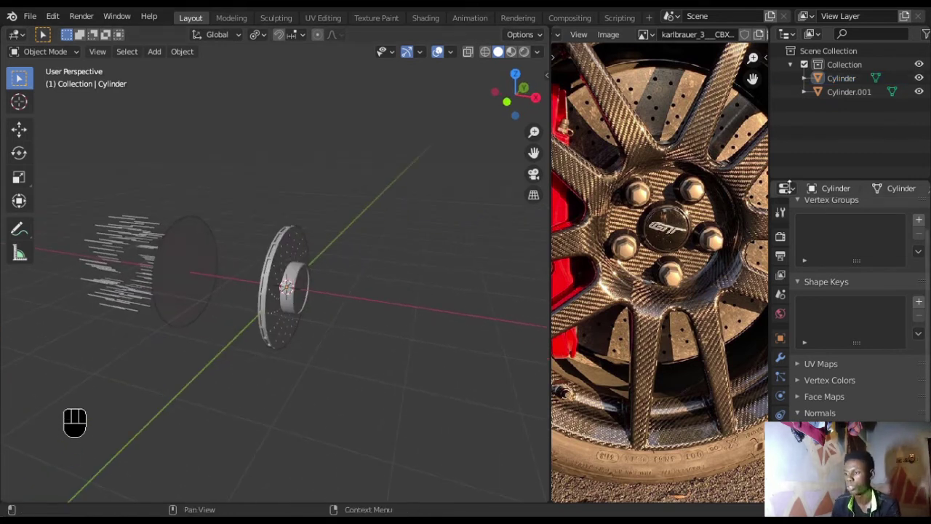
{"action": "middle_click_drag", "start_coordinate": [575, 218], "coordinate": [665, 231]}
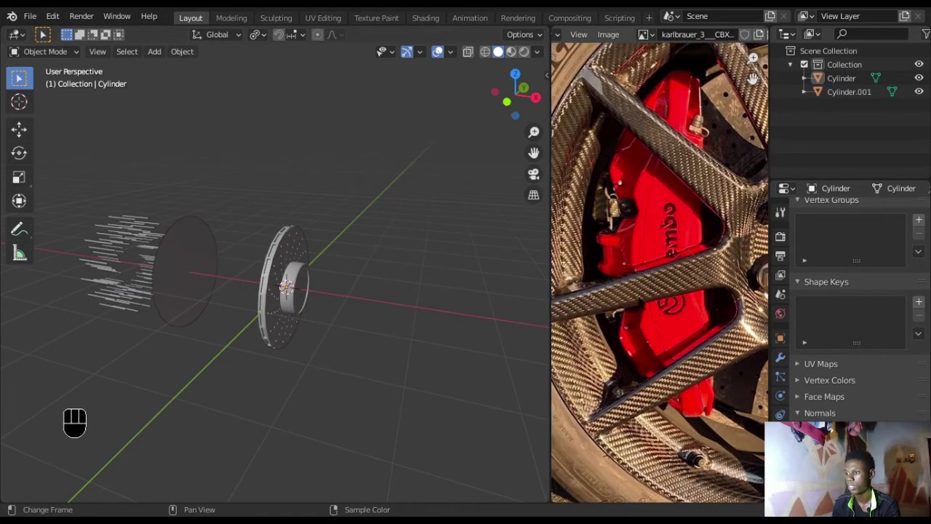
{"action": "middle_click_drag", "start_coordinate": [342, 283], "coordinate": [235, 220]}
{"action": "scroll", "coordinate": [324, 285], "scroll_direction": "up", "scroll_amount": 5}
{"action": "left_click", "coordinate": [193, 148]}
{"action": "key", "text": "x"}
{"action": "left_click", "coordinate": [194, 145]}
Examine the brake disc's slotted edge, drilled face and hub from several angles
{"action": "middle_click_drag", "start_coordinate": [289, 229], "coordinate": [233, 328]}
{"action": "scroll", "coordinate": [266, 301], "scroll_direction": "up", "scroll_amount": 4}
{"action": "middle_click_drag", "start_coordinate": [266, 301], "coordinate": [200, 201]}
{"action": "left_click", "coordinate": [201, 201]}
{"action": "key", "text": "Tab"}
{"action": "middle_click_drag", "start_coordinate": [291, 291], "coordinate": [243, 270]}
{"action": "scroll", "coordinate": [275, 256], "scroll_direction": "up", "scroll_amount": 3}
{"action": "scroll", "coordinate": [280, 252], "scroll_direction": "down", "scroll_amount": 3}
{"action": "key", "text": "Tab"}
{"action": "left_click", "coordinate": [144, 182]}
{"action": "scroll", "coordinate": [150, 222], "scroll_direction": "down", "scroll_amount": 2}
{"action": "middle_click_drag", "start_coordinate": [187, 290], "coordinate": [276, 272]}
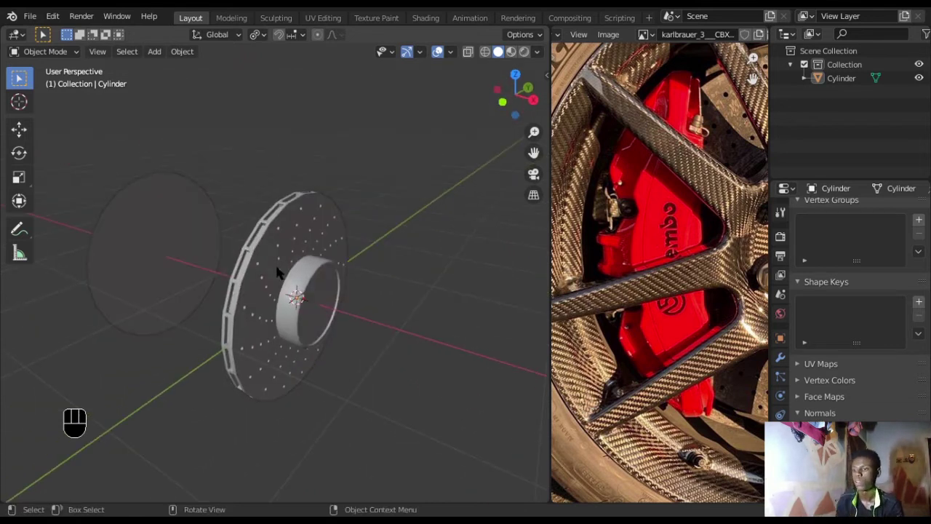
Duplicate the spare circular face behind the disc and move the copy about 2.2 m along the X axis, in front of the disc
{"action": "middle_click_drag", "start_coordinate": [277, 272], "coordinate": [222, 247]}
{"action": "key", "text": "Tab"}
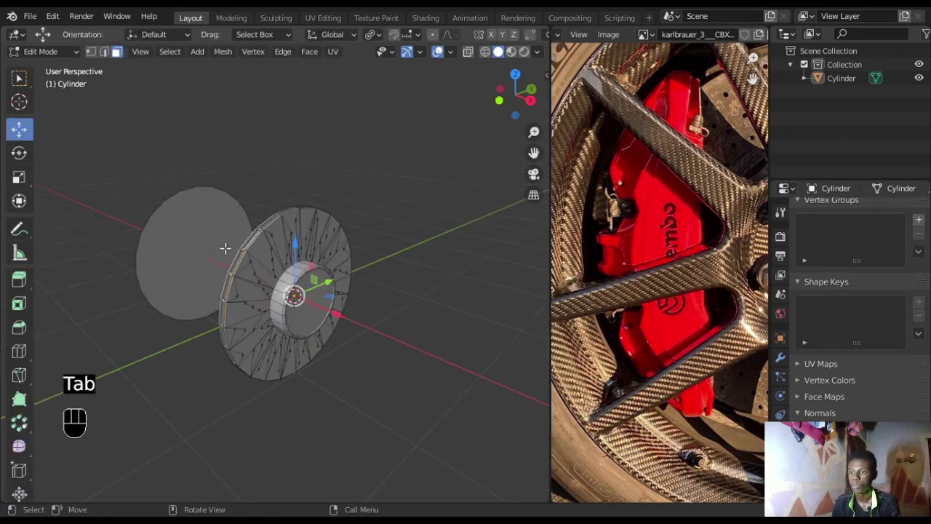
{"action": "left_click", "coordinate": [198, 231]}
{"action": "key", "text": "shift+d"}
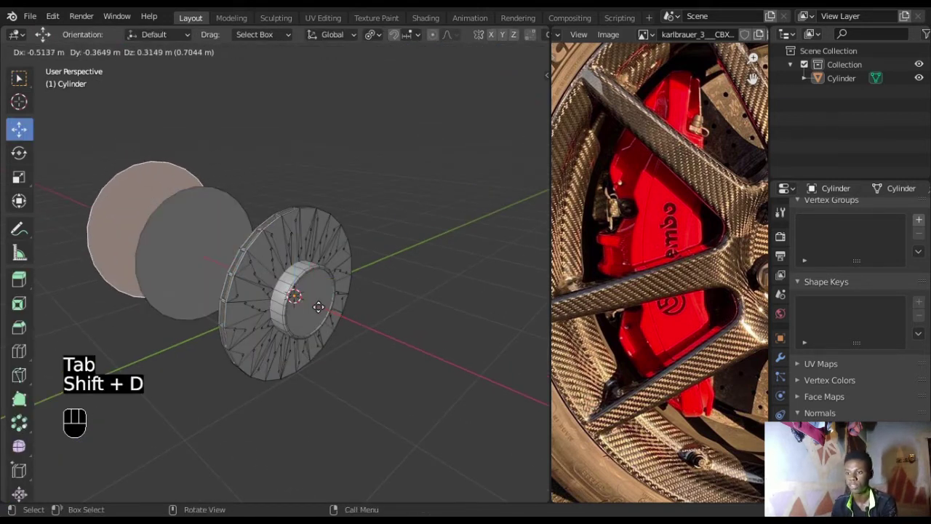
{"action": "right_click", "coordinate": [250, 272]}
{"action": "key", "text": "shift+d"}
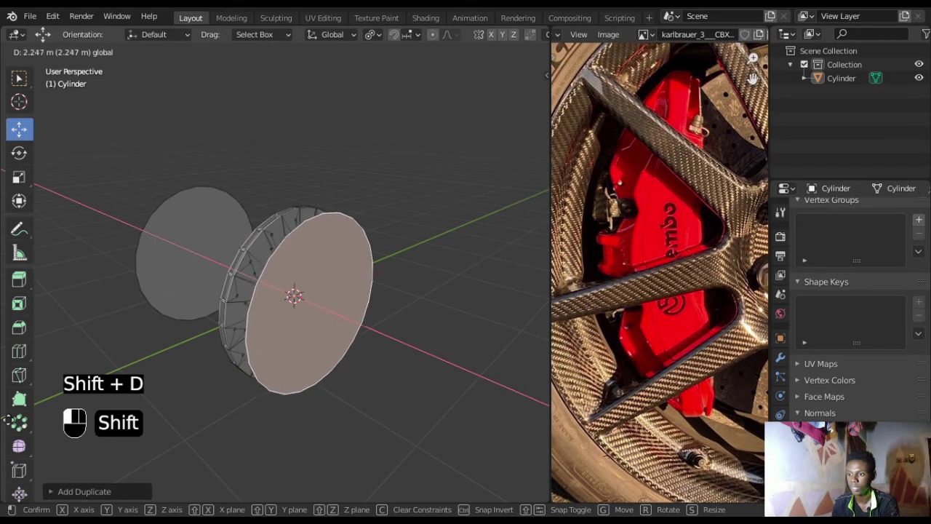
{"action": "left_click", "coordinate": [319, 306]}
Separate the duplicated circular face into its own object and open that object in Edit Mode
{"action": "middle_click_drag", "start_coordinate": [320, 305], "coordinate": [276, 178]}
{"action": "key", "text": "alt+a"}
{"action": "left_click", "coordinate": [91, 51]}
{"action": "middle_click_drag", "start_coordinate": [372, 299], "coordinate": [397, 282]}
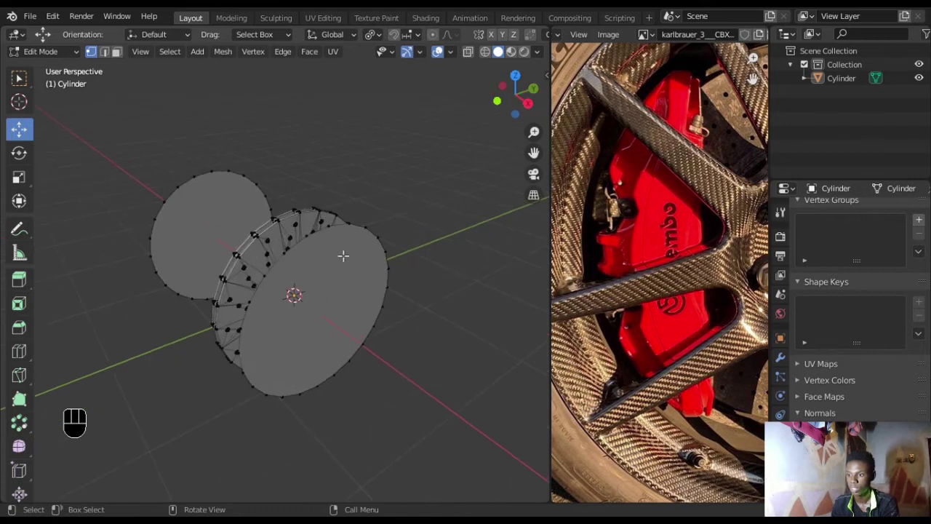
{"action": "key", "text": "l"}
{"action": "key", "text": "p"}
{"action": "left_click", "coordinate": [374, 235]}
{"action": "key", "text": "Tab"}
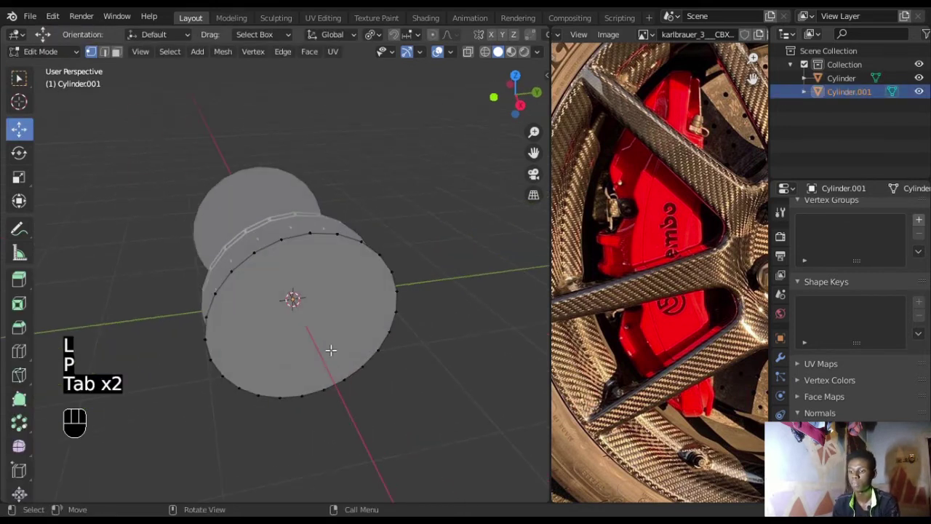
In right orthographic wireframe view, scale the whole separated circle up by about 1.08, past the disc's edge
{"action": "key", "text": "KP_3"}
{"action": "scroll", "coordinate": [328, 353], "scroll_direction": "up", "scroll_amount": 4}
{"action": "middle_click_drag", "start_coordinate": [306, 281], "coordinate": [333, 245], "text": "shift"}
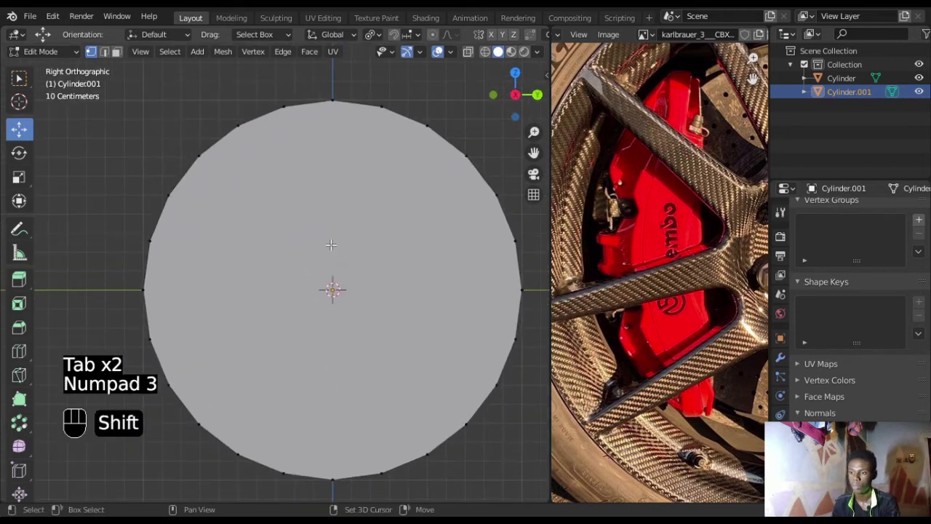
{"action": "scroll", "coordinate": [297, 175], "scroll_direction": "down", "scroll_amount": 3}
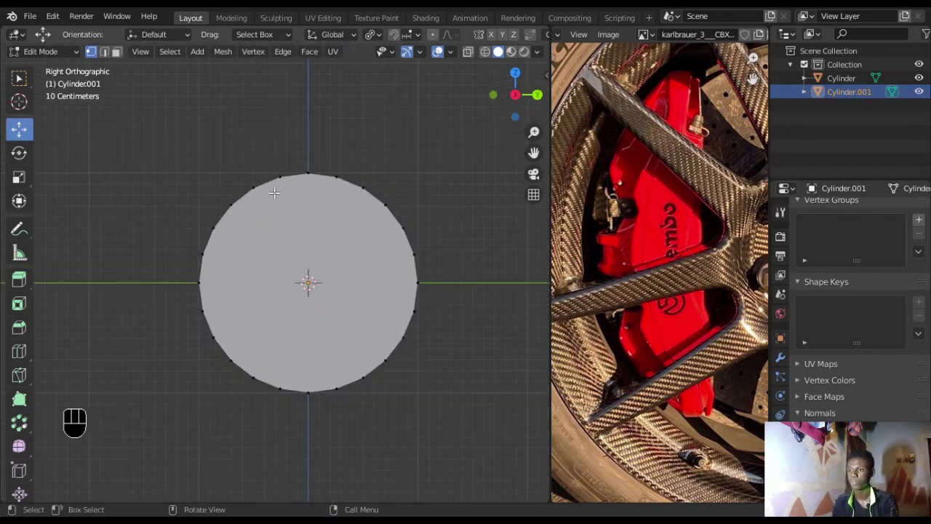
{"action": "key", "text": "shift+z"}
{"action": "key", "text": "a"}
{"action": "scroll", "coordinate": [430, 242], "scroll_direction": "up", "scroll_amount": 2}
{"action": "middle_click_drag", "start_coordinate": [430, 243], "coordinate": [403, 240], "text": "shift"}
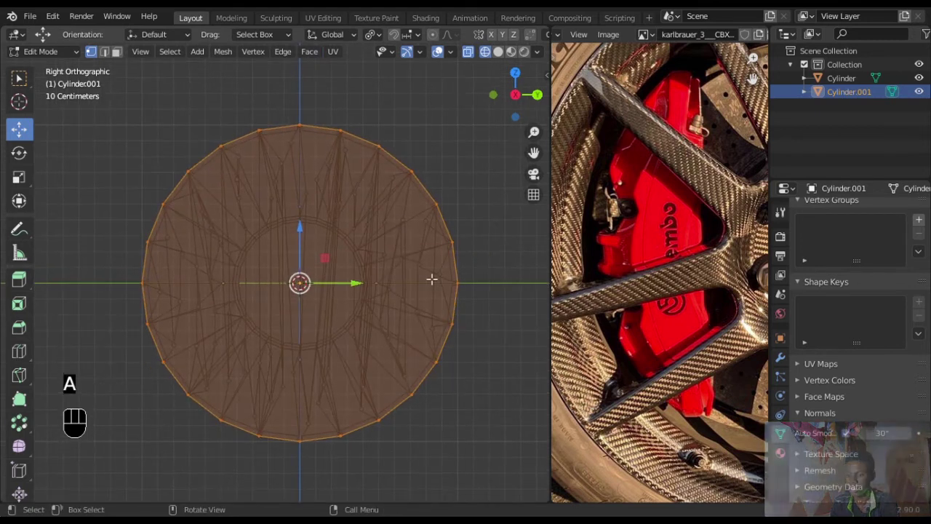
{"action": "key", "text": "s"}
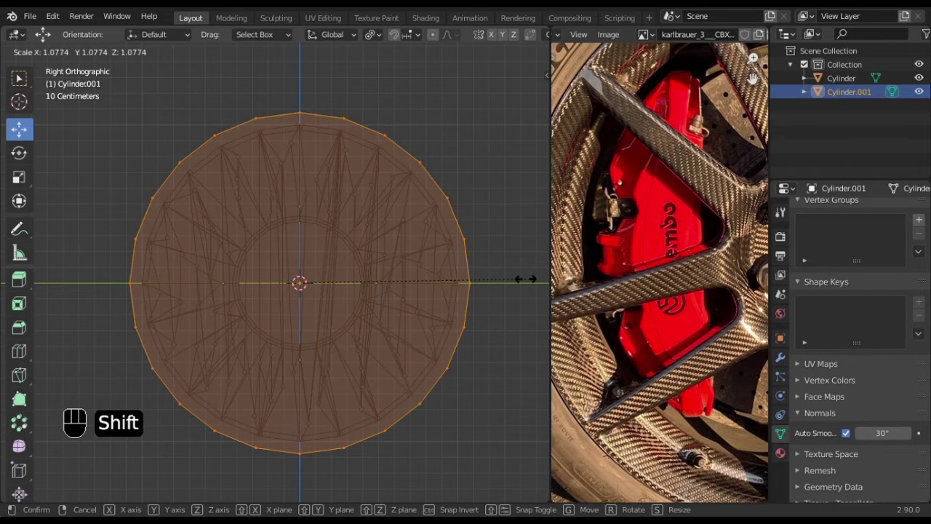
{"action": "left_click", "coordinate": [526, 279]}
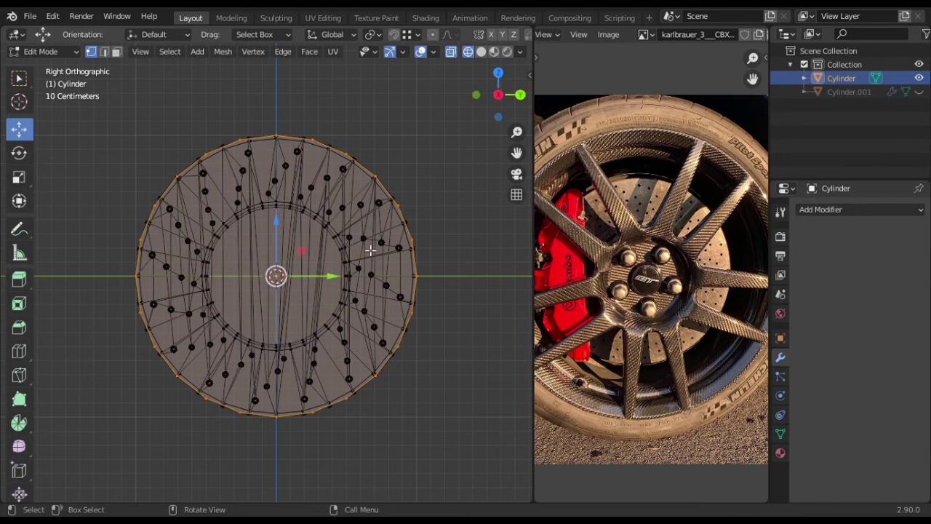
Scale the separated circle slightly larger and delete its top, bottom and positive-Y vertices, keeping only the negative-Y arc
{"action": "key", "text": "s"}
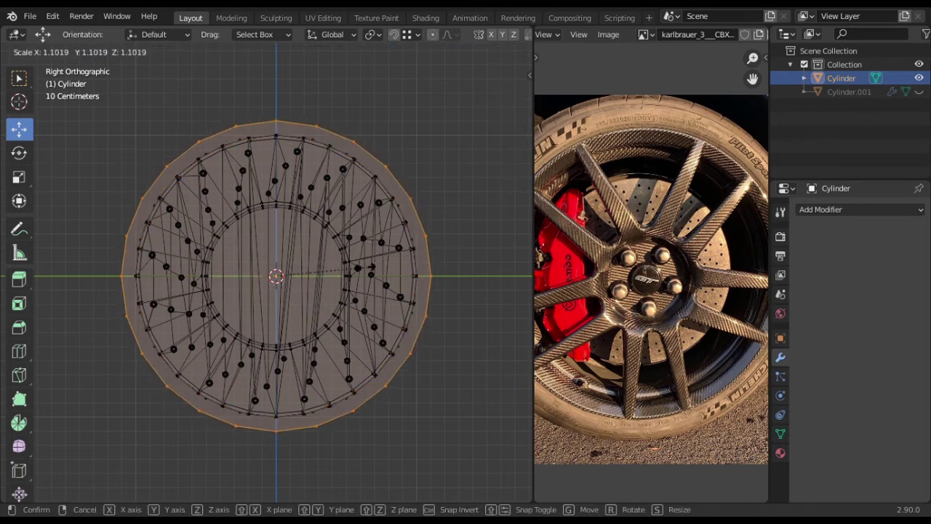
{"action": "left_click", "coordinate": [334, 272]}
{"action": "key", "text": "Tab"}
{"action": "left_click_drag", "start_coordinate": [445, 114], "coordinate": [257, 443]}
{"action": "key", "text": "x"}
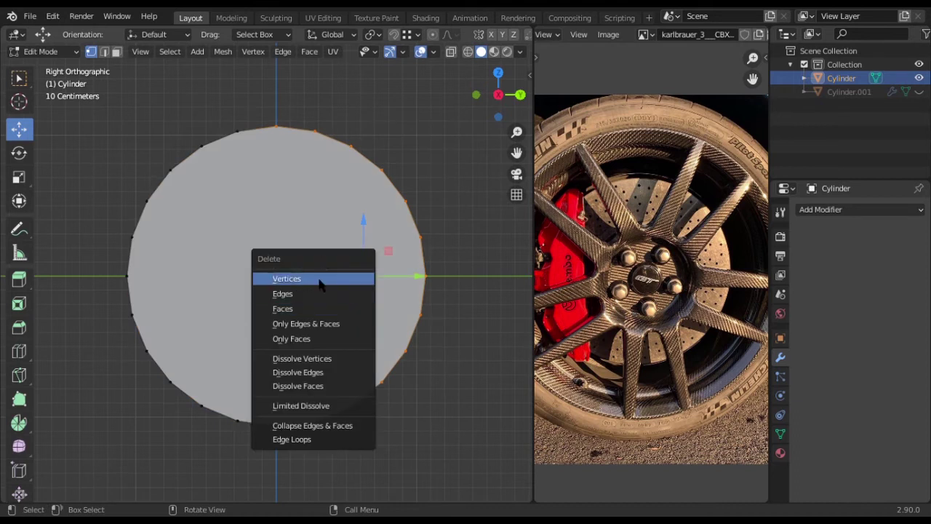
{"action": "left_click", "coordinate": [320, 280]}
Separate the remaining arc into its own object and open it in Edit Mode with all its vertices selected
{"action": "key", "text": "l"}
{"action": "key", "text": "p"}
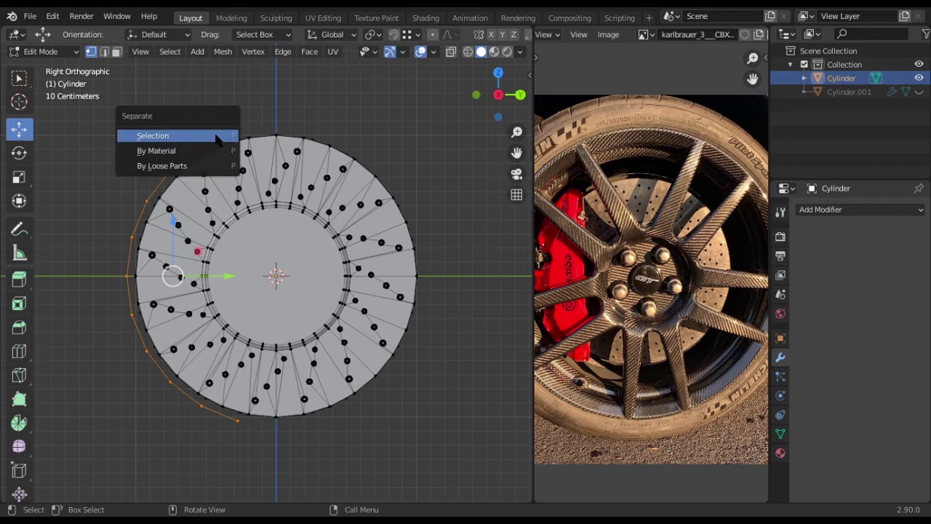
{"action": "left_click", "coordinate": [215, 136]}
{"action": "key", "text": "Tab"}
{"action": "left_click", "coordinate": [201, 155]}
{"action": "key", "text": "Tab"}
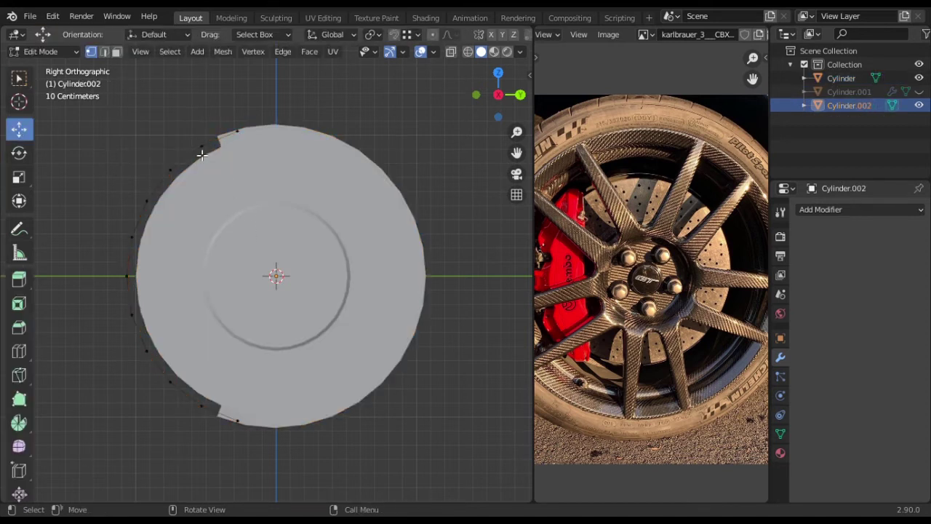
{"action": "key", "text": "a"}
{"action": "key", "text": "s"}
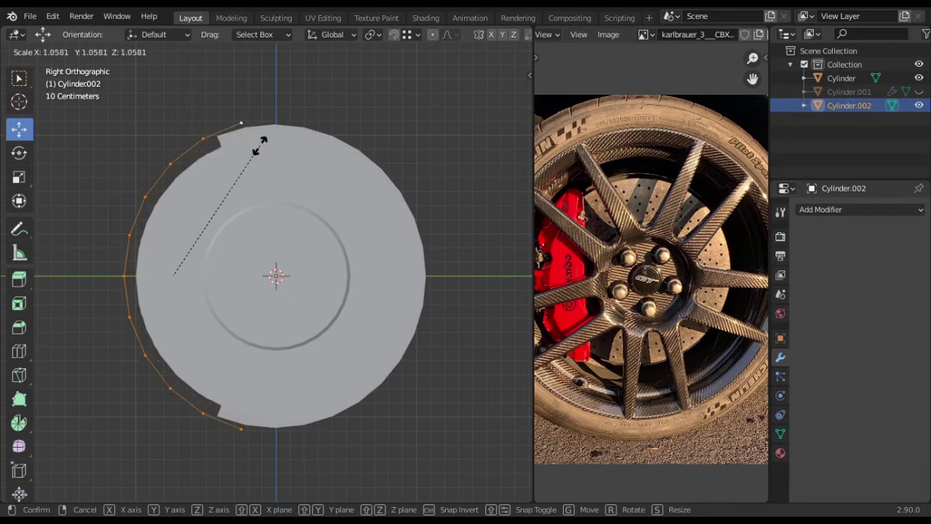
{"action": "left_click", "coordinate": [282, 172]}
{"action": "right_click", "coordinate": [282, 172]}
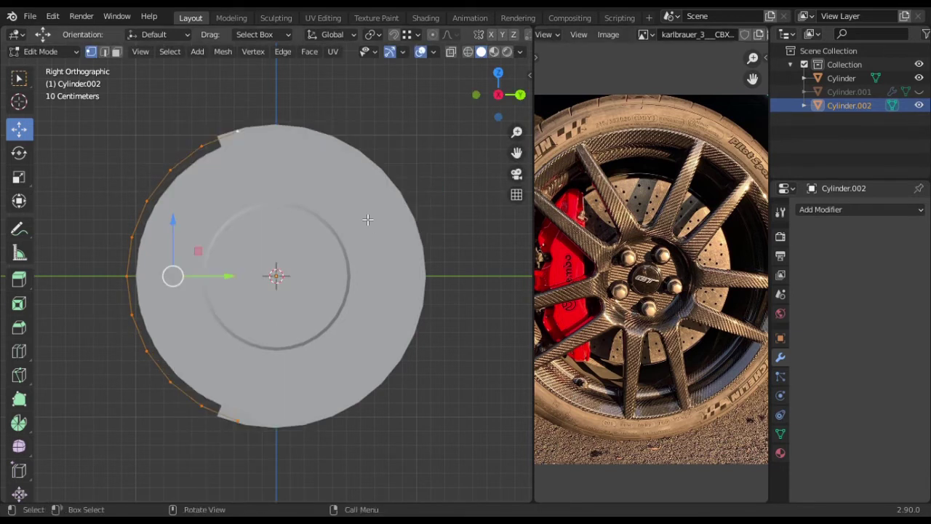
Fill the selected arc outline with a single face, closing it with a straight vertical inner edge
{"action": "key", "text": "f"}
{"action": "key", "text": "ctrl+r"}
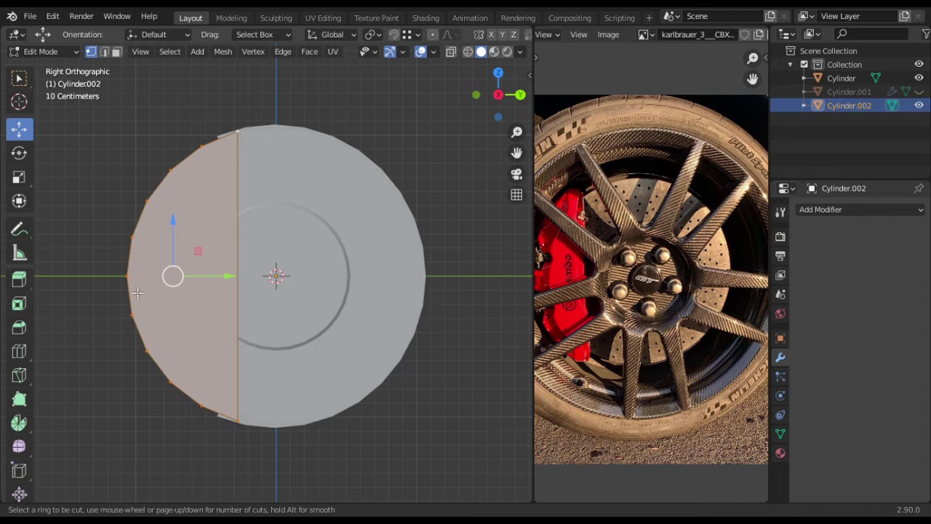
{"action": "key", "text": "Escape"}
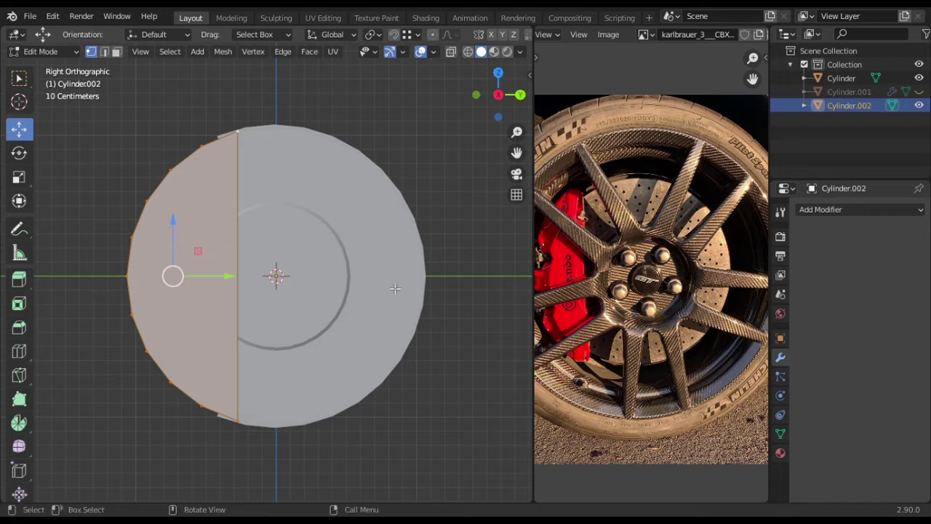
Knife horizontal angle-constrained cuts across the face to the straight edge, from the middle arc vertex and the three vertices above it
{"action": "key", "text": "k"}
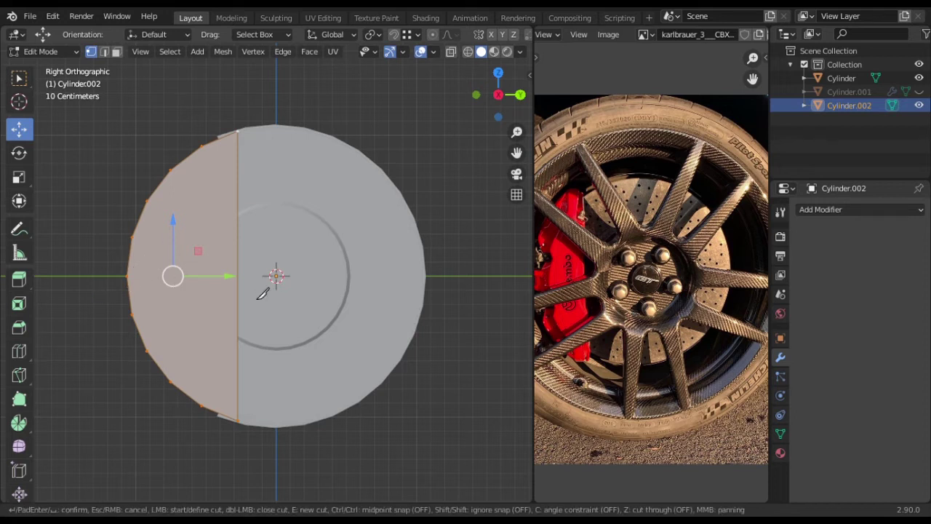
{"action": "left_click", "coordinate": [133, 282]}
{"action": "key", "text": "c"}
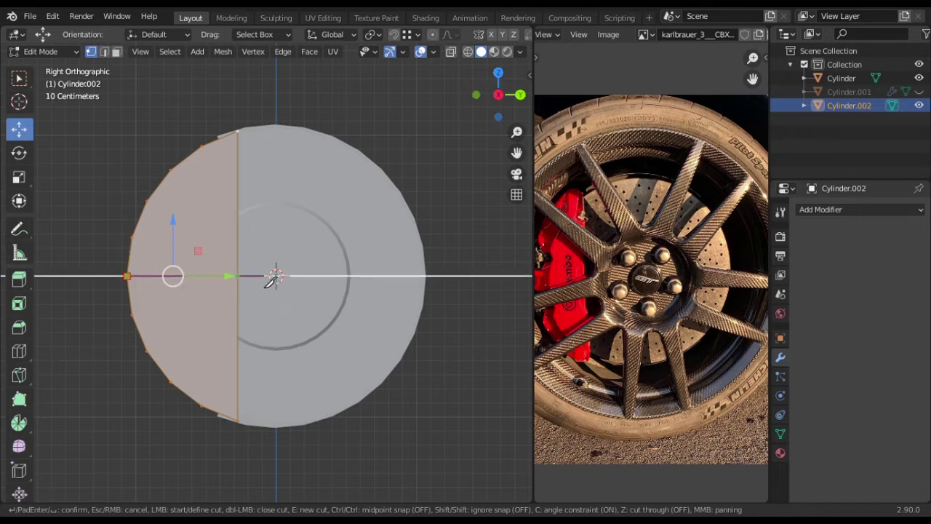
{"action": "key", "text": "e"}
{"action": "left_click", "coordinate": [133, 239]}
{"action": "left_click", "coordinate": [237, 237]}
{"action": "left_click", "coordinate": [146, 201]}
{"action": "left_click", "coordinate": [237, 201]}
{"action": "key", "text": "e"}
{"action": "left_click", "coordinate": [170, 170]}
{"action": "left_click", "coordinate": [237, 170]}
Knife matching horizontal cuts from the three arc vertices below the middle to the straight edge, and apply all the cuts
{"action": "key", "text": "e"}
{"action": "left_click", "coordinate": [134, 316]}
{"action": "left_click", "coordinate": [237, 314]}
{"action": "key", "text": "e"}
{"action": "left_click", "coordinate": [146, 350]}
{"action": "left_click", "coordinate": [237, 350]}
{"action": "key", "text": "e"}
{"action": "left_click", "coordinate": [177, 381]}
{"action": "left_click", "coordinate": [293, 381]}
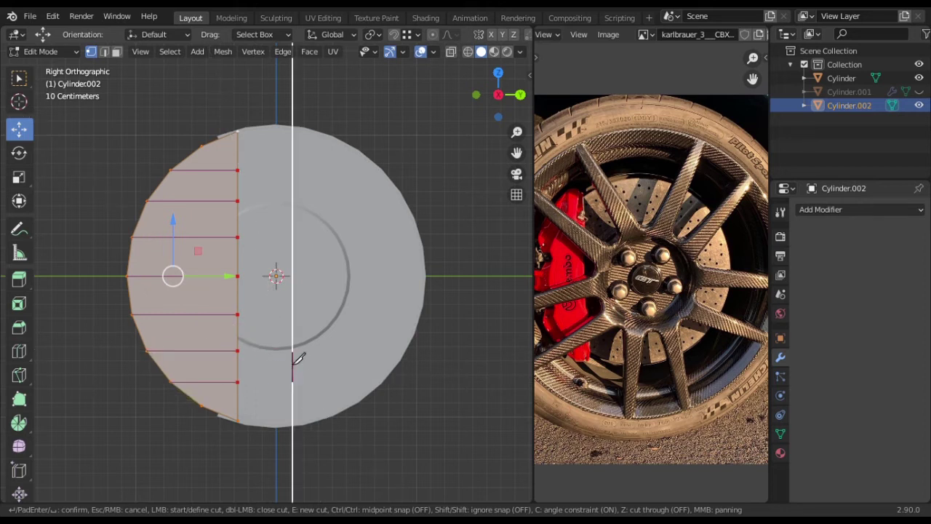
{"action": "key", "text": "Return"}
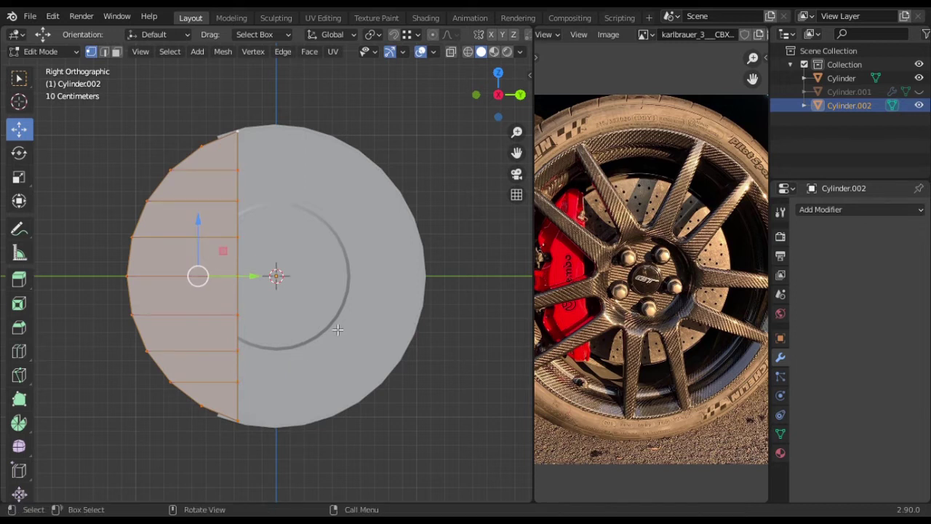
Enable the Screencast Keys display in the viewport
{"action": "key", "text": "n"}
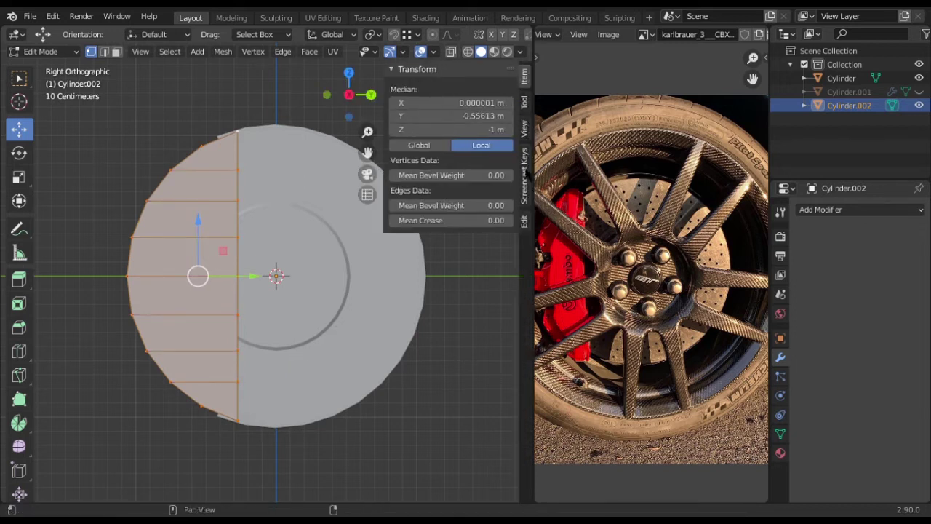
{"action": "left_click", "coordinate": [524, 171]}
{"action": "left_click", "coordinate": [429, 71]}
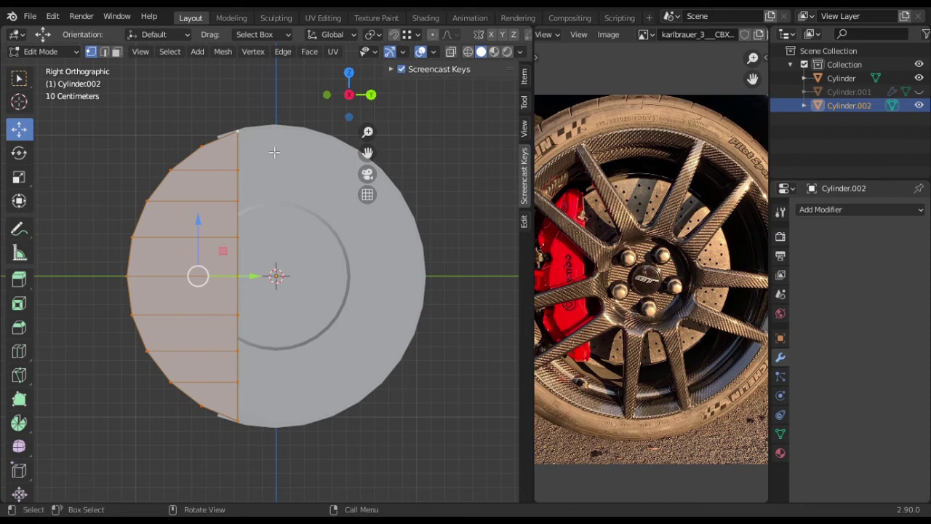
{"action": "key", "text": "n"}
Add a lengthwise loop cut with Even and Flipped edge slide, placed parallel and close to the caliper face's straight inner edge
{"action": "scroll", "coordinate": [245, 244], "scroll_direction": "up", "scroll_amount": 2}
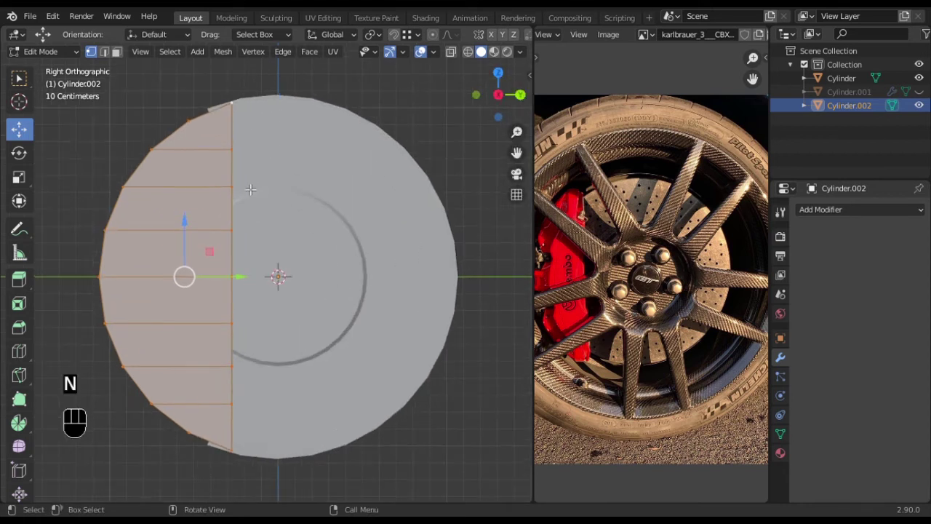
{"action": "key", "text": "ctrl+r"}
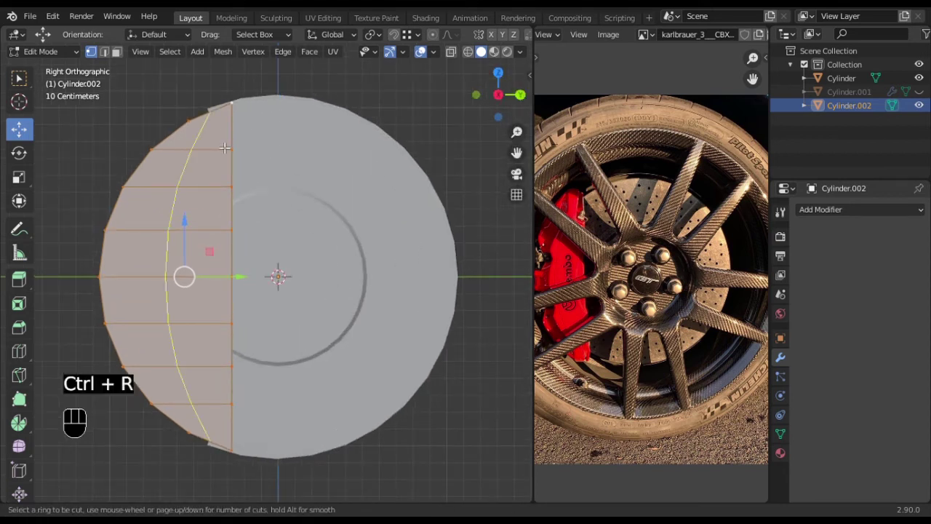
{"action": "left_click", "coordinate": [224, 147]}
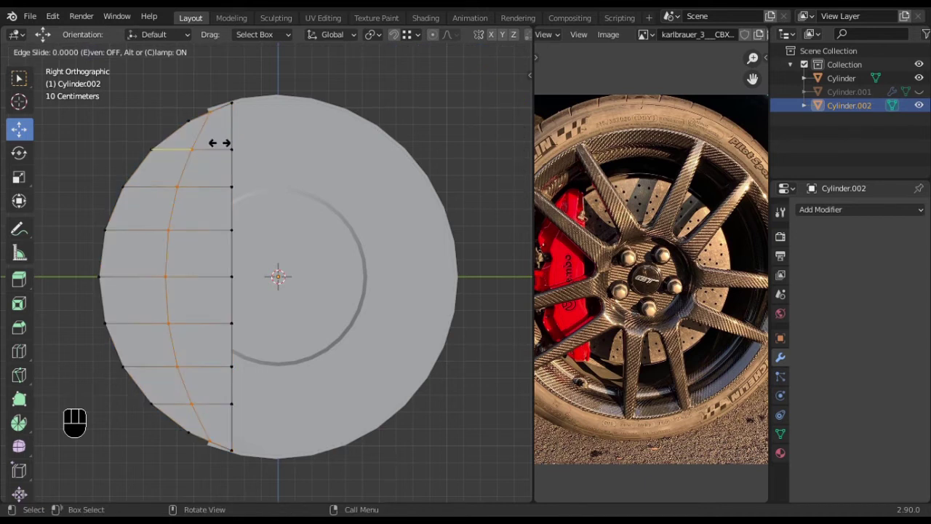
{"action": "key", "text": "e"}
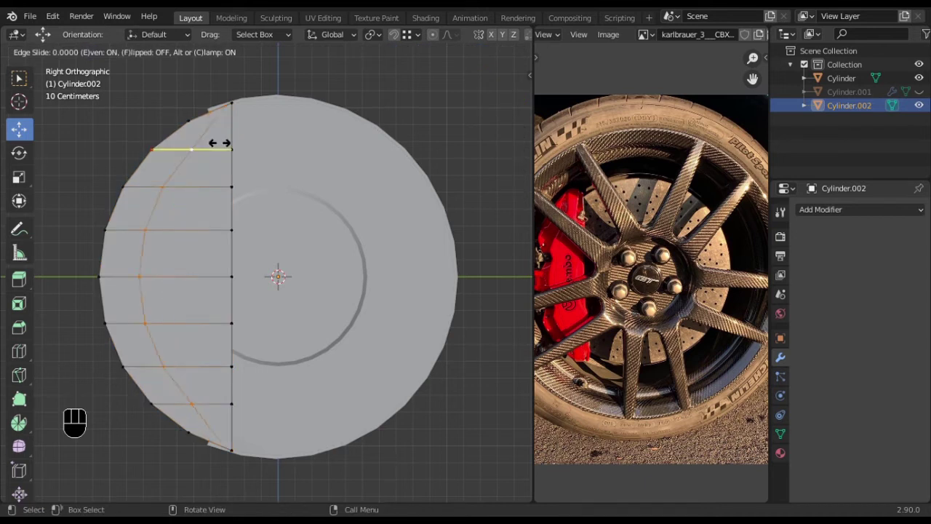
{"action": "key", "text": "f"}
{"action": "key", "text": "shift"}
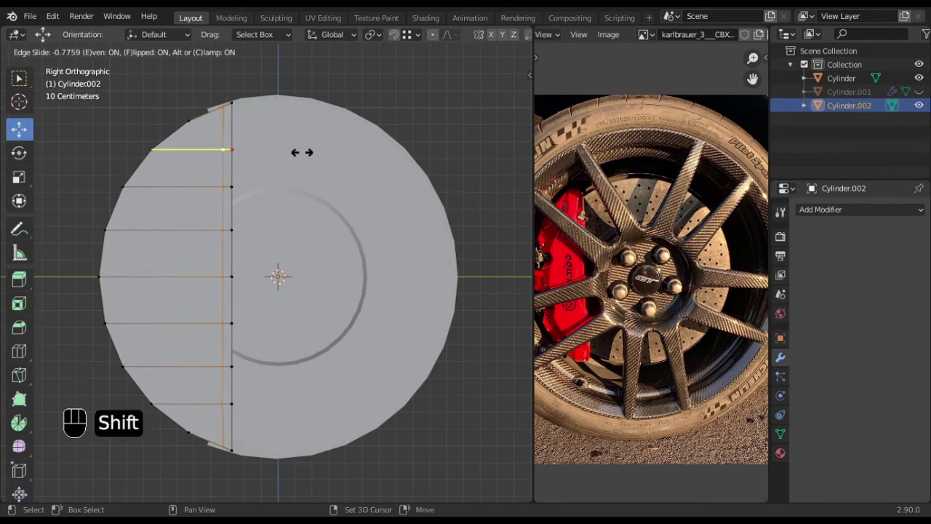
{"action": "left_click", "coordinate": [247, 146]}
Select the vertices of the straight inner edge and scale them down slightly along Z to taper the corners
{"action": "left_click_drag", "start_coordinate": [263, 86], "coordinate": [225, 459]}
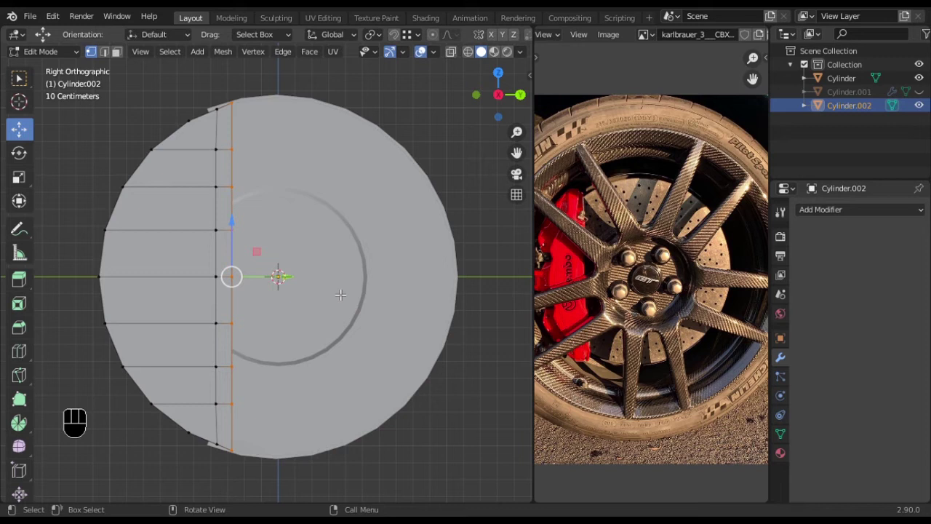
{"action": "key", "text": "s"}
{"action": "key", "text": "z"}
{"action": "key", "text": "shift"}
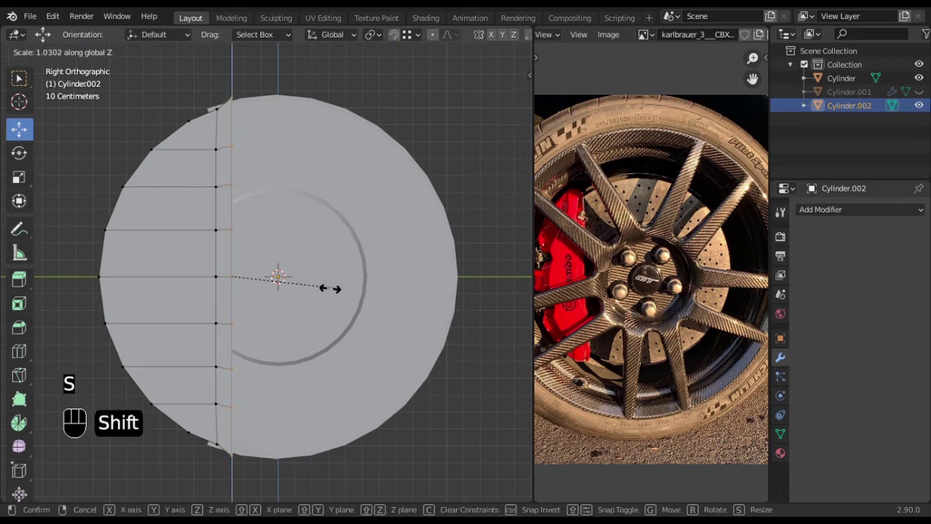
{"action": "left_click", "coordinate": [252, 316]}
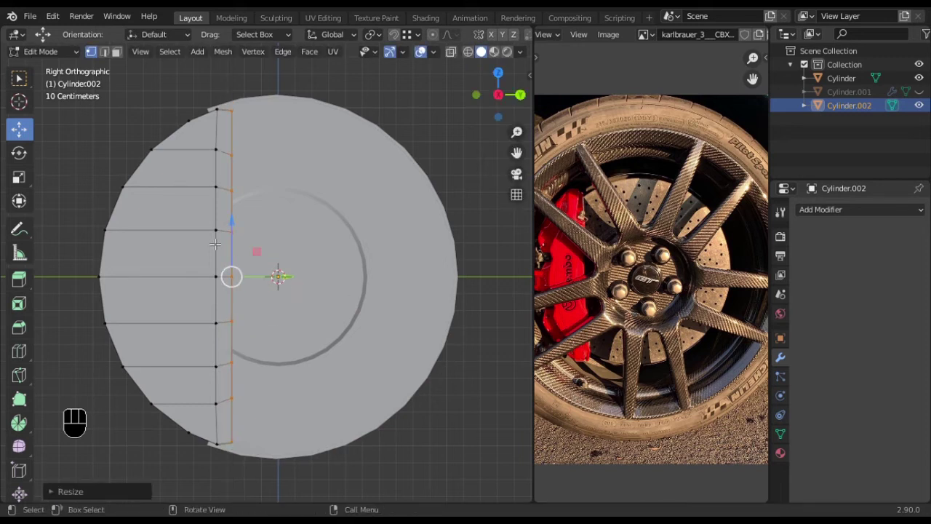
Add a horizontal loop cut across the caliper face in the strip just above its middle line
{"action": "key", "text": "ctrl+r"}
{"action": "left_click", "coordinate": [117, 251]}
{"action": "left_click", "coordinate": [115, 250]}
{"action": "key", "text": "ctrl+r"}
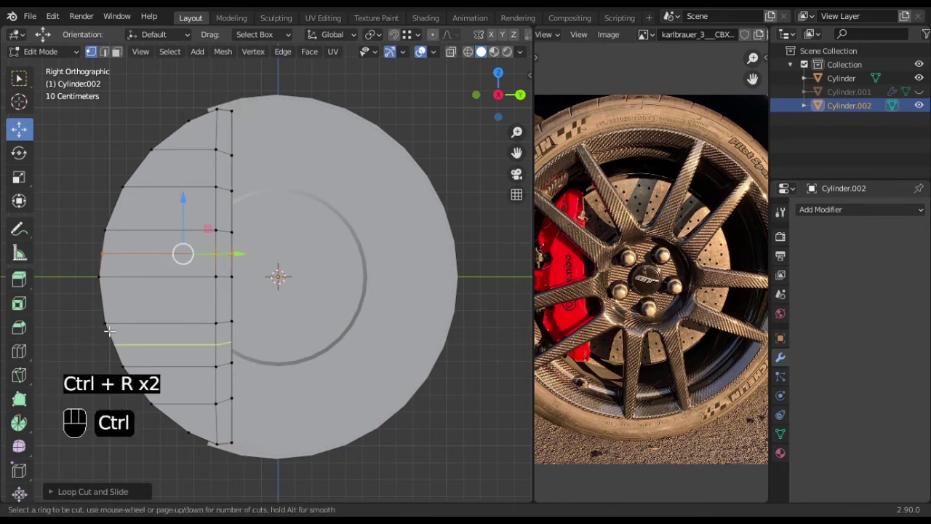
{"action": "left_click", "coordinate": [109, 331]}
{"action": "left_click", "coordinate": [113, 329]}
{"action": "key", "text": "ctrl+z"}
Add a horizontal loop cut across the caliper face in the strip just below its middle line
{"action": "key", "text": "ctrl+r"}
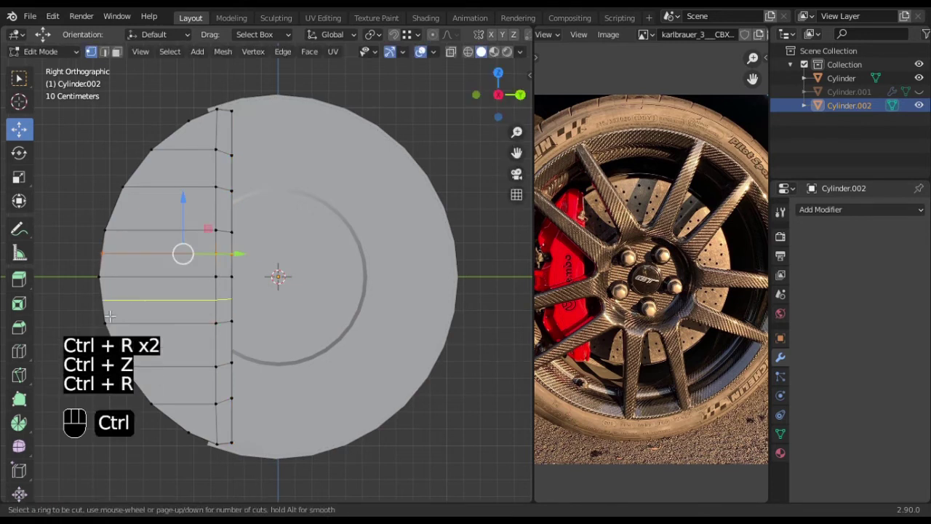
{"action": "left_click", "coordinate": [109, 315]}
{"action": "left_click", "coordinate": [104, 307]}
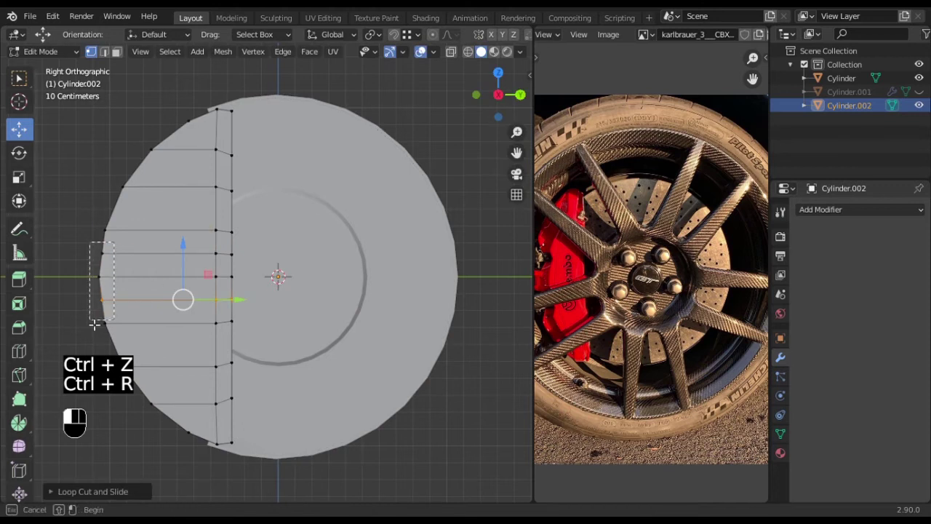
Select the three middle vertices of the outer arc and flatten them along Y into a straight vertical line
{"action": "left_click", "coordinate": [100, 276]}
{"action": "key", "text": "s"}
{"action": "key", "text": "y"}
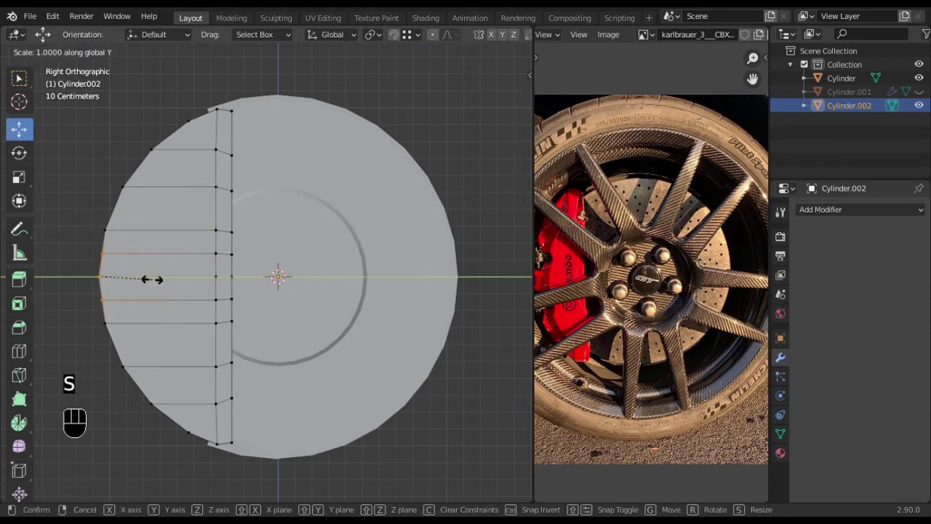
{"action": "right_click", "coordinate": [150, 278]}
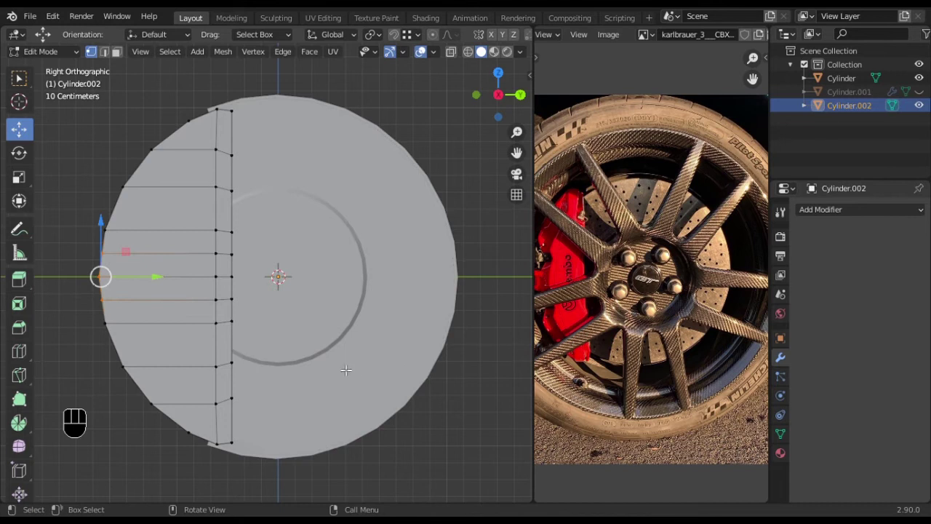
{"action": "key", "text": "s"}
{"action": "key", "text": "y"}
{"action": "left_click", "coordinate": [339, 353]}
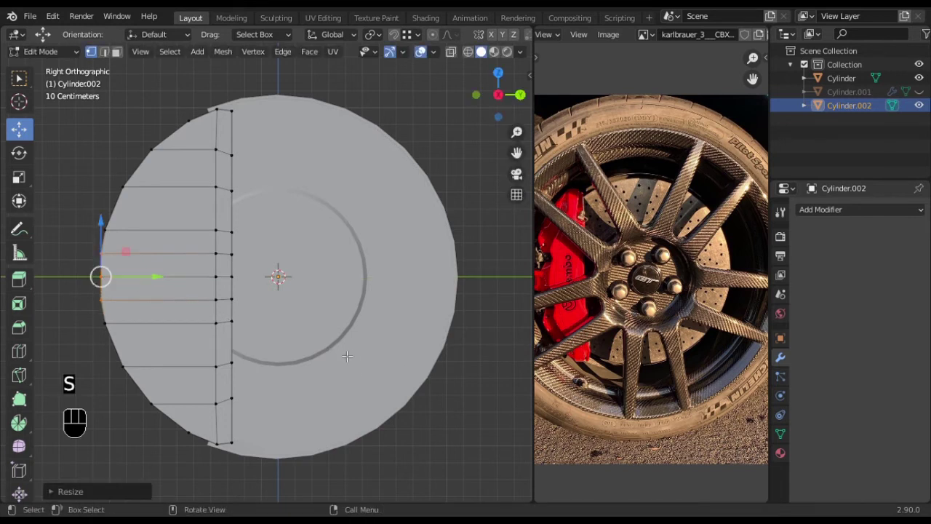
Move the three middle outer vertices inward along Y to form a notch, and shift the two vertices bordering it slightly inward
{"action": "left_click_drag", "start_coordinate": [167, 283], "coordinate": [307, 312], "text": "shift"}
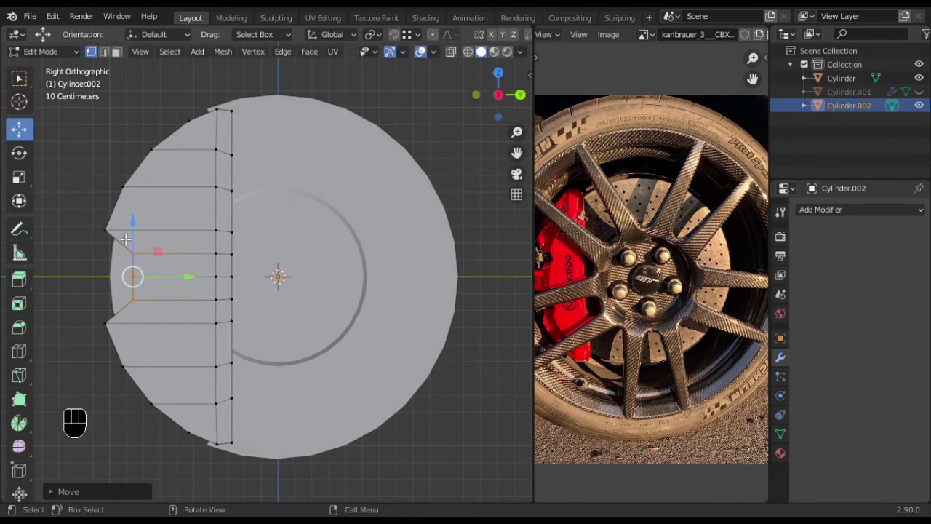
{"action": "left_click", "coordinate": [105, 229]}
{"action": "left_click", "coordinate": [116, 320], "text": "shift"}
{"action": "left_click_drag", "start_coordinate": [159, 279], "coordinate": [205, 280], "text": "shift"}
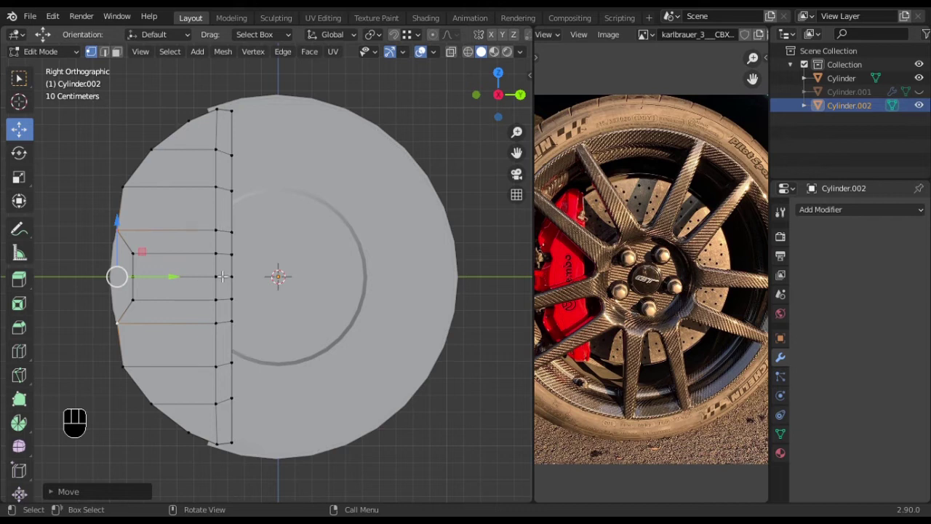
Add a centred lengthwise loop cut between the outer arc and the first lengthwise loop
{"action": "key", "text": "ctrl+r"}
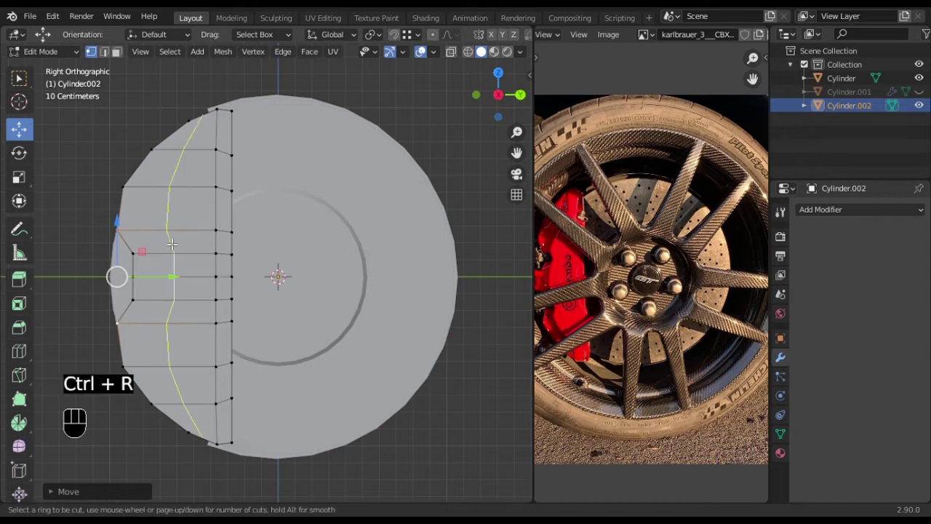
{"action": "left_click", "coordinate": [172, 244]}
{"action": "right_click", "coordinate": [167, 240]}
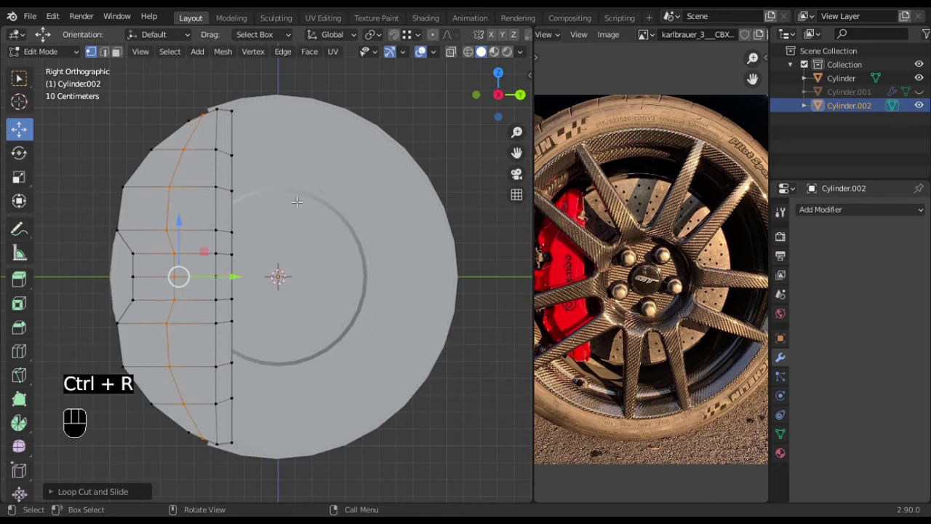
Try to extrude the whole caliper face along its normal to give it thickness
{"action": "middle_click_drag", "start_coordinate": [229, 219], "coordinate": [331, 323]}
{"action": "scroll", "coordinate": [299, 271], "scroll_direction": "down", "scroll_amount": 3}
{"action": "key", "text": "a"}
{"action": "key", "text": "e"}
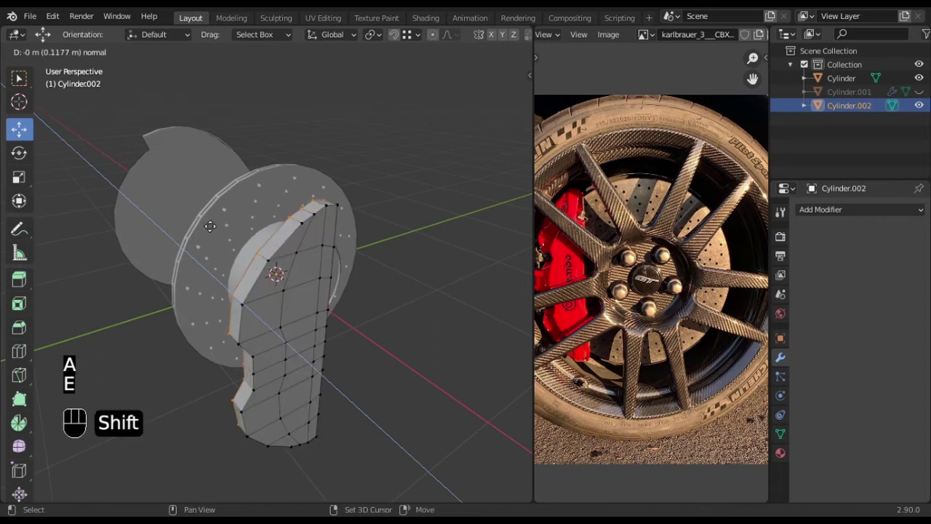
{"action": "left_click", "coordinate": [133, 164]}
{"action": "middle_click_drag", "start_coordinate": [145, 174], "coordinate": [238, 257]}
{"action": "middle_click_drag", "start_coordinate": [311, 290], "coordinate": [287, 271]}
Undo the extrusion of the caliper face
{"action": "key", "text": "KP_3"}
{"action": "middle_click_drag", "start_coordinate": [231, 186], "coordinate": [309, 208], "text": "shift"}
{"action": "scroll", "coordinate": [280, 216], "scroll_direction": "up", "scroll_amount": 1}
{"action": "key", "text": "ctrl+z"}
{"action": "key", "text": "ctrl+z"}
Delete the straight innermost column of vertices from the caliper face
{"action": "key", "text": "KP_3"}
{"action": "scroll", "coordinate": [309, 208], "scroll_direction": "up", "scroll_amount": 2}
{"action": "left_click", "coordinate": [322, 192], "text": "alt"}
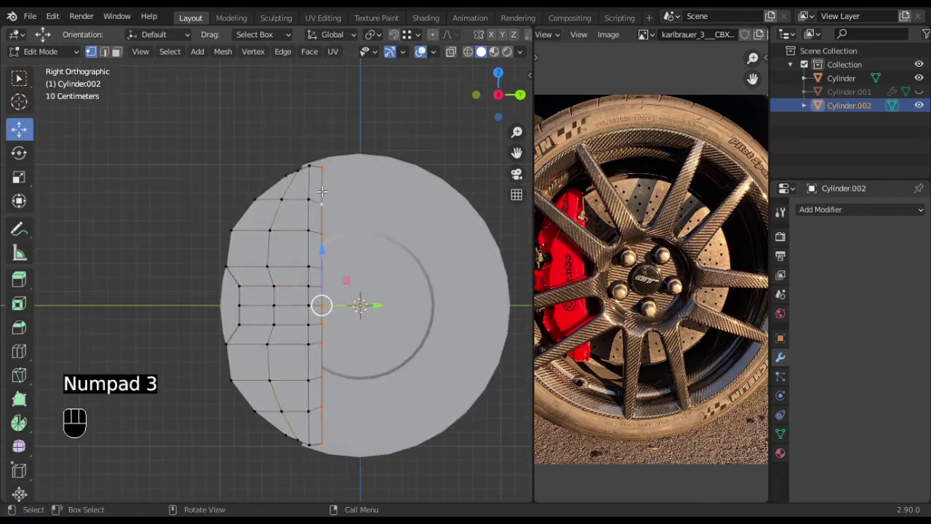
{"action": "key", "text": "x"}
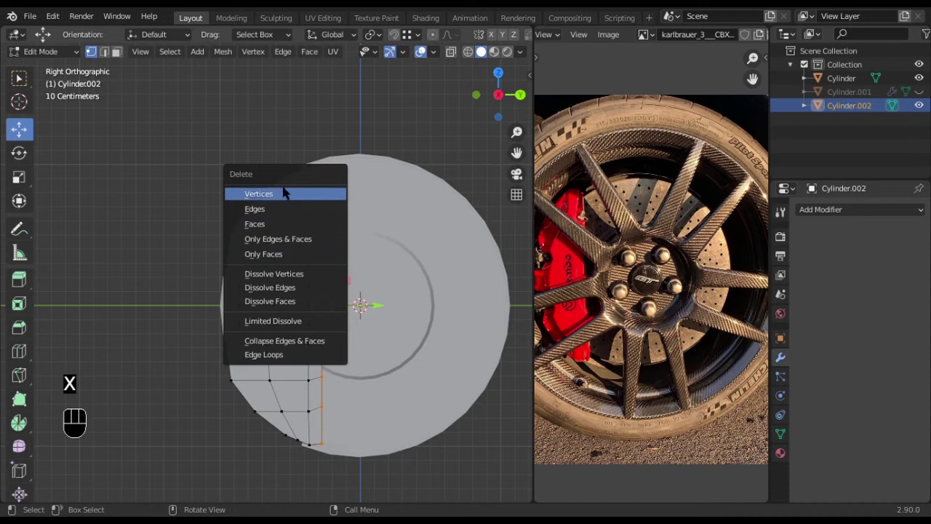
{"action": "left_click", "coordinate": [290, 193]}
Scale the caliper face's remaining straight inner edge loop along Z to about 0.94
{"action": "left_click", "coordinate": [309, 197]}
{"action": "left_click", "coordinate": [308, 207], "text": "alt"}
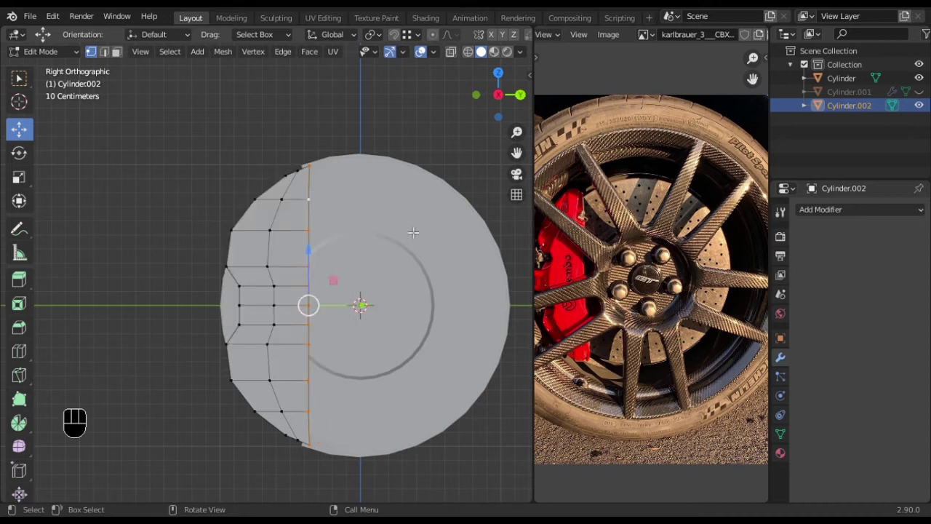
{"action": "key", "text": "s"}
{"action": "key", "text": "z"}
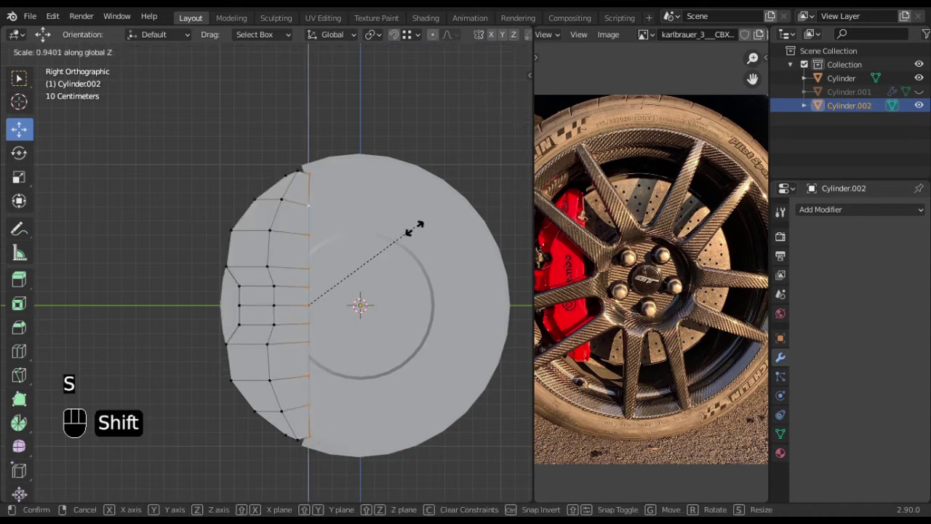
{"action": "left_click", "coordinate": [415, 228]}
Scale the whole caliper face up slightly and uniformly to better match the brake disc's outline
{"action": "key", "text": "a"}
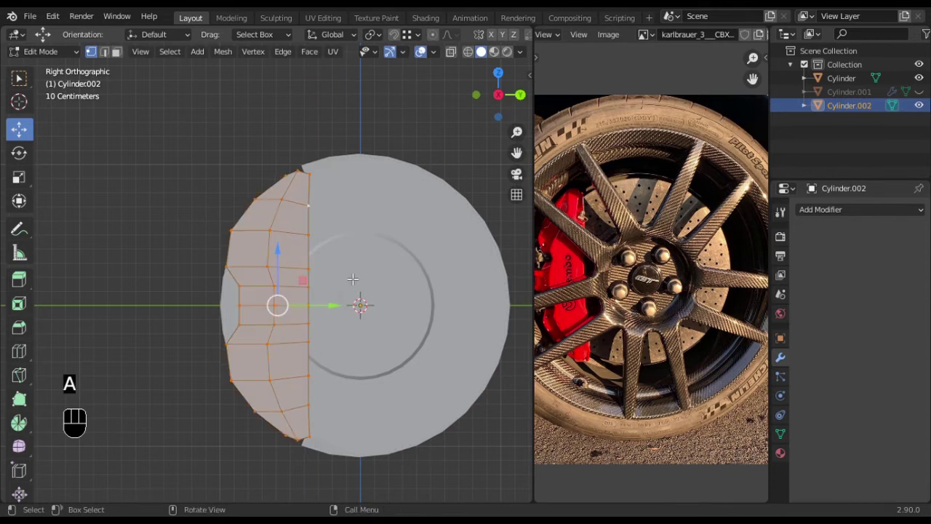
{"action": "key", "text": "s"}
{"action": "key", "text": "shift"}
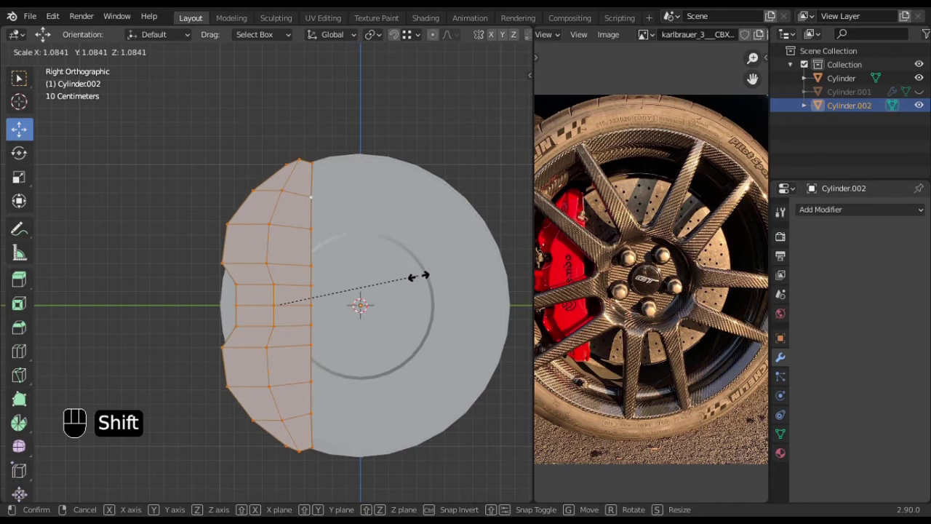
{"action": "left_click", "coordinate": [378, 256]}
Extrude the whole caliper face along its normal to give it a shallow thickness
{"action": "middle_click_drag", "start_coordinate": [276, 305], "coordinate": [241, 245]}
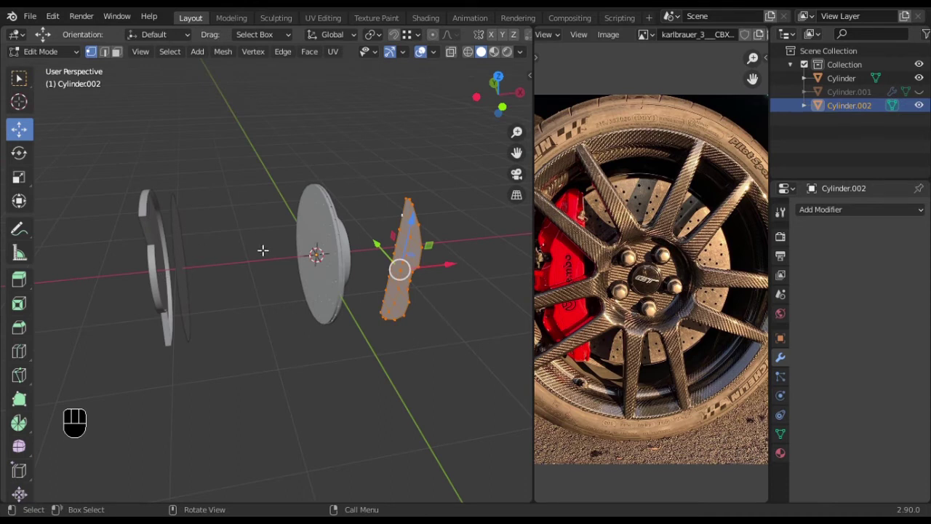
{"action": "middle_click_drag", "start_coordinate": [308, 282], "coordinate": [250, 272]}
{"action": "middle_click_drag", "start_coordinate": [352, 315], "coordinate": [309, 344]}
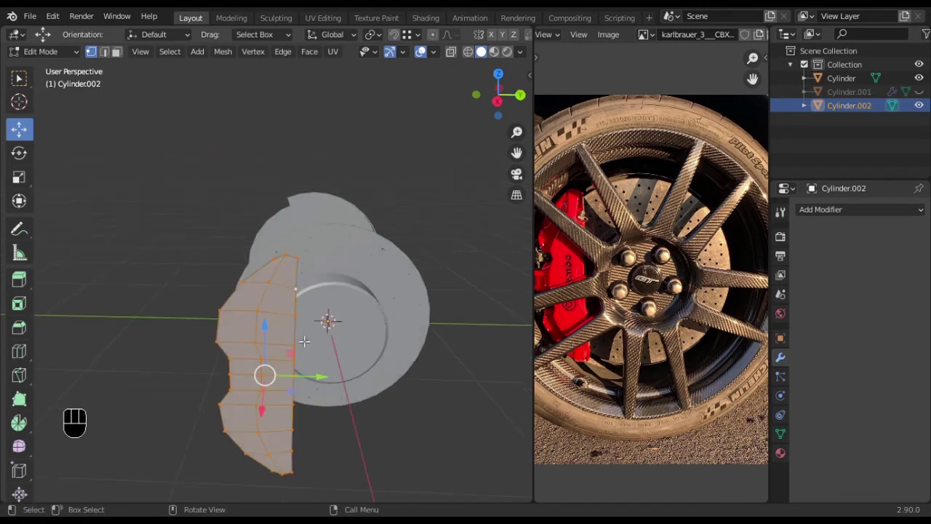
{"action": "key", "text": "KP_3"}
{"action": "middle_click_drag", "start_coordinate": [304, 314], "coordinate": [357, 314]}
{"action": "key", "text": "e"}
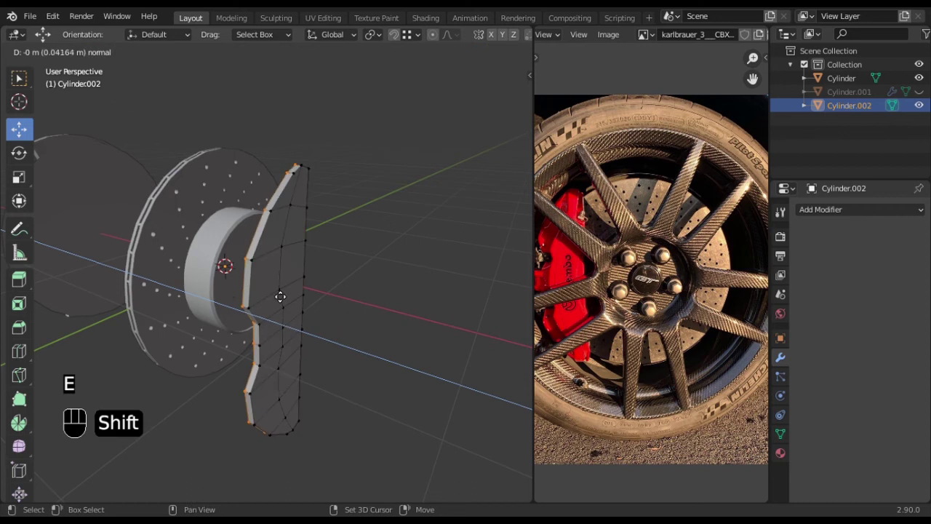
{"action": "left_click", "coordinate": [280, 302]}
Extrude in place the loop of faces wrapping around the caliper's straight inner strip, including its end face
{"action": "middle_click_drag", "start_coordinate": [280, 302], "coordinate": [366, 229]}
{"action": "left_click", "coordinate": [117, 52]}
{"action": "left_click", "coordinate": [369, 168], "text": "alt"}
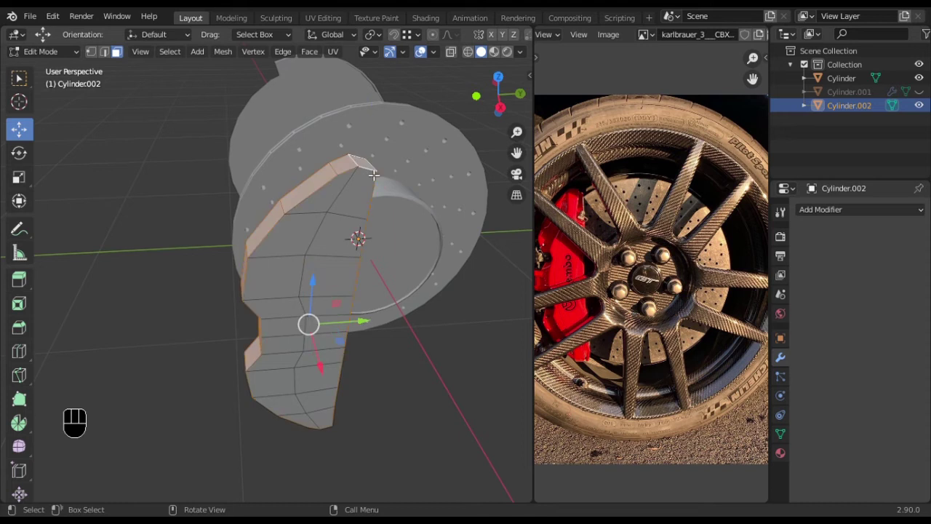
{"action": "left_click", "coordinate": [372, 175], "text": "alt"}
{"action": "middle_click_drag", "start_coordinate": [370, 221], "coordinate": [327, 219]}
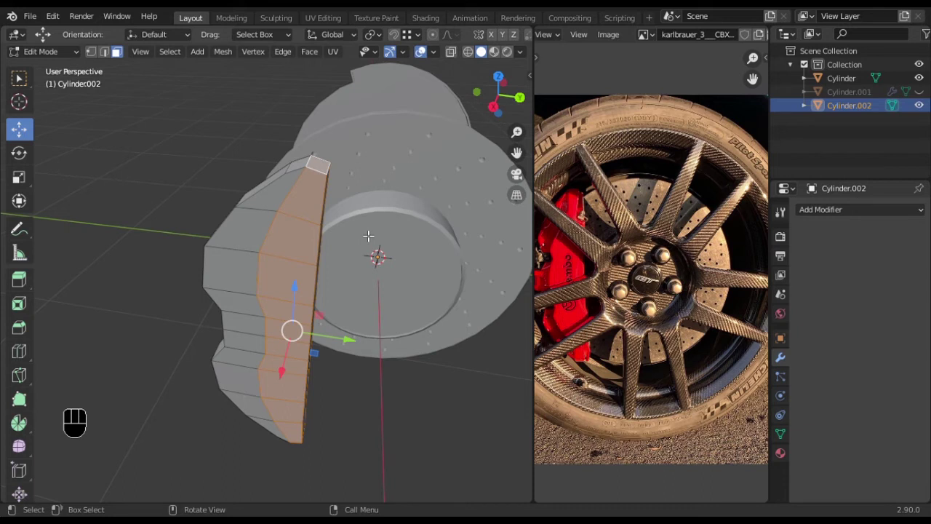
{"action": "middle_click_drag", "start_coordinate": [378, 243], "coordinate": [364, 236]}
{"action": "scroll", "coordinate": [337, 224], "scroll_direction": "up", "scroll_amount": 3}
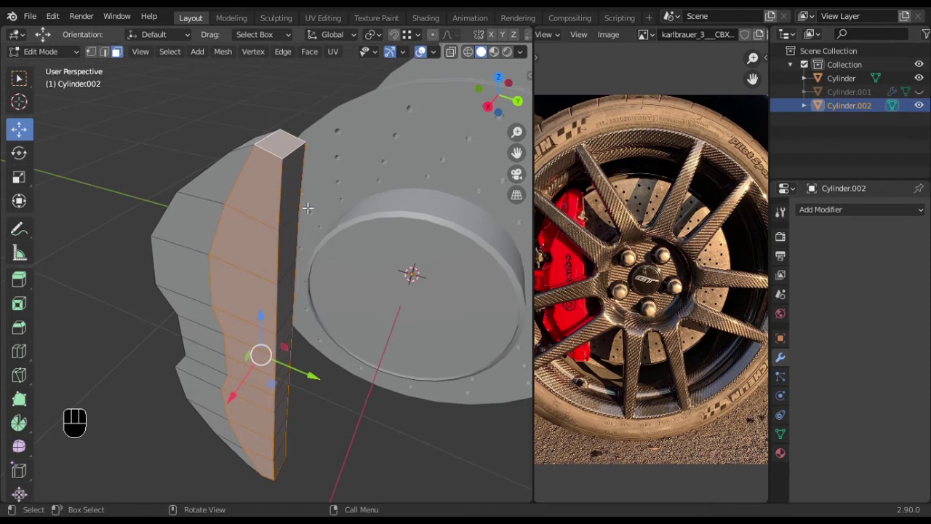
{"action": "key", "text": "e"}
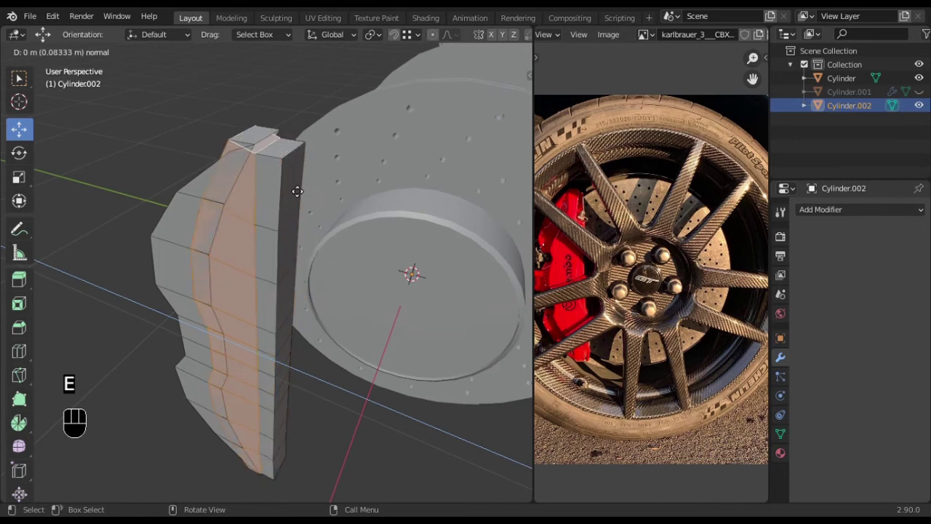
{"action": "left_click", "coordinate": [308, 200]}
Fatten the extruded inner strip outward by about 0.045 m with Even Thickness on
{"action": "middle_click_drag", "start_coordinate": [308, 200], "coordinate": [286, 208]}
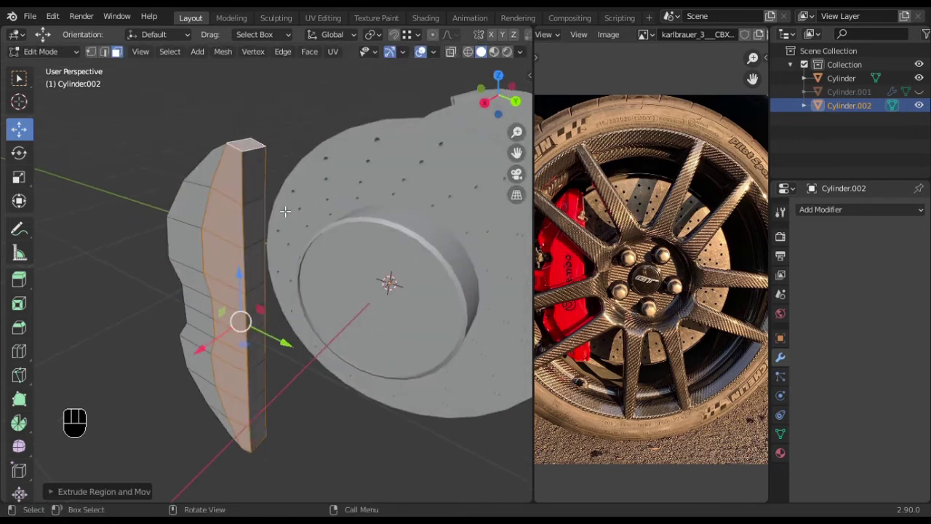
{"action": "key", "text": "alt+s"}
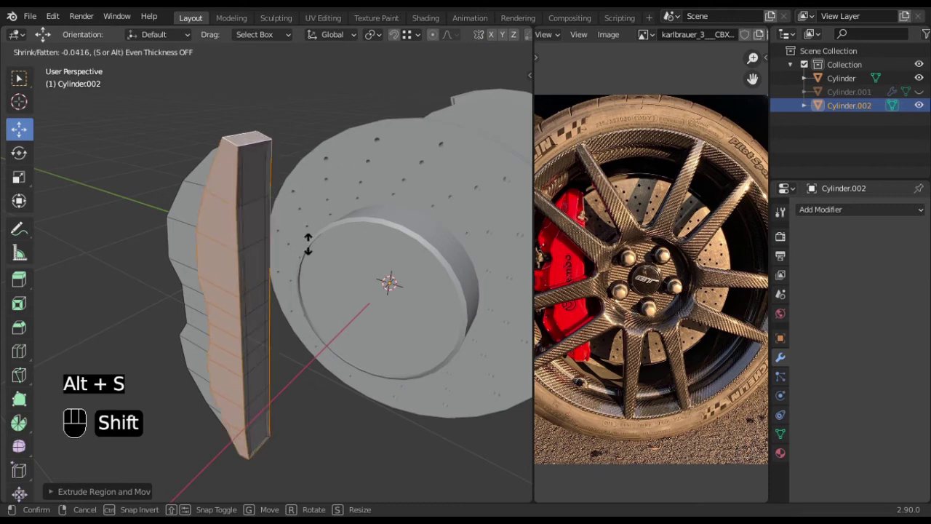
{"action": "key", "text": "shift"}
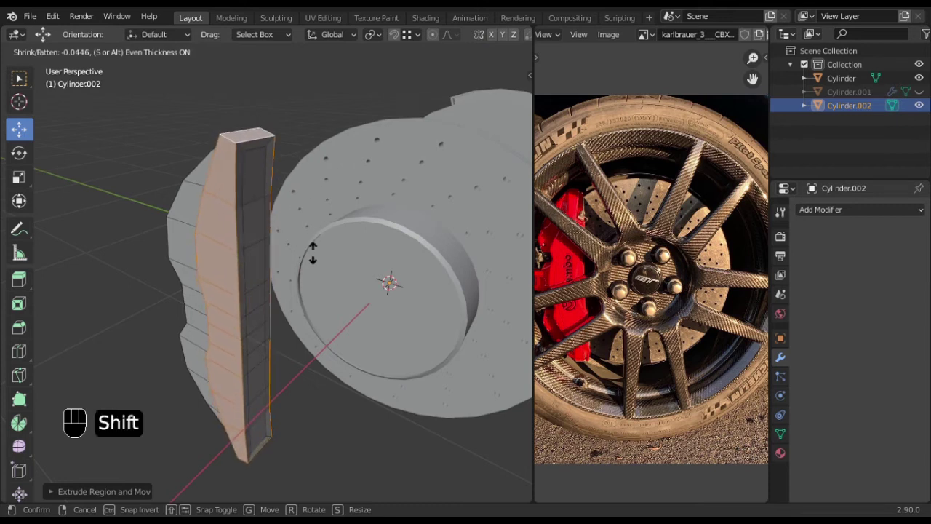
{"action": "left_click", "coordinate": [313, 258]}
Show the caliper in see-through wireframe from the right and enable vertex selection for its raised strip's upper end
{"action": "middle_click_drag", "start_coordinate": [312, 258], "coordinate": [368, 257]}
{"action": "key", "text": "KP_3"}
{"action": "middle_click_drag", "start_coordinate": [353, 207], "coordinate": [323, 238], "text": "shift"}
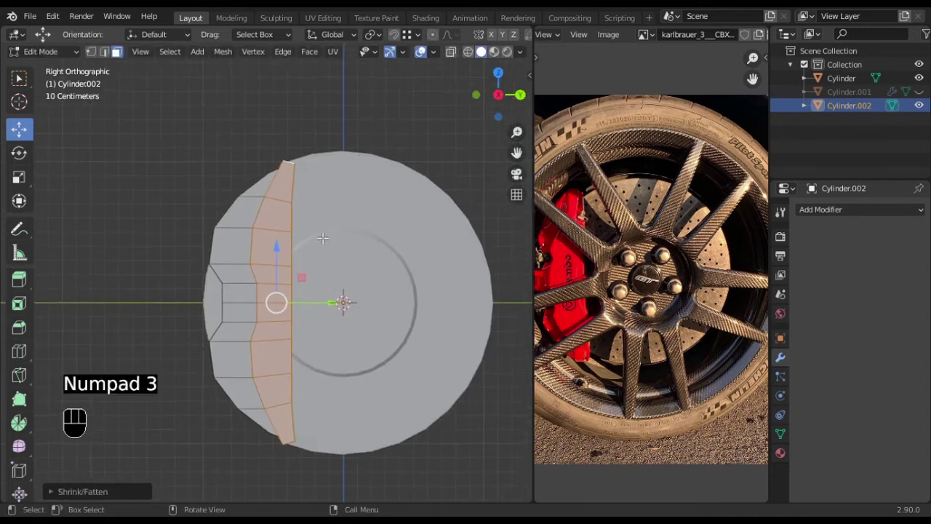
{"action": "key", "text": "shift+z"}
{"action": "scroll", "coordinate": [323, 238], "scroll_direction": "up", "scroll_amount": 2}
{"action": "middle_click_drag", "start_coordinate": [353, 95], "coordinate": [315, 264], "text": "shift"}
{"action": "scroll", "coordinate": [285, 229], "scroll_direction": "up", "scroll_amount": 2}
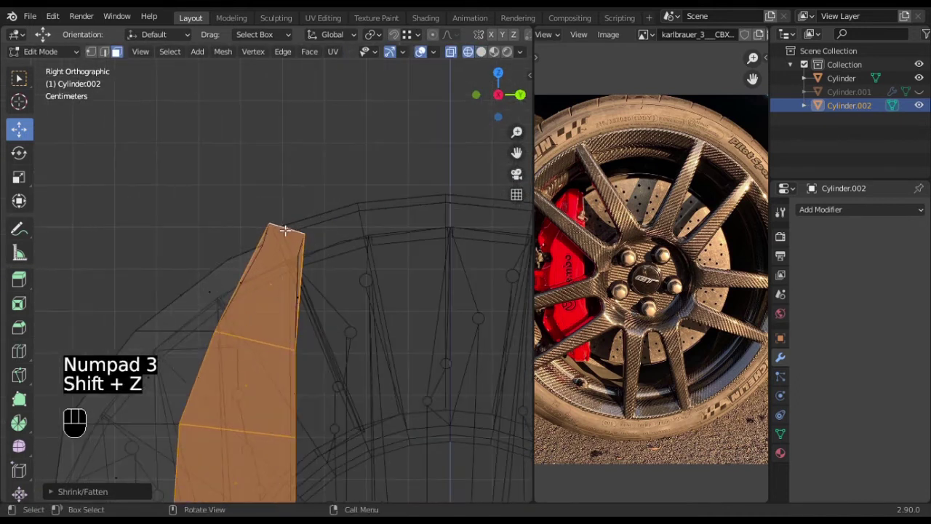
{"action": "left_click", "coordinate": [91, 52]}
{"action": "scroll", "coordinate": [376, 227], "scroll_direction": "up", "scroll_amount": 2}
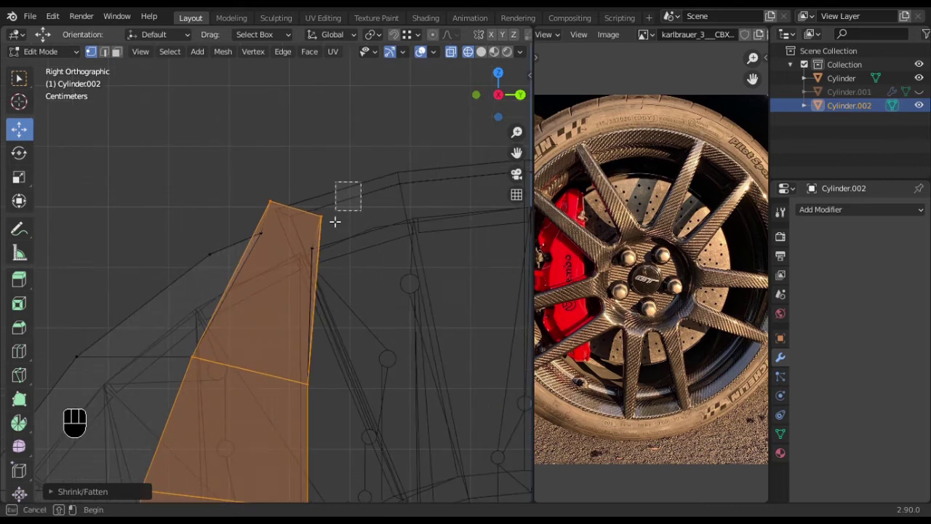